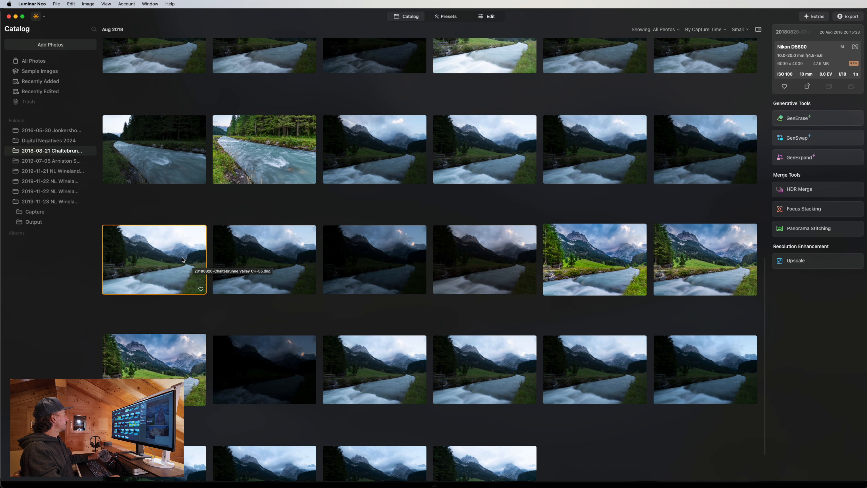
Open the photo 20180820-Chaltebrunne Valley CH-55.dng from the catalog for editing.
left_click(222, 262)
left_click(191, 275)
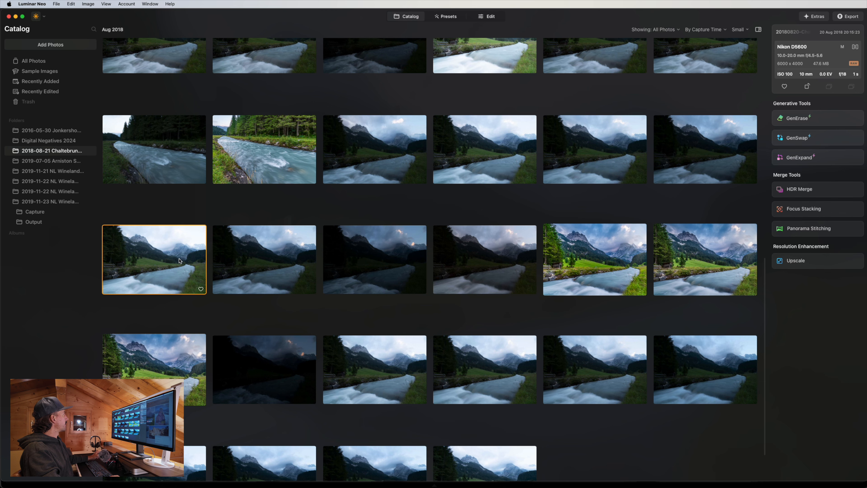
double_click(165, 259)
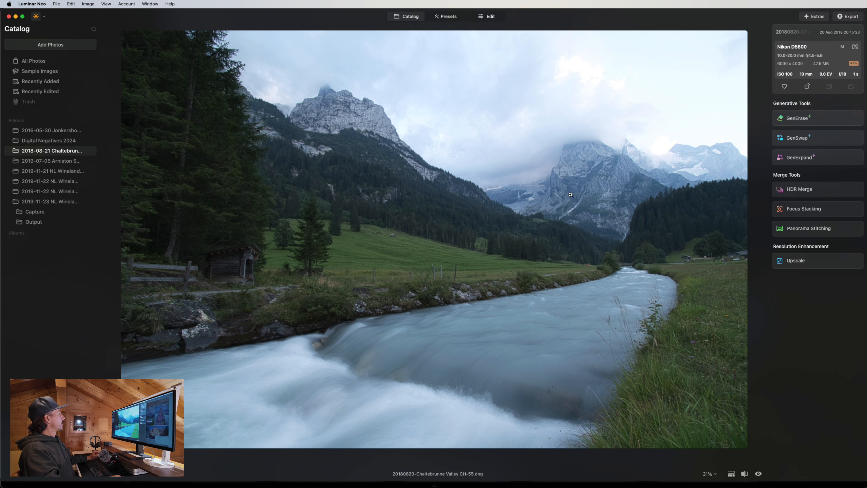
left_click(490, 18)
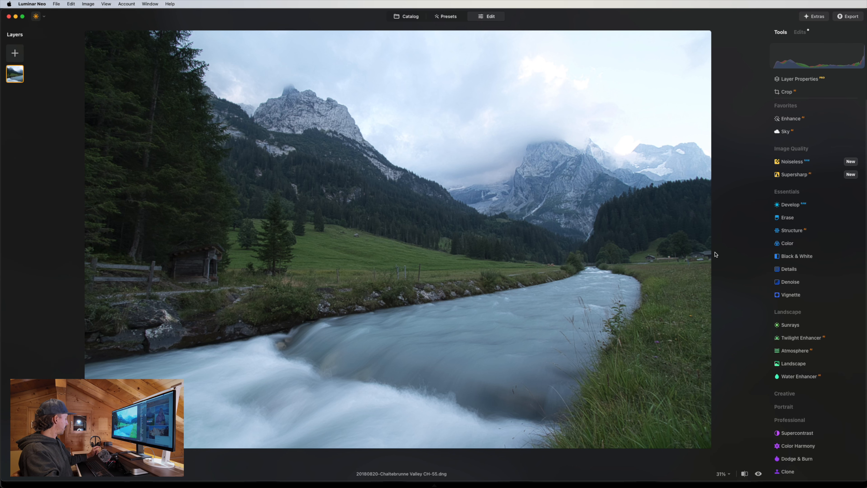
Switch to Lightroom Classic, compare the valley HDR photo before and after its Develop adjustments, and return to Luminar Neo.
key("super+Tab")
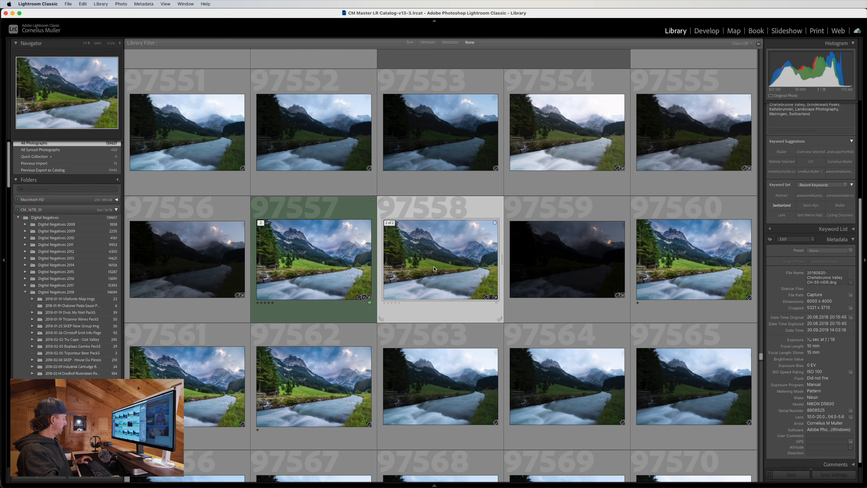
key("d")
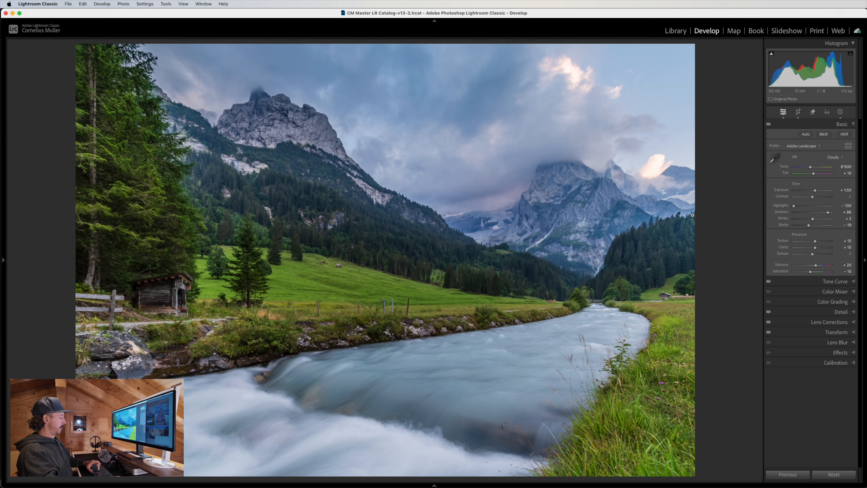
key("backslash")
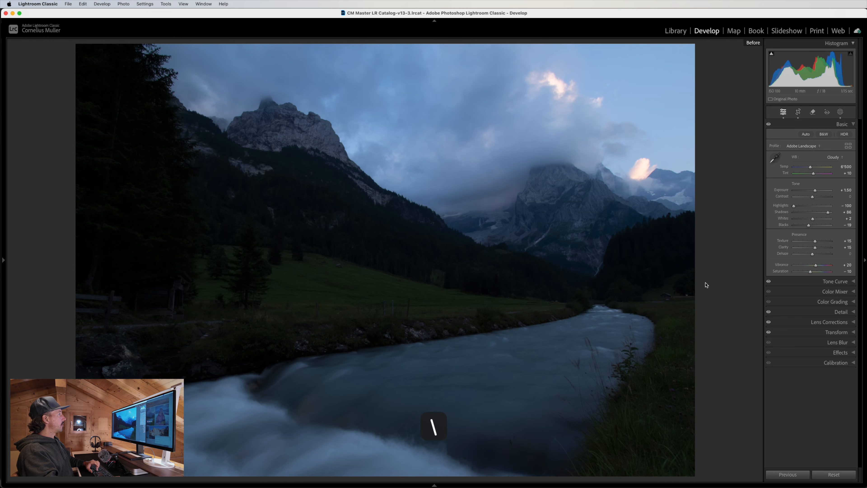
key("backslash")
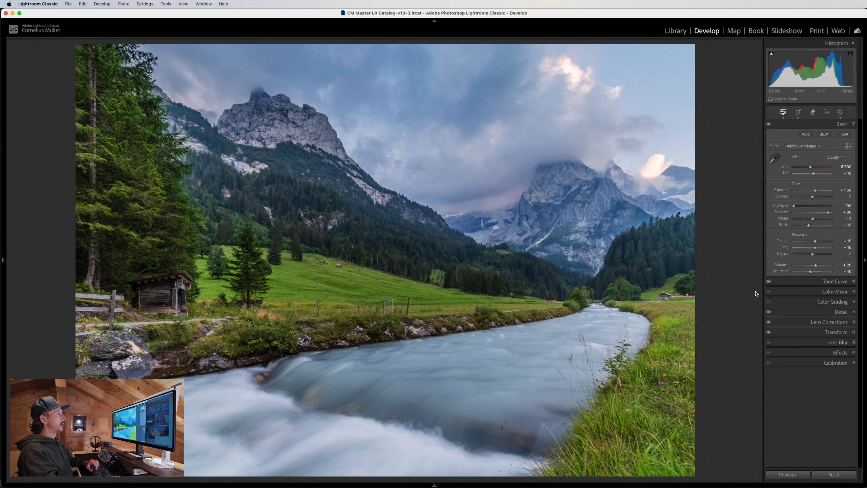
left_click(822, 124)
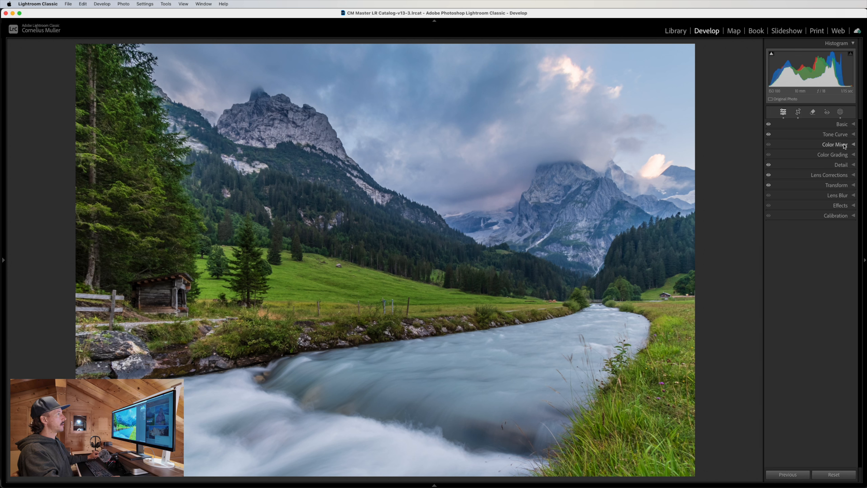
left_click(841, 124)
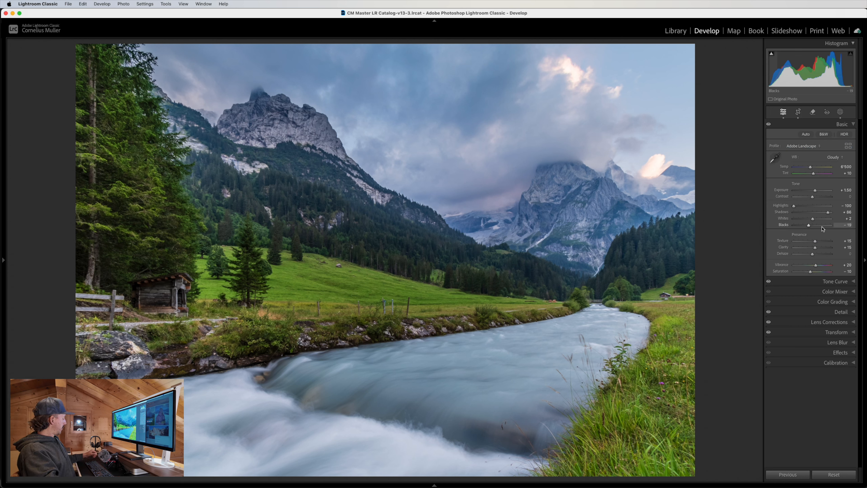
key("super+Tab")
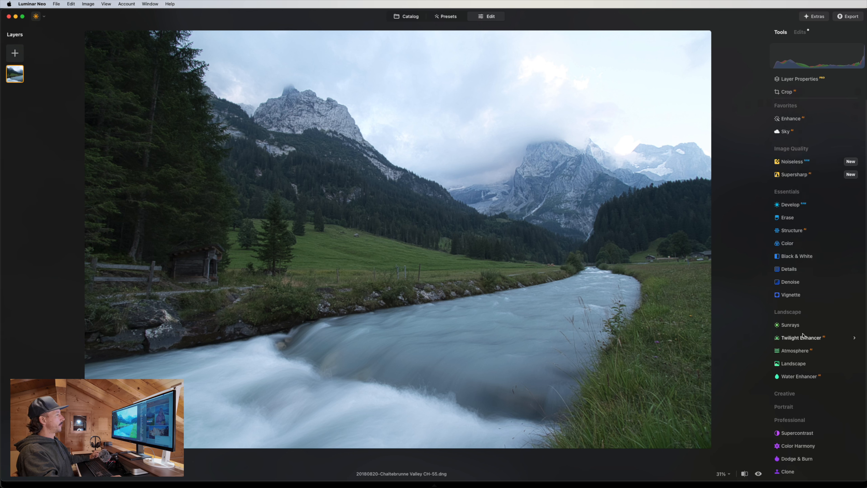
Hide the histogram and show it again.
scroll(807, 333, "down", 1)
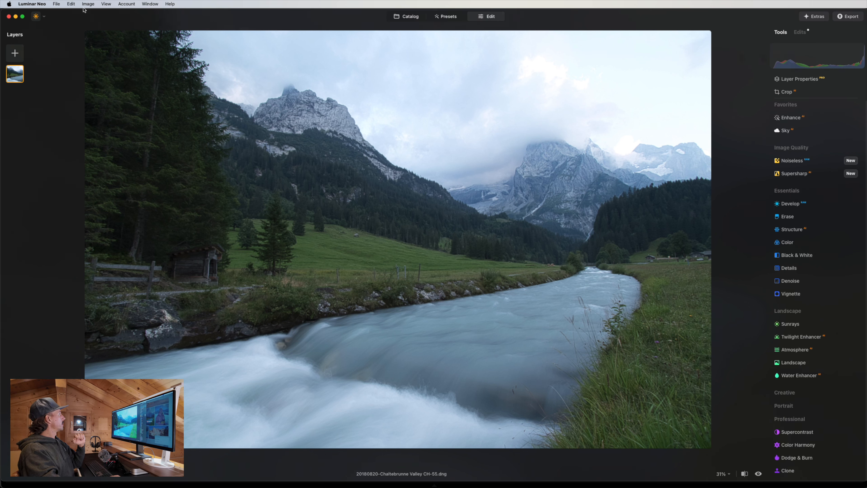
left_click(106, 4)
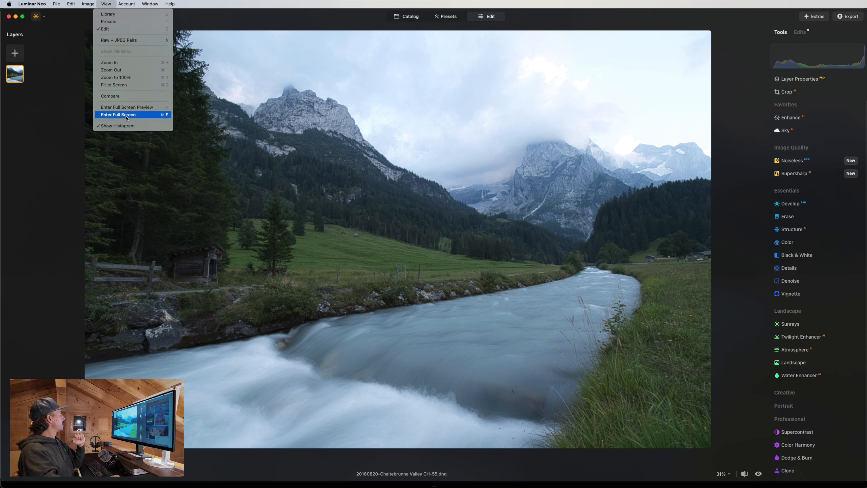
left_click(126, 125)
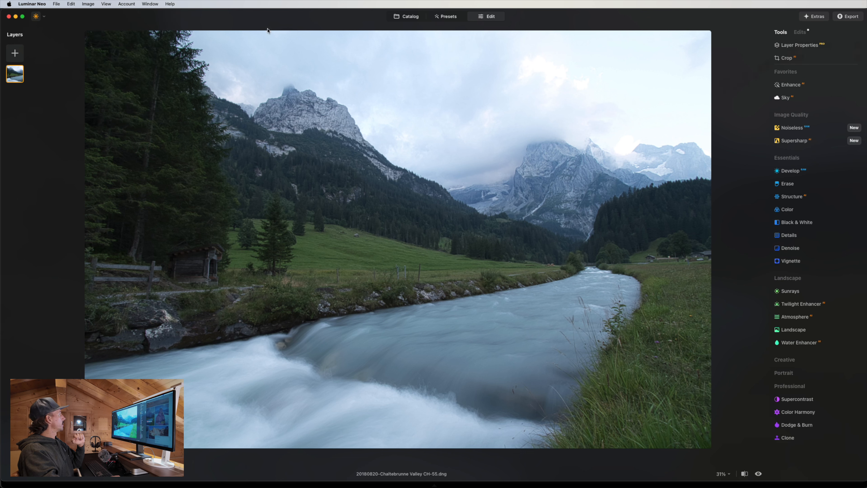
left_click(106, 4)
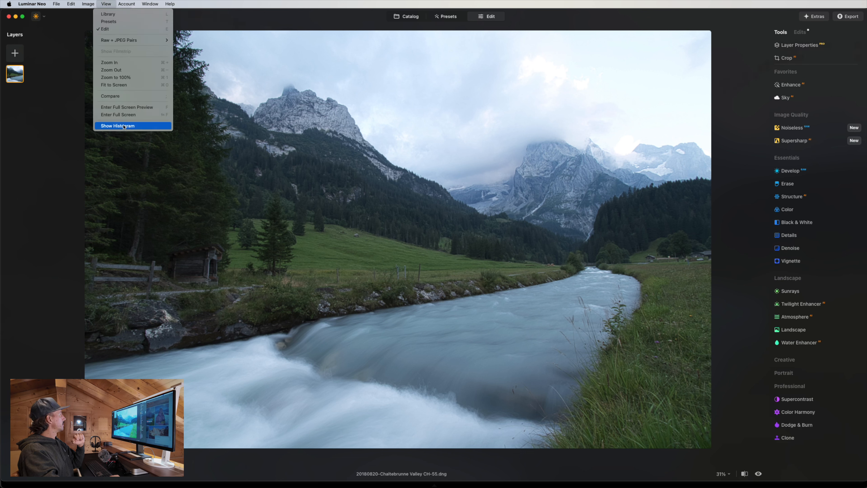
left_click(125, 125)
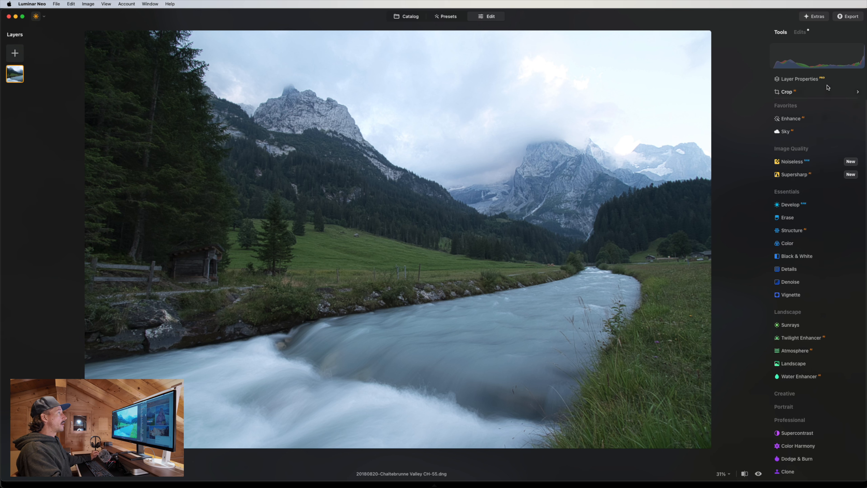
Examine the options of the Layer Properties and Crop tools, leaving the photo unaltered.
left_click(802, 81)
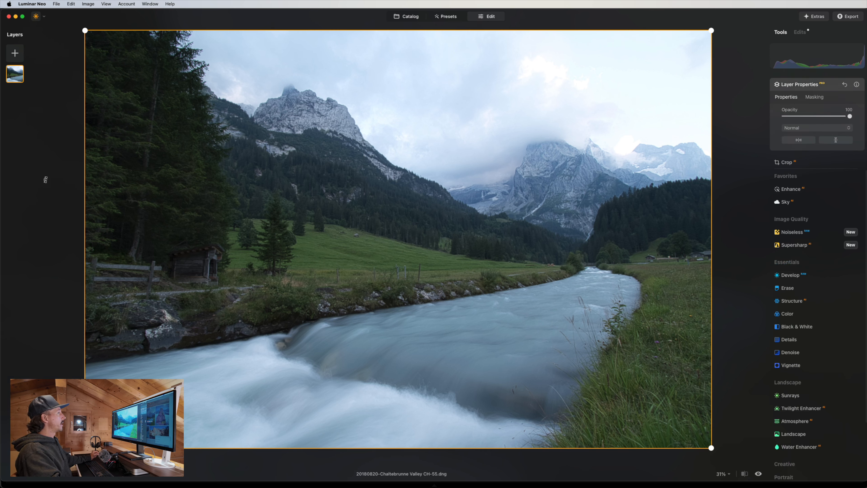
mouse_move(850, 116)
left_mouse_down()
mouse_move(812, 116)
mouse_move(851, 116)
left_mouse_up()
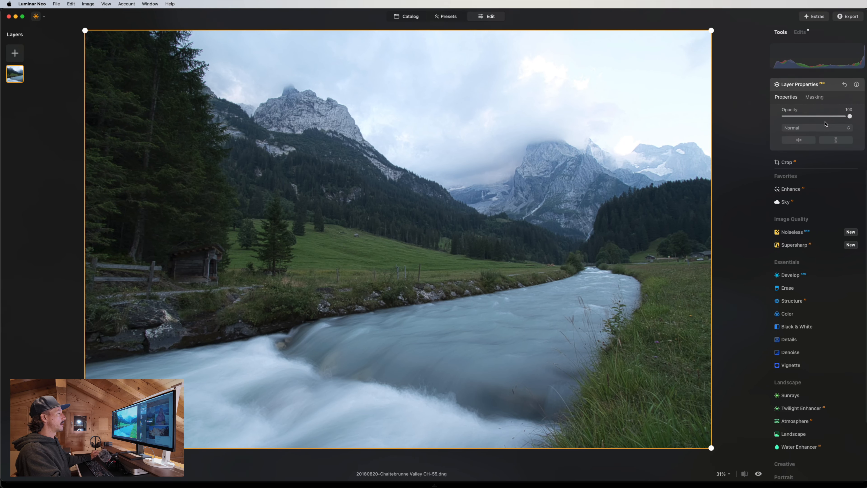
left_click(800, 88)
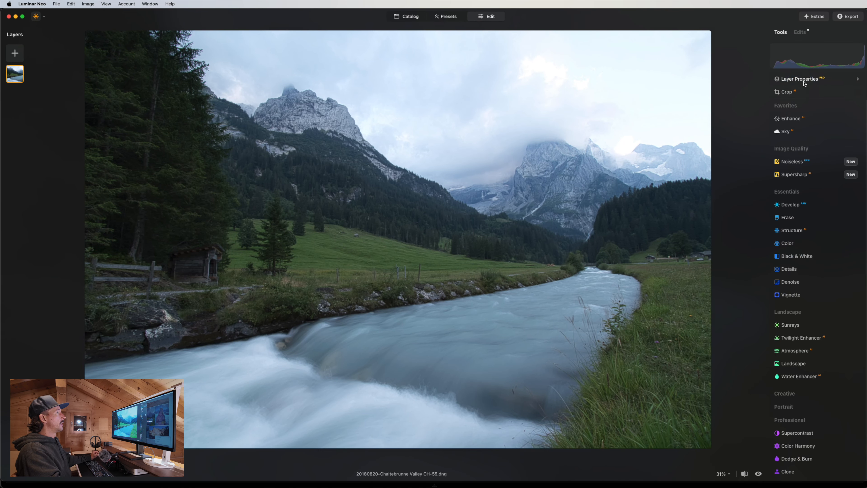
left_click(788, 92)
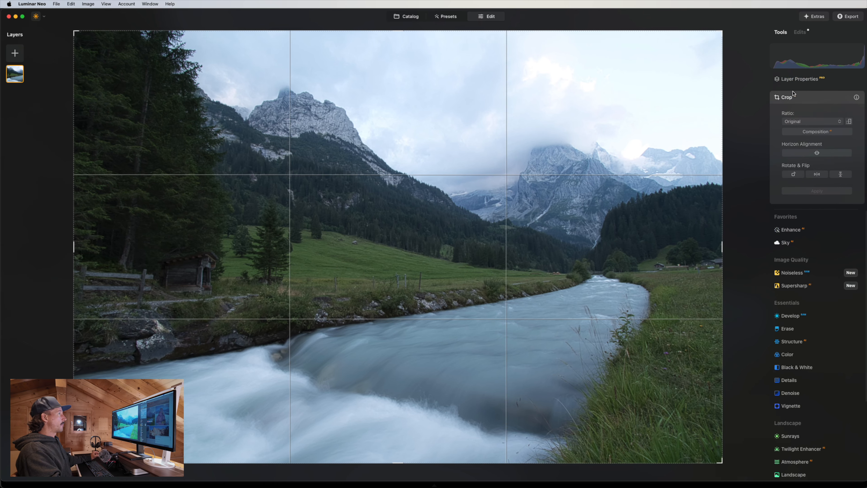
left_click(795, 98)
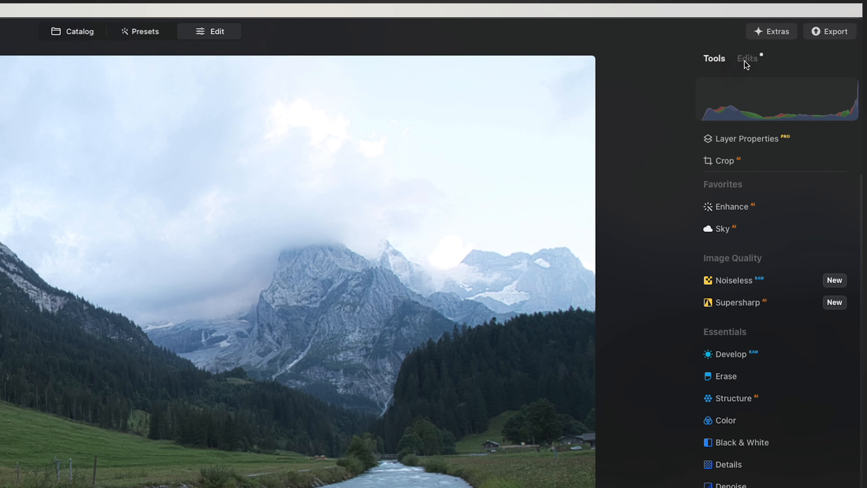
Review the photo's RAW Develop settings among its applied edits and return to the editing tools.
left_click(743, 61)
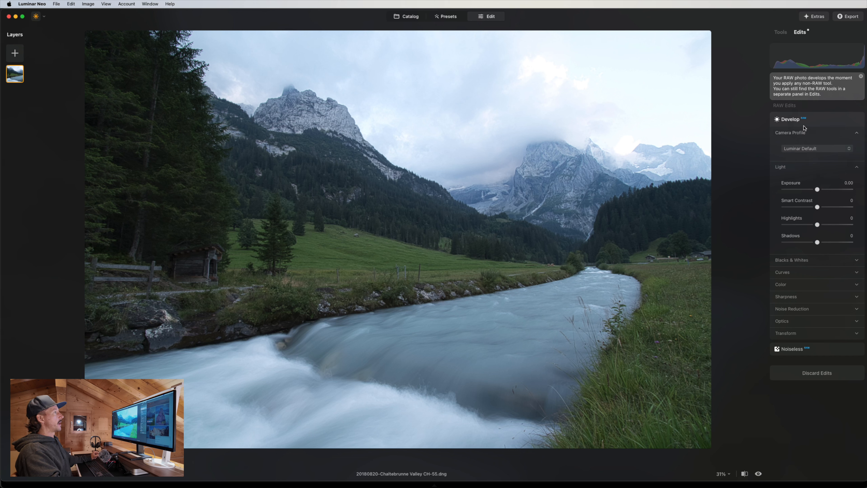
left_click(801, 120)
left_click(781, 32)
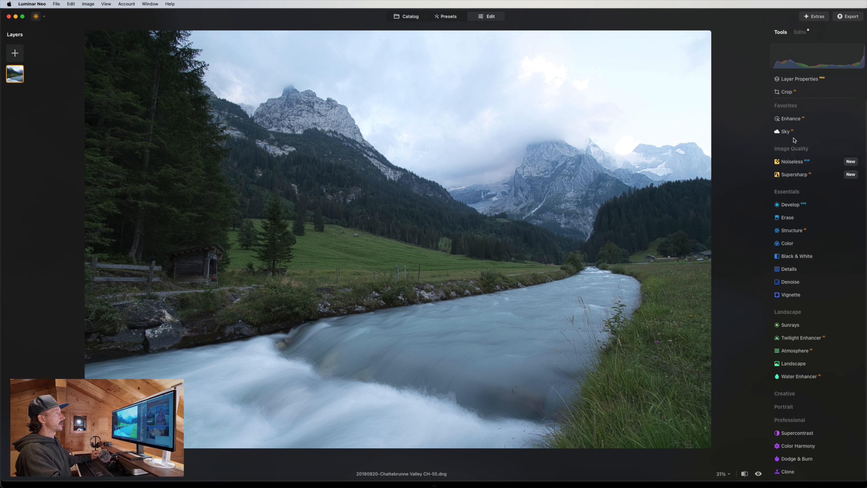
Apply Enhance to the photo with Accent at 68 and compare the image with and without it.
left_click(791, 119)
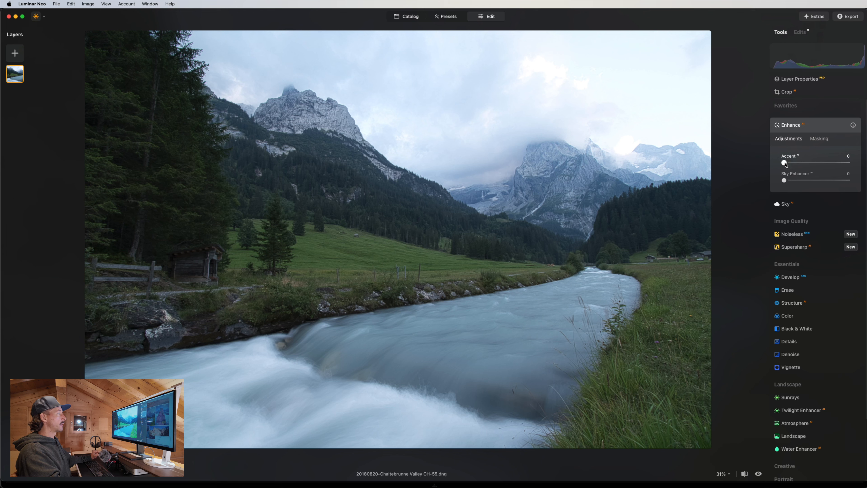
left_click_drag(784, 163, 829, 164)
left_click(830, 126)
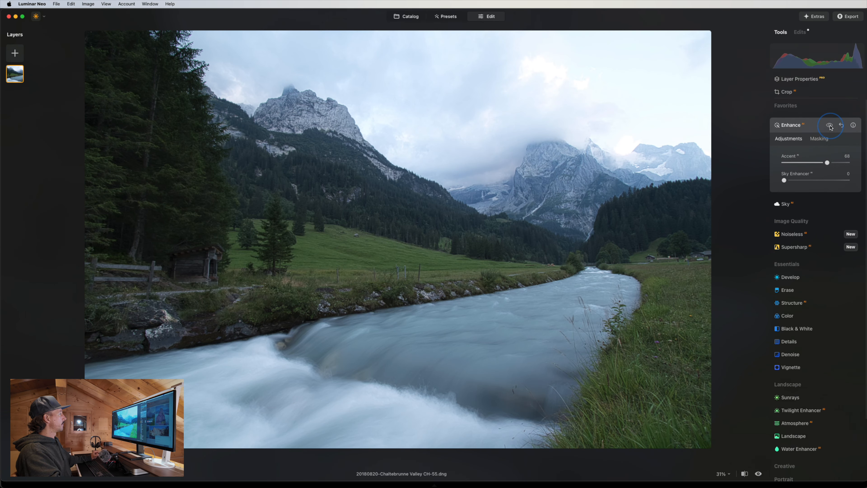
left_click(830, 126)
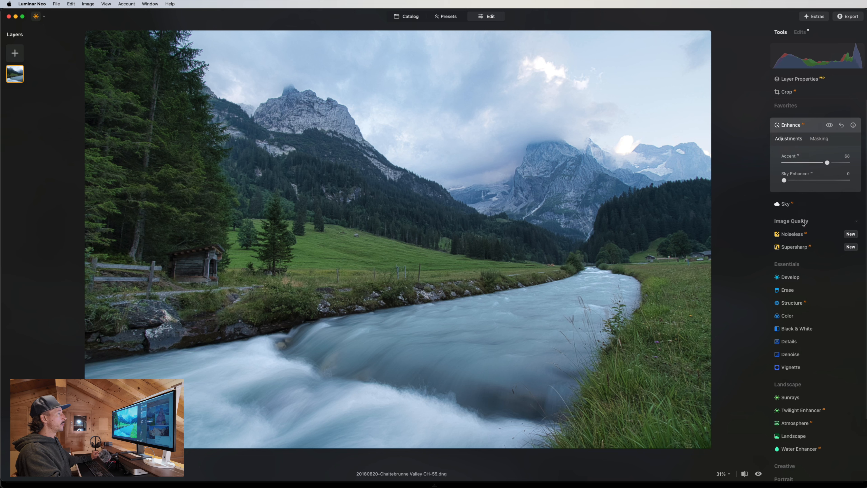
Examine the adjustment options of the Develop and Color tools.
left_click(791, 278)
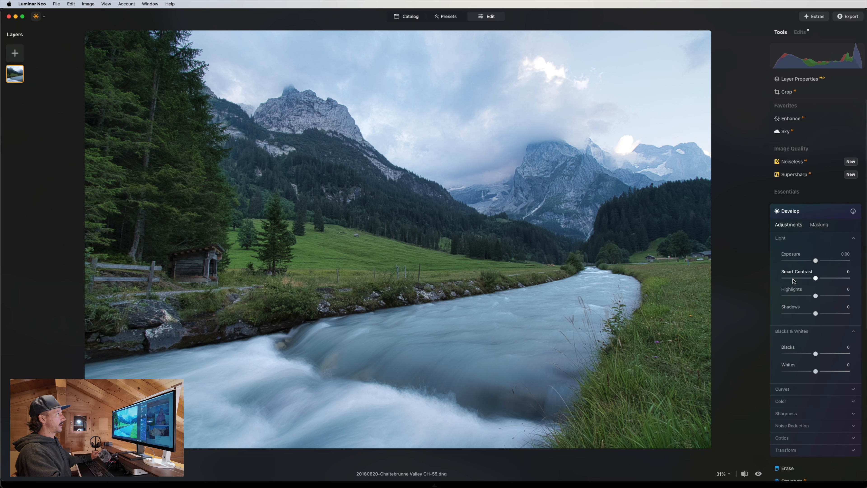
left_click(795, 214)
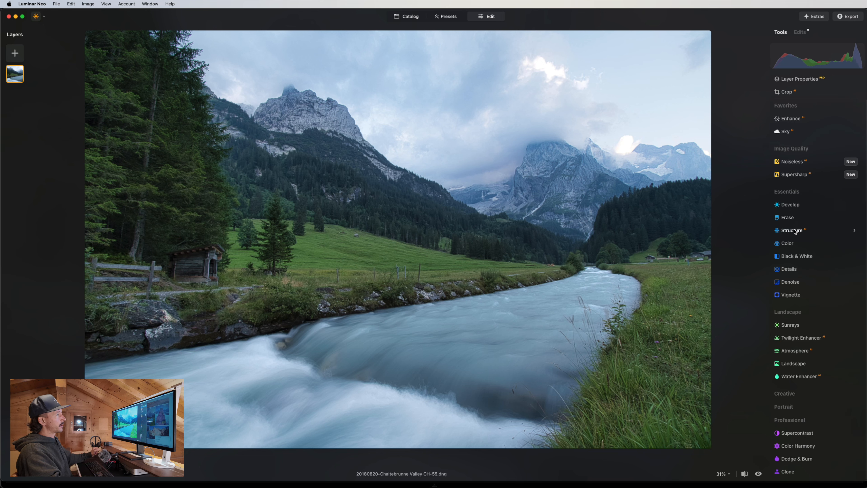
left_click(789, 243)
scroll(808, 277, "up", 3)
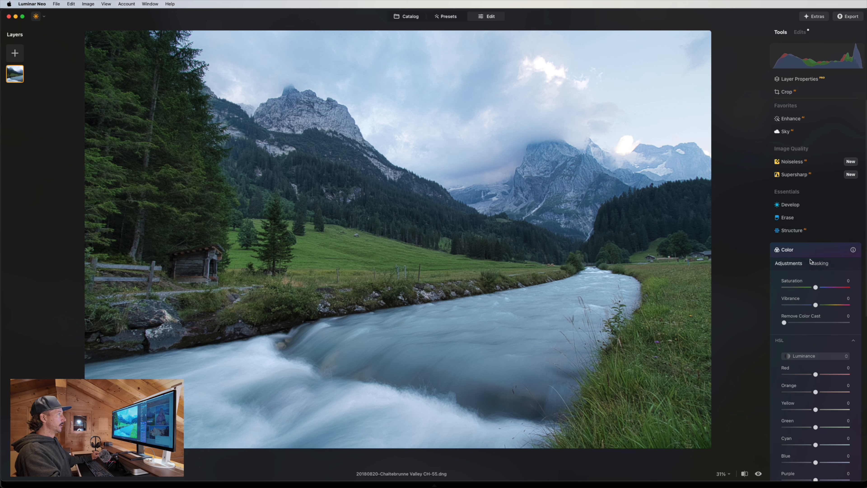
Set the Accent of the already applied Enhance edit to 61 and view the photo's RAW Develop edits.
left_click(794, 119)
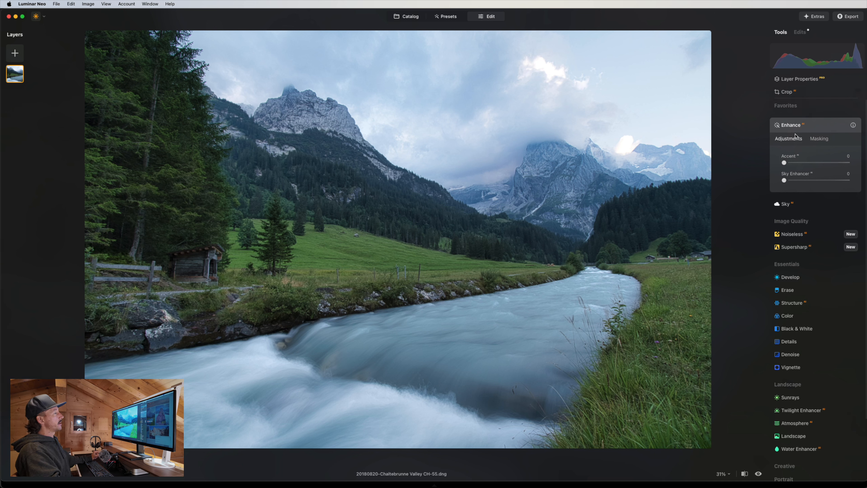
left_click(798, 33)
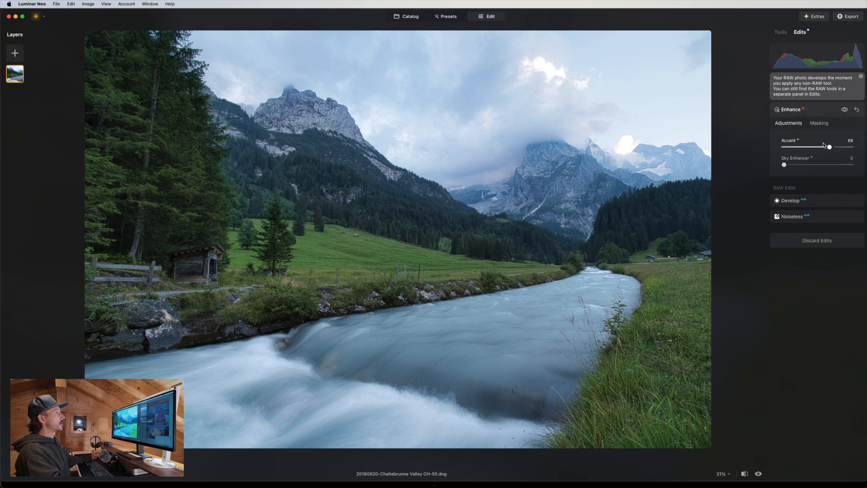
mouse_move(828, 149)
left_mouse_down()
mouse_move(812, 148)
mouse_move(824, 149)
left_mouse_up()
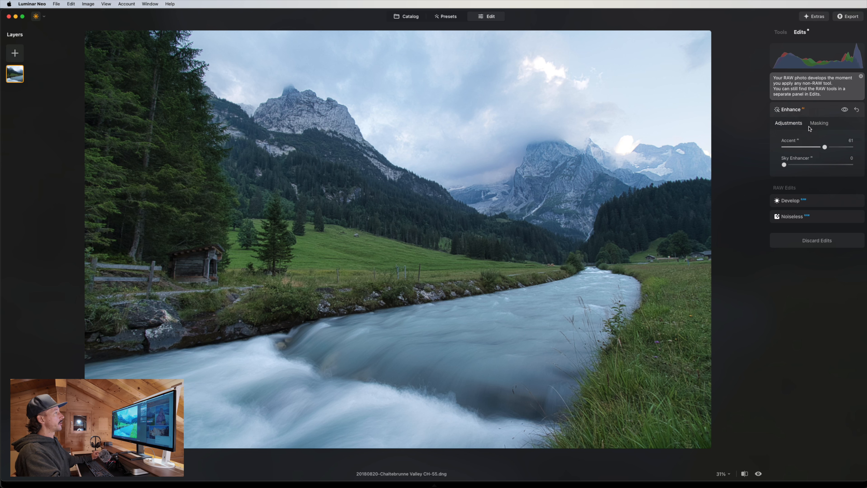
left_click(810, 203)
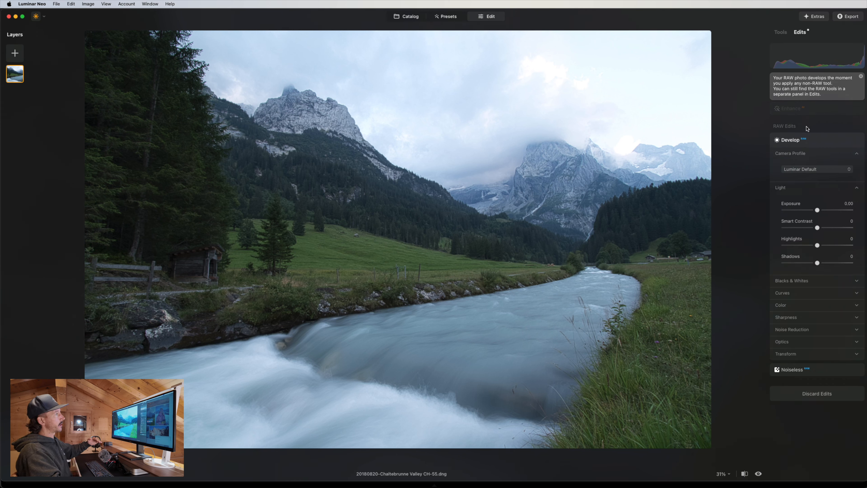
left_click(805, 113)
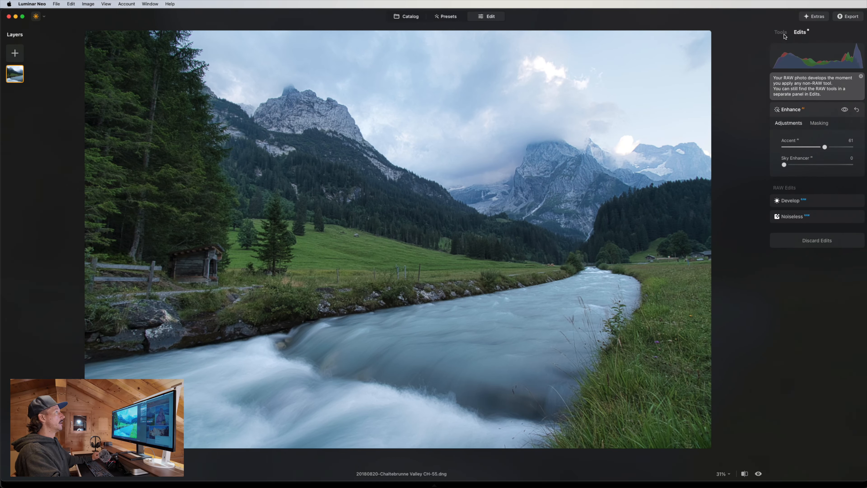
Add a second Enhance adjustment to the photo with Accent at 22.
left_click(791, 32)
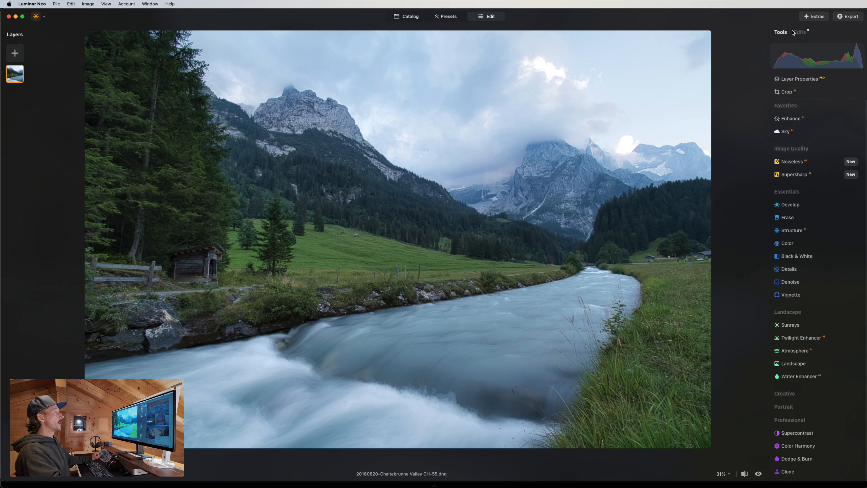
left_click(793, 118)
left_click_drag(784, 163, 799, 163)
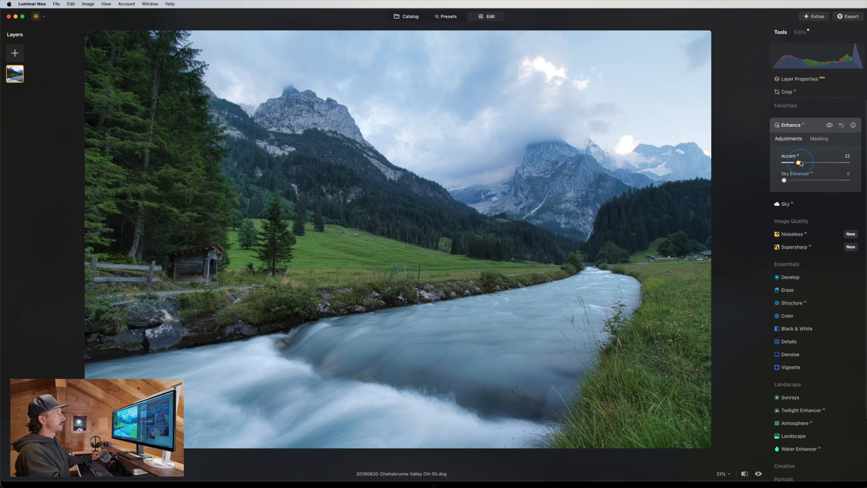
Review the two separate Enhance adjustments in the photo's list of applied edits.
left_click(799, 129)
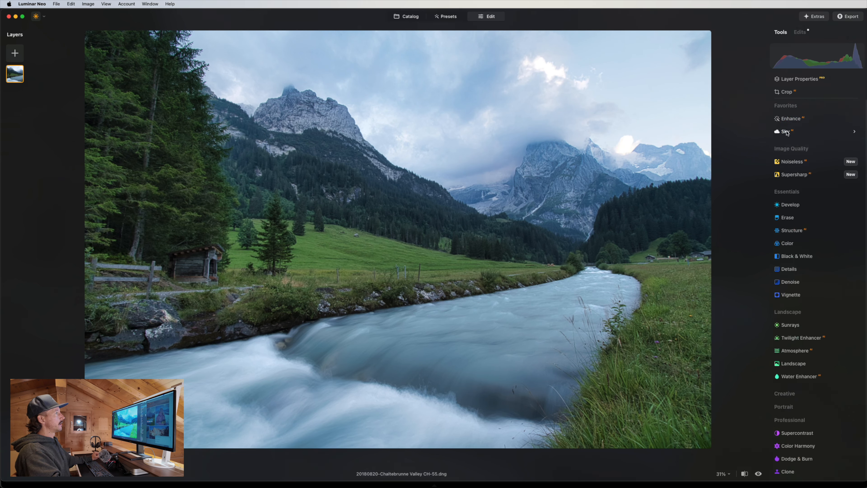
left_click(786, 120)
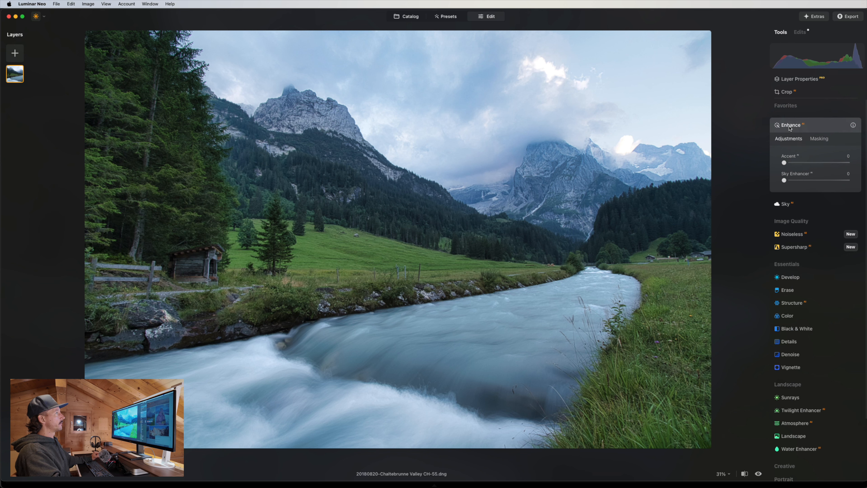
left_click(800, 33)
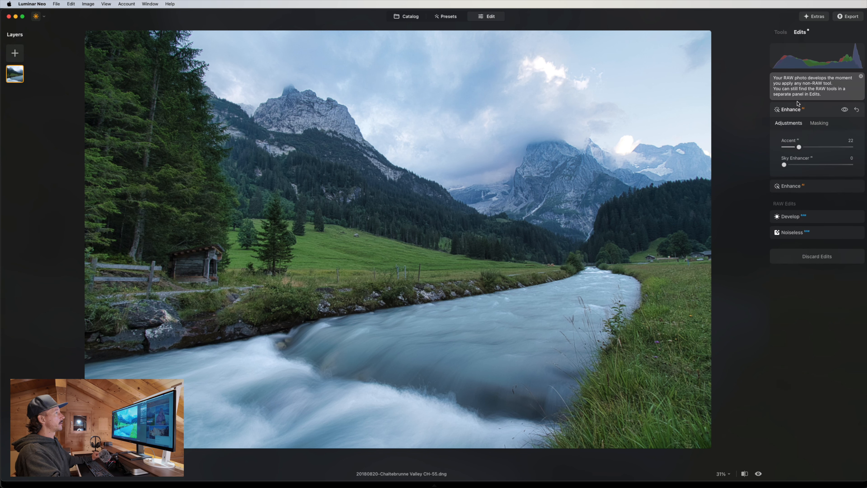
left_click(798, 108)
left_click(797, 110)
left_click(791, 110)
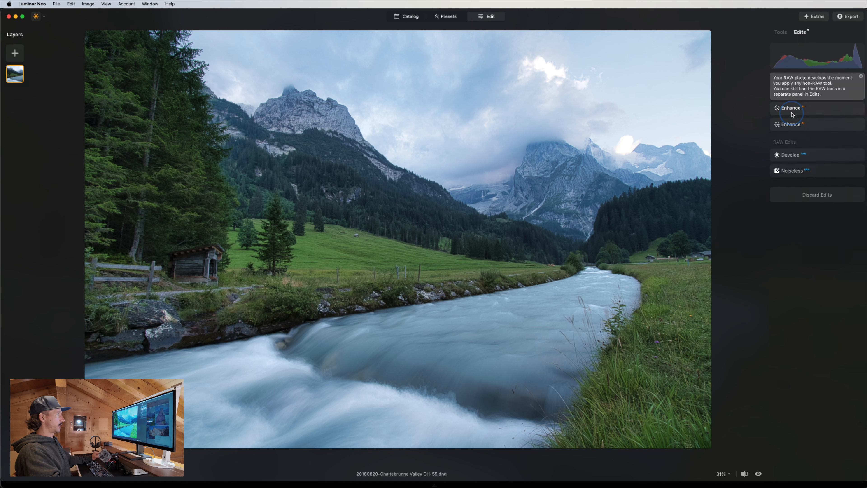
left_click(791, 123)
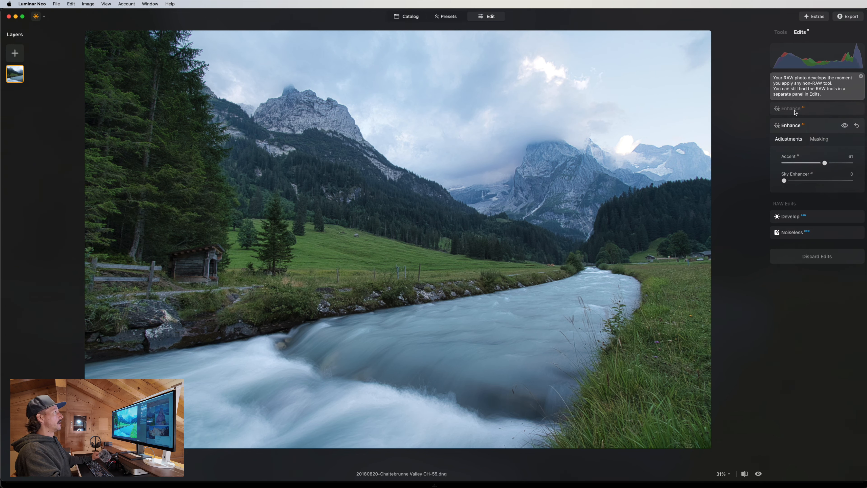
left_click(791, 110)
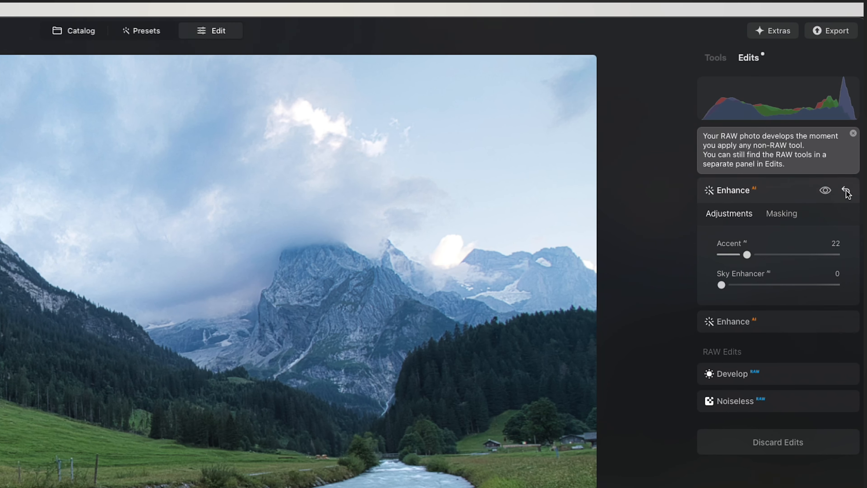
Reset and delete both Enhance adjustments from the photo's edits, and collapse the RAW Develop settings.
left_click(847, 191)
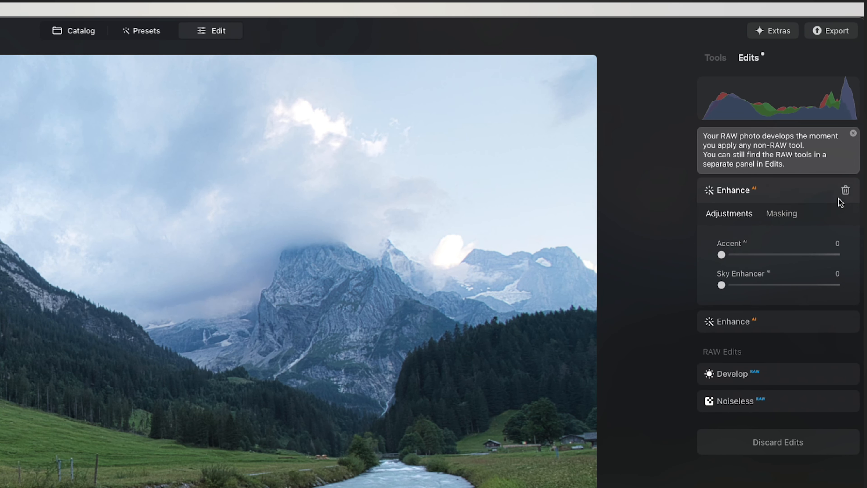
left_click(846, 192)
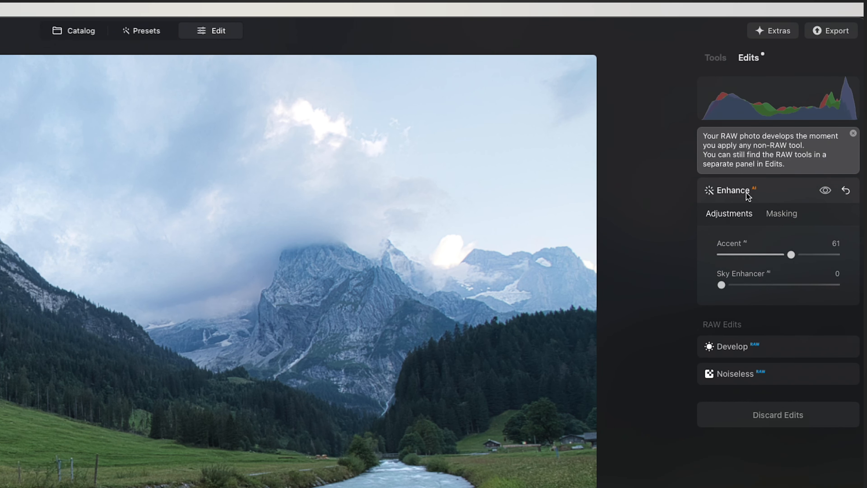
left_click(846, 191)
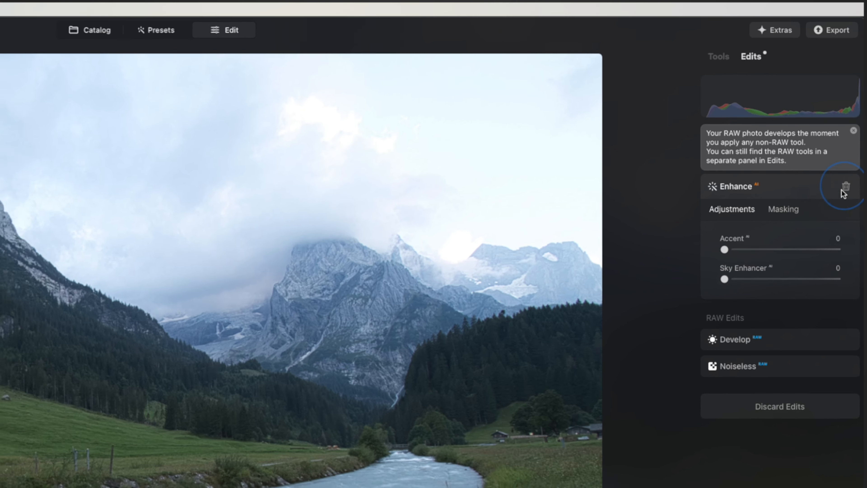
left_click(845, 191)
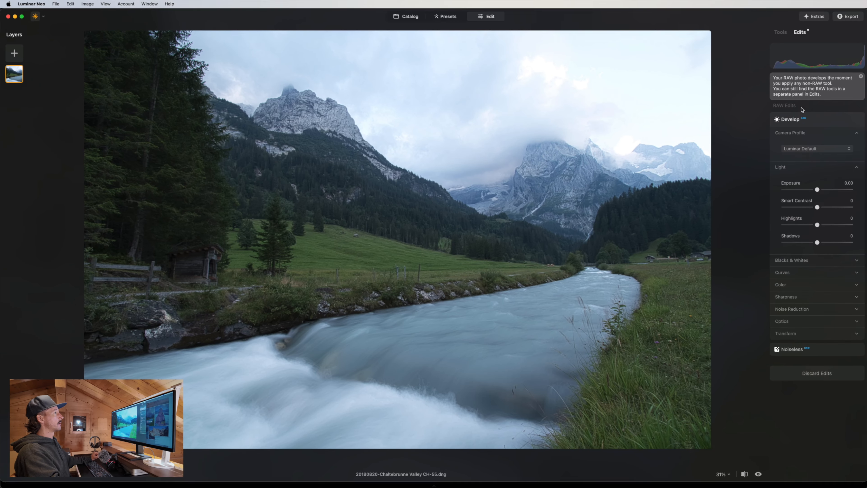
left_click(802, 114)
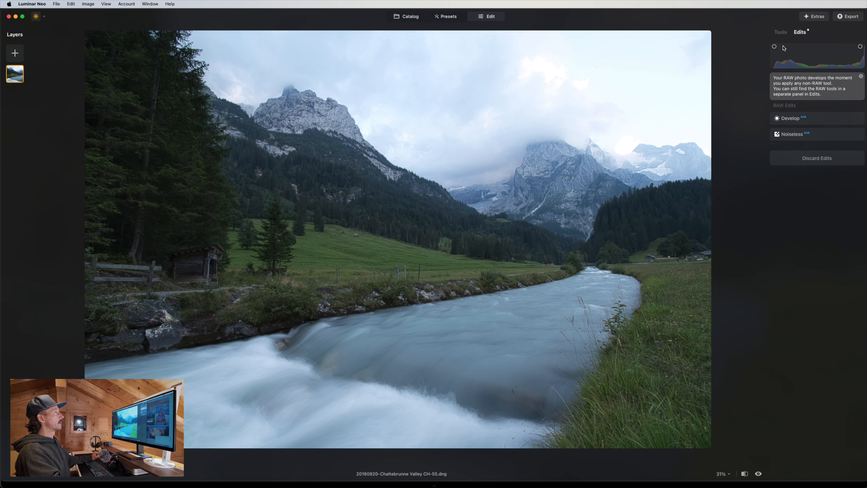
Rotate the photo slightly clockwise with the Crop tool, tighten the crop at the original ratio, and apply it.
left_click(782, 36)
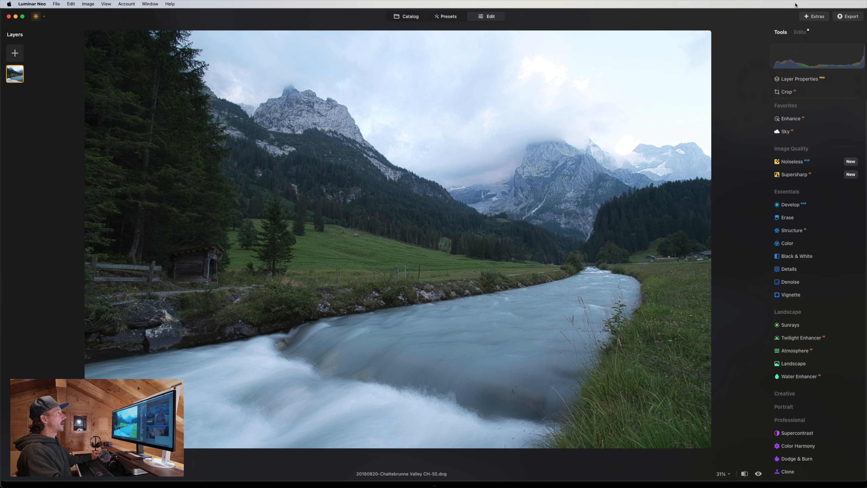
left_click(791, 92)
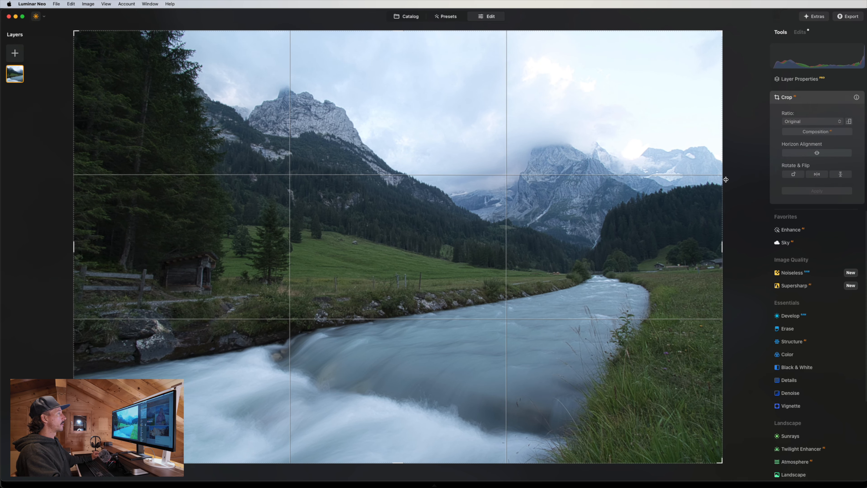
left_click(733, 177)
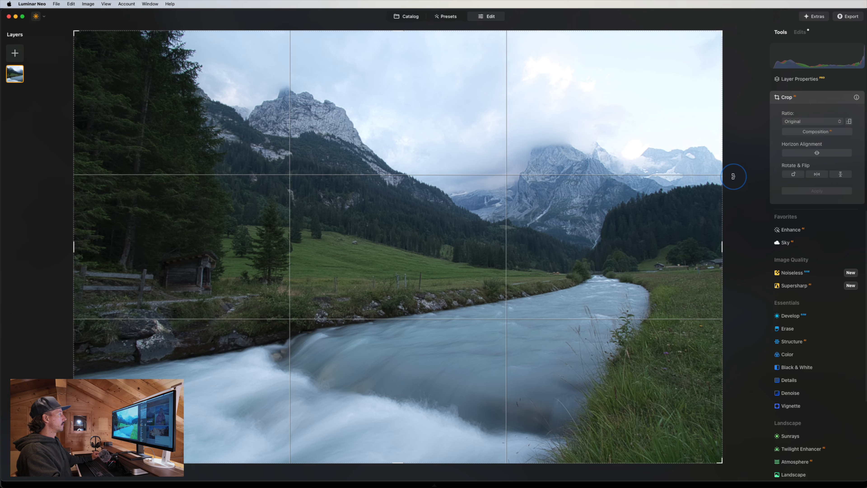
left_click_drag(733, 176, 733, 181)
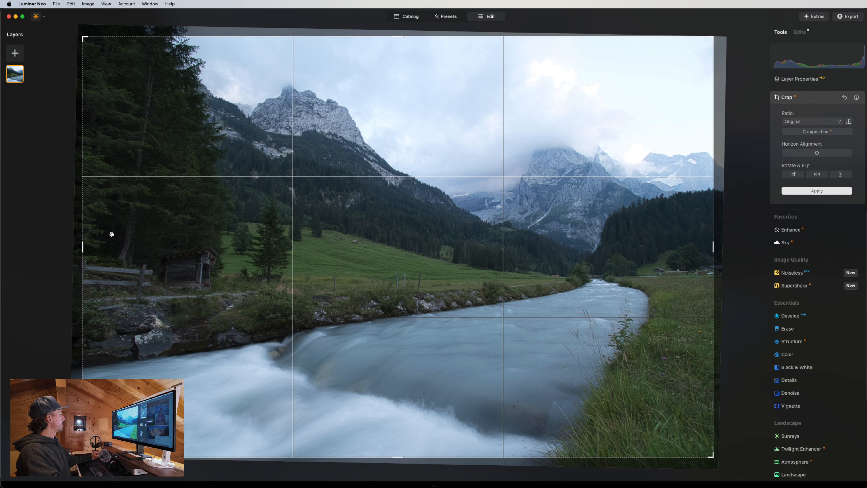
left_click_drag(83, 245, 91, 244)
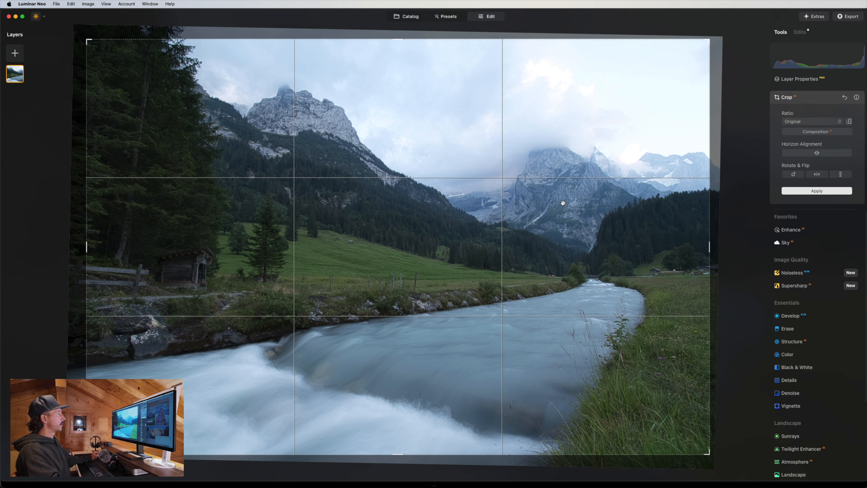
left_click(816, 190)
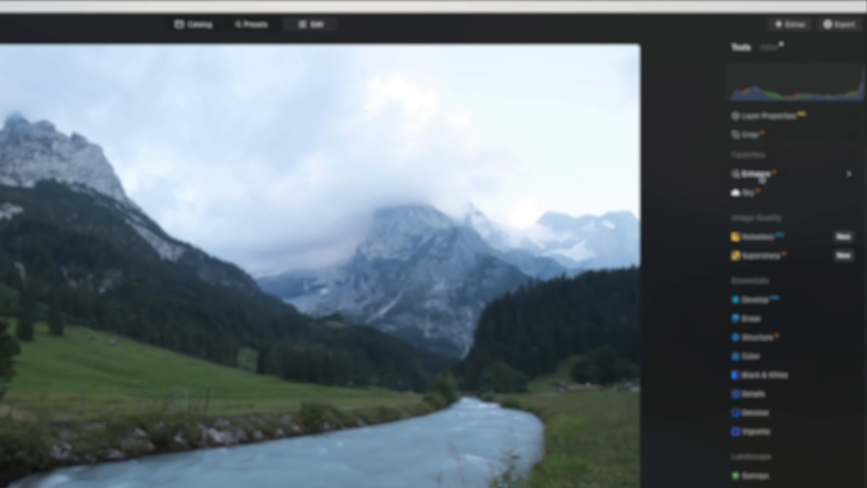
Compare the photo's RAW Develop profile and Light settings with its Basic settings in Lightroom Classic.
left_click(794, 119)
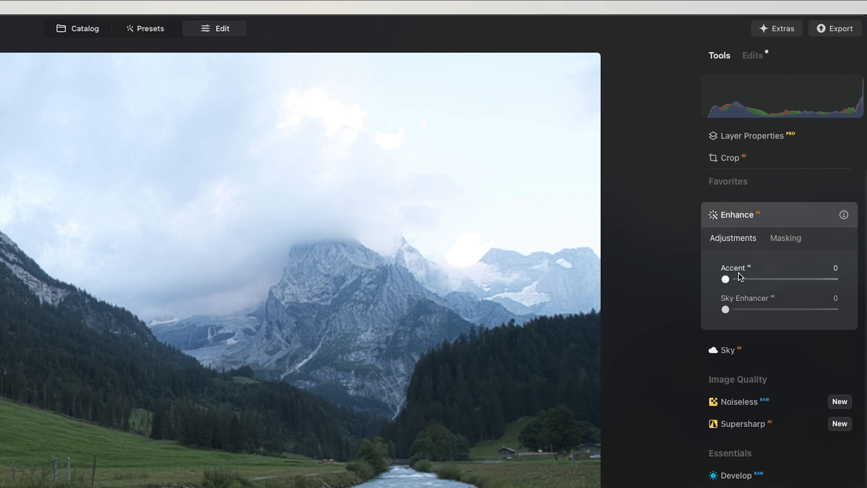
left_click(741, 210)
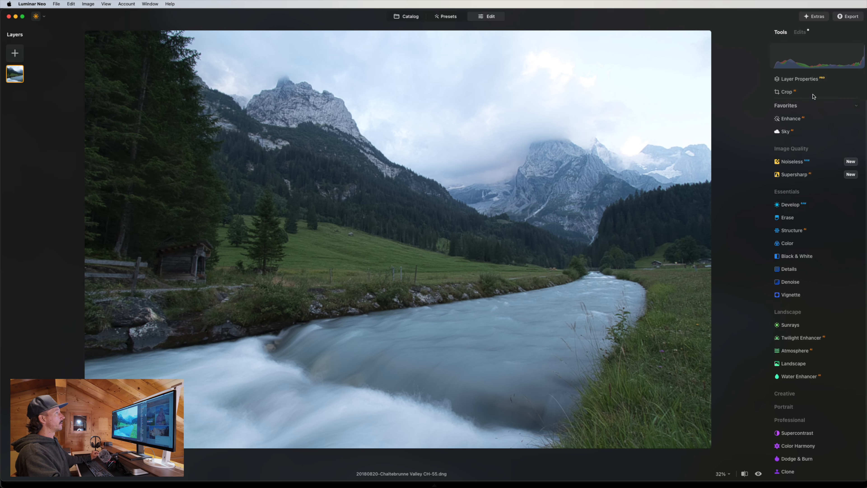
left_click(801, 32)
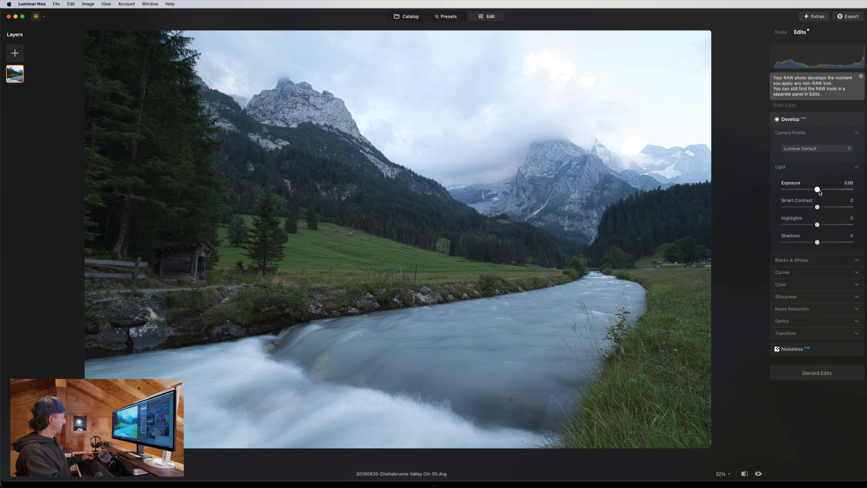
key("super+Tab")
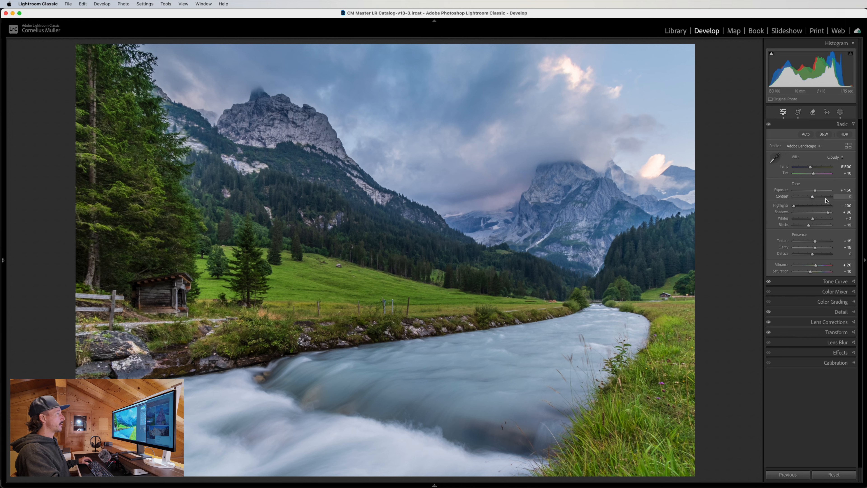
key("super+Tab")
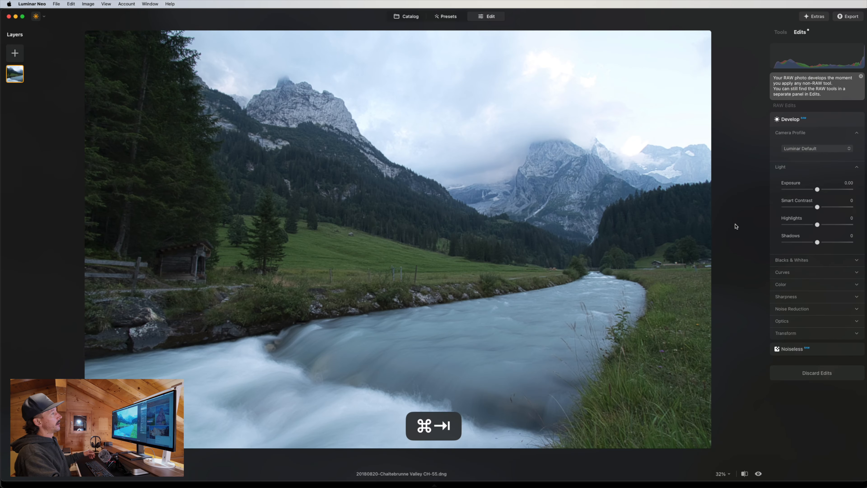
left_click(813, 151)
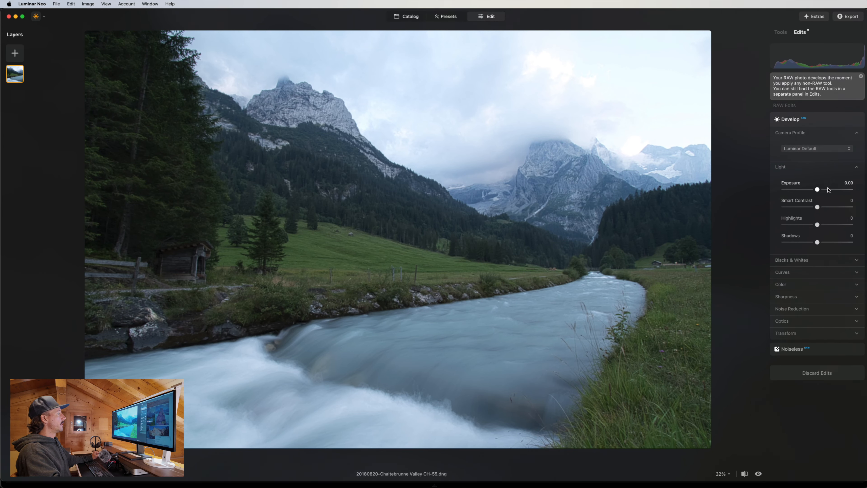
In RAW Develop, set Exposure to 0.16, Highlights to -100, Shadows to 9 and Smart Contrast to 15, and compare before and after.
left_click_drag(818, 190, 820, 191)
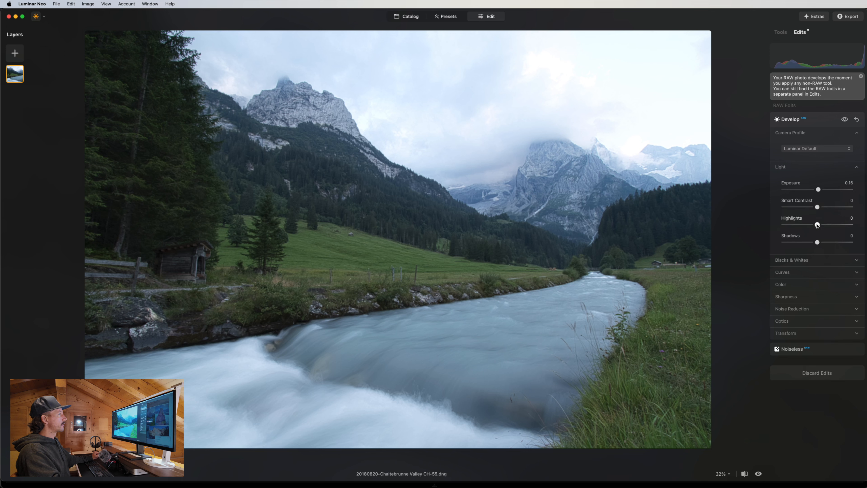
left_click_drag(817, 225, 822, 243)
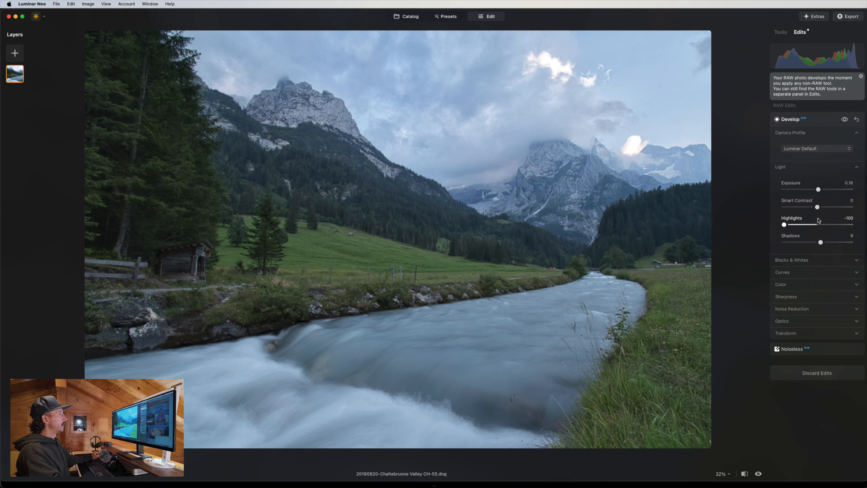
left_click_drag(817, 207, 822, 209)
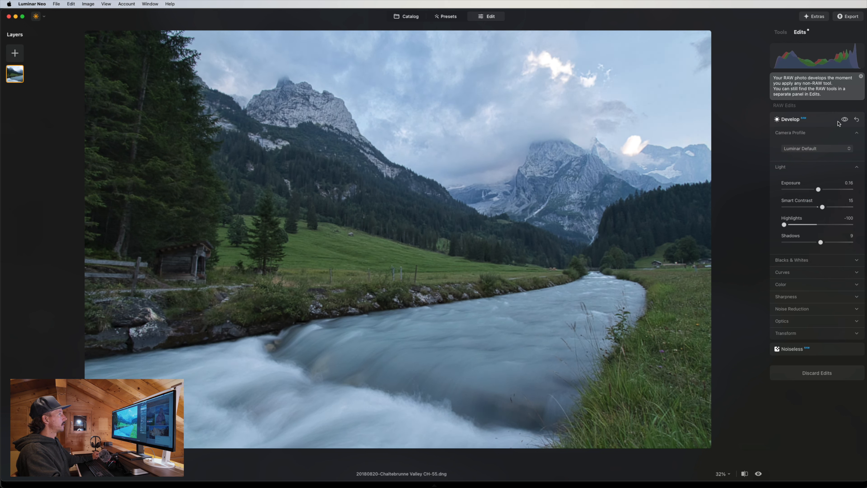
left_click(844, 120)
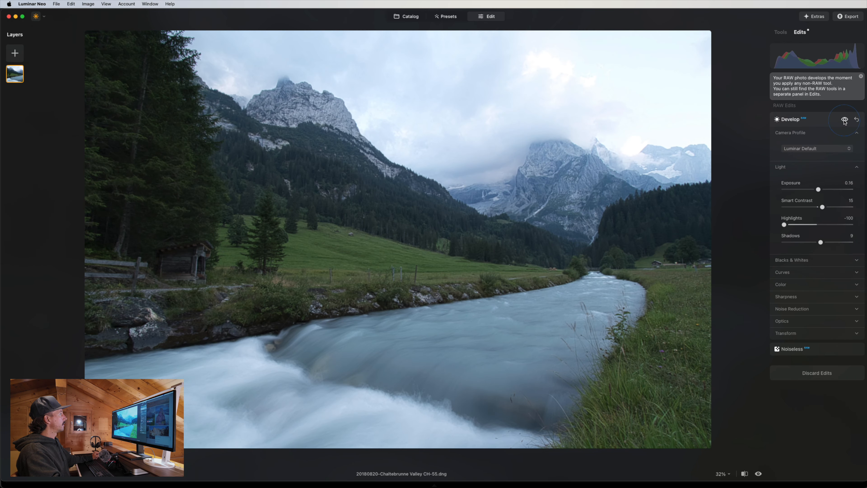
left_click(844, 120)
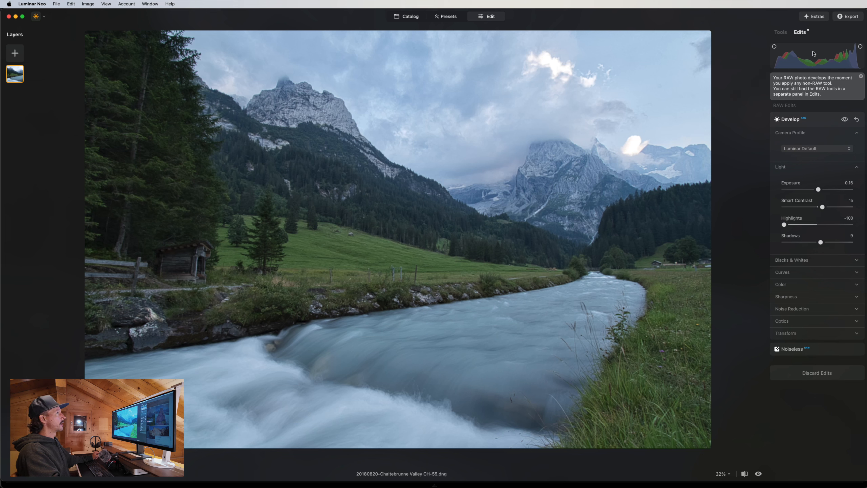
Set Whites to -18 and Blacks to -8 in RAW Develop, using the highlight and shadow clipping warnings as a guide.
left_click(860, 47)
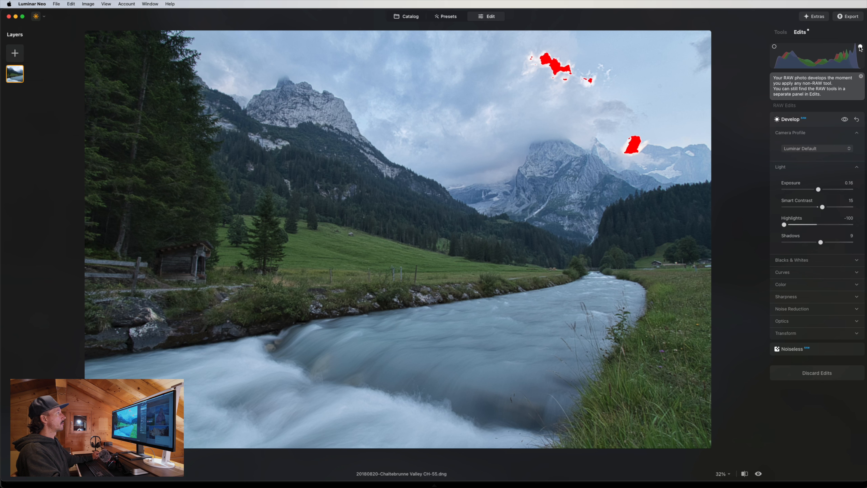
left_click(774, 46)
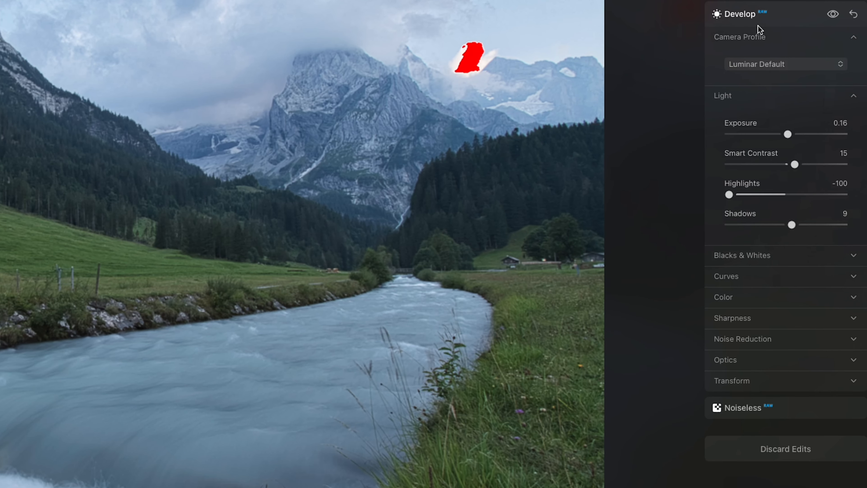
left_click(757, 254)
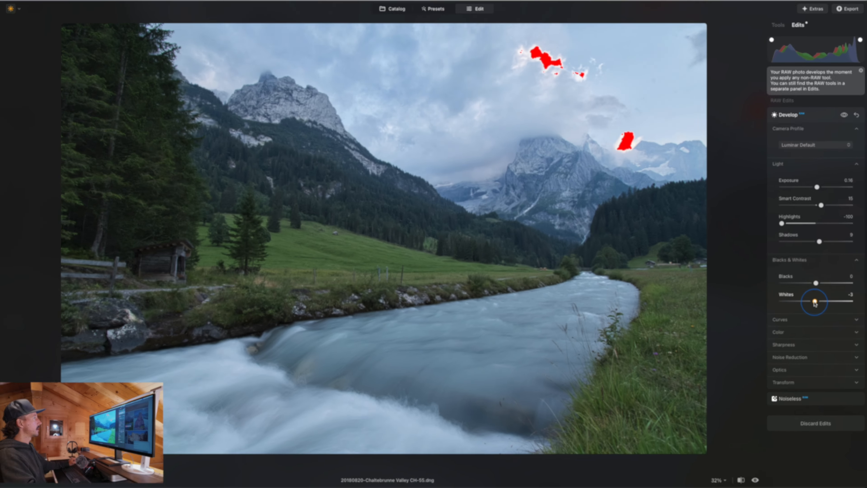
left_click_drag(794, 324, 754, 323)
left_click_drag(792, 304, 815, 283)
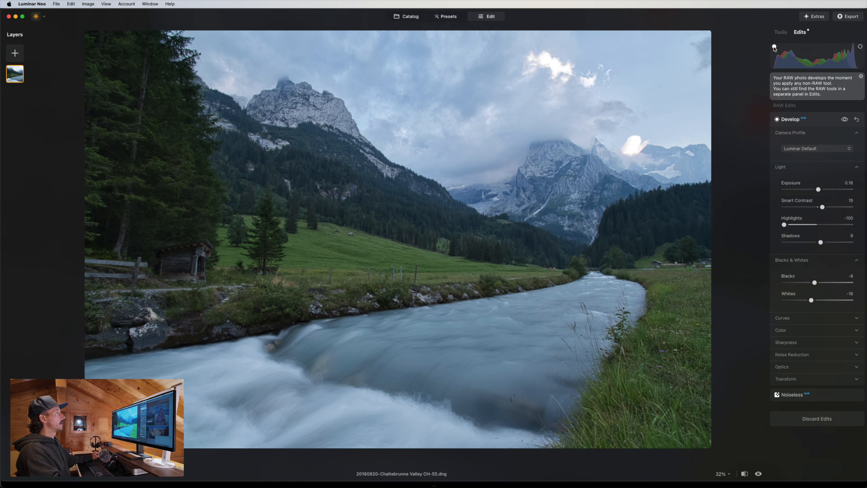
Examine the Curves and Color options of the RAW Develop edit.
left_click(812, 323)
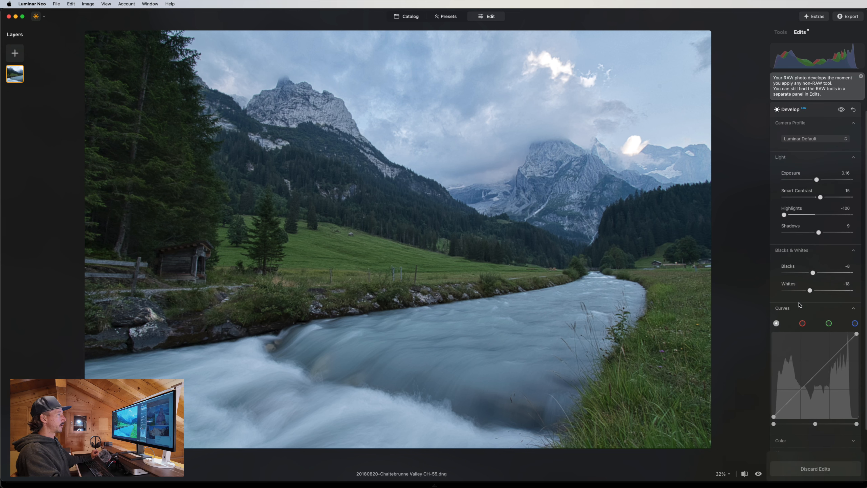
left_click(803, 309)
left_click(809, 328)
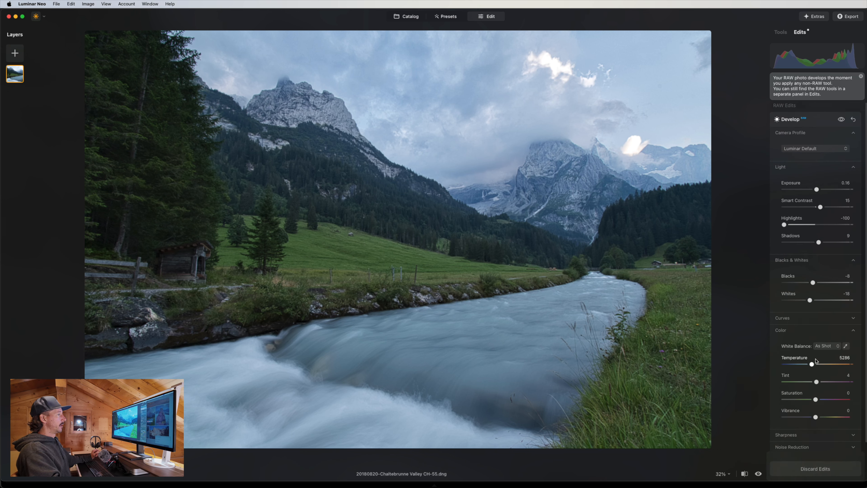
scroll(849, 375, "down", 3)
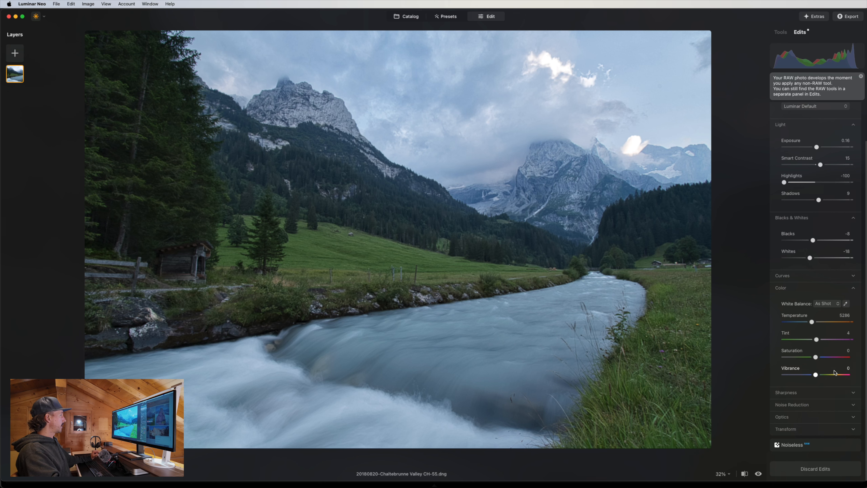
Raise Saturation and Vibrance to 100 to judge the white balance, reset both to 0, and set the Temperature to 6444.
left_click_drag(816, 357, 849, 374)
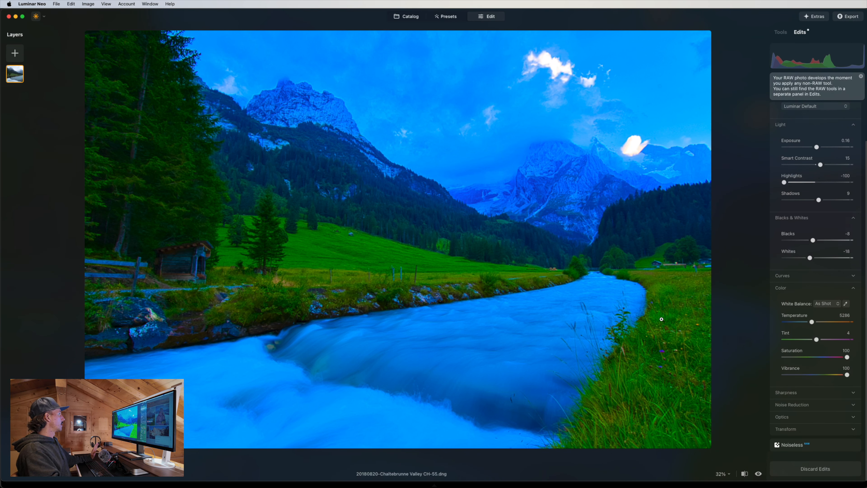
left_click(812, 322)
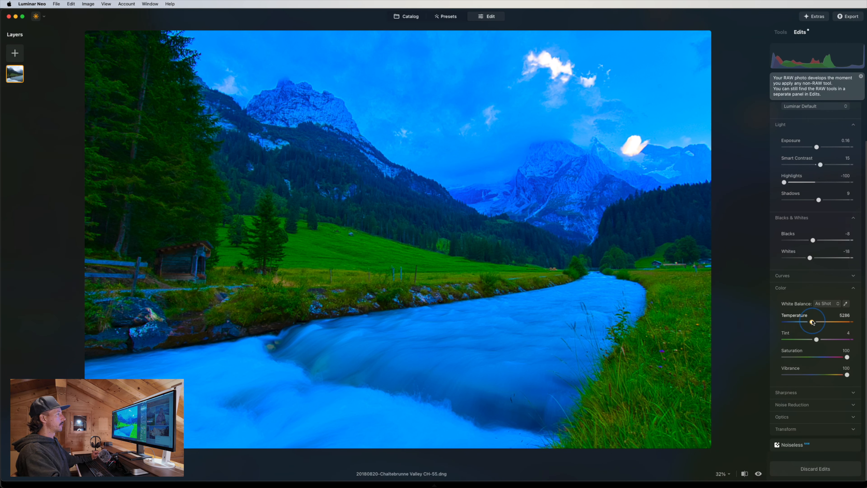
left_click_drag(812, 322, 815, 322)
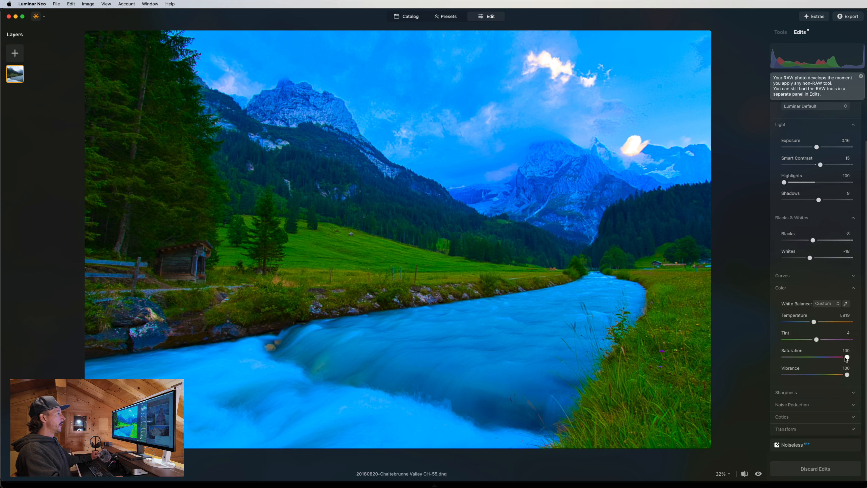
double_click(847, 357)
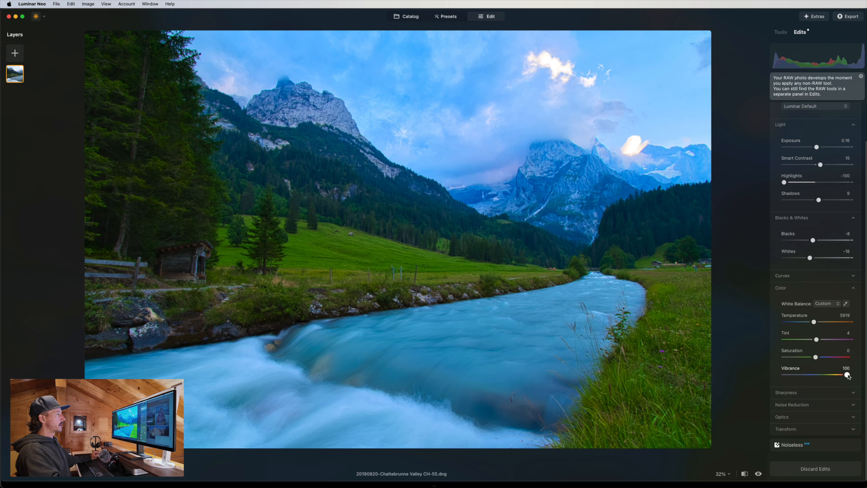
double_click(847, 375)
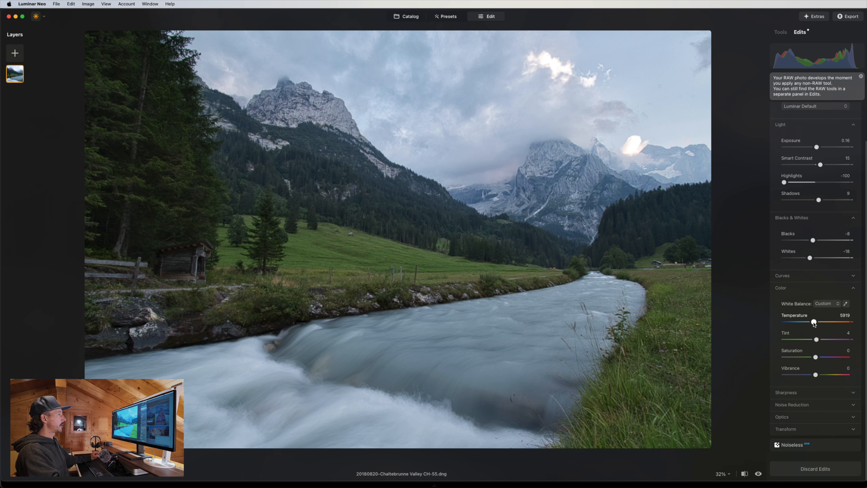
left_click(814, 321)
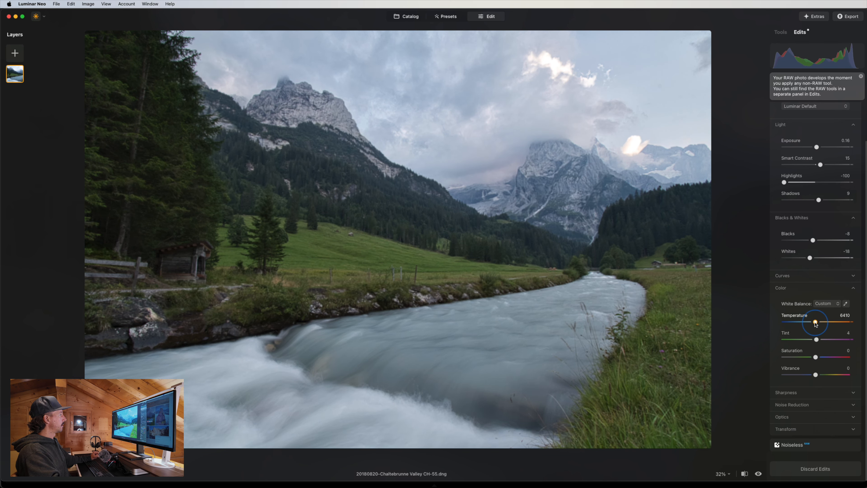
left_click_drag(815, 324, 815, 323)
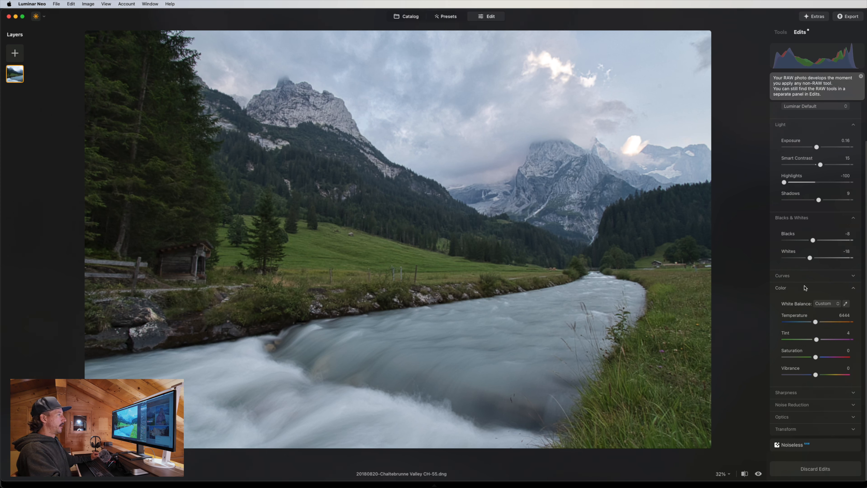
left_click(806, 288)
Inspect the riverbank grass at 100% and set Sharpen to 20 and Masking to 50 in the RAW Develop sharpness settings.
left_click(786, 342)
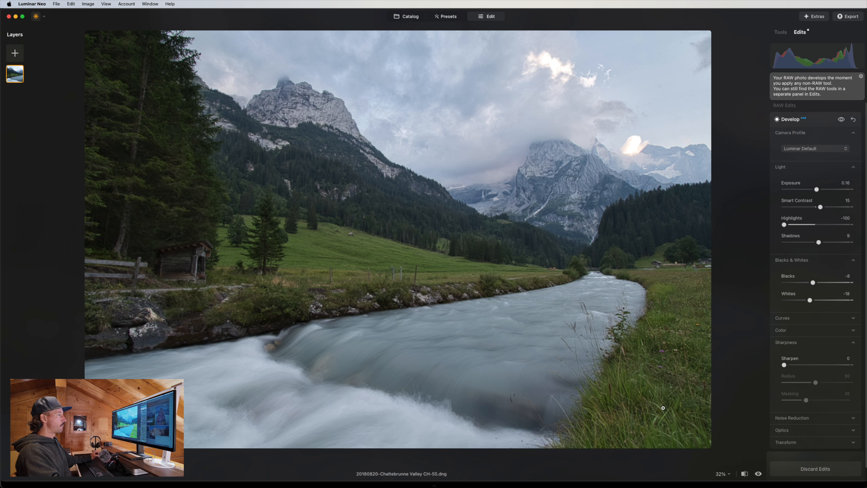
left_click(580, 257)
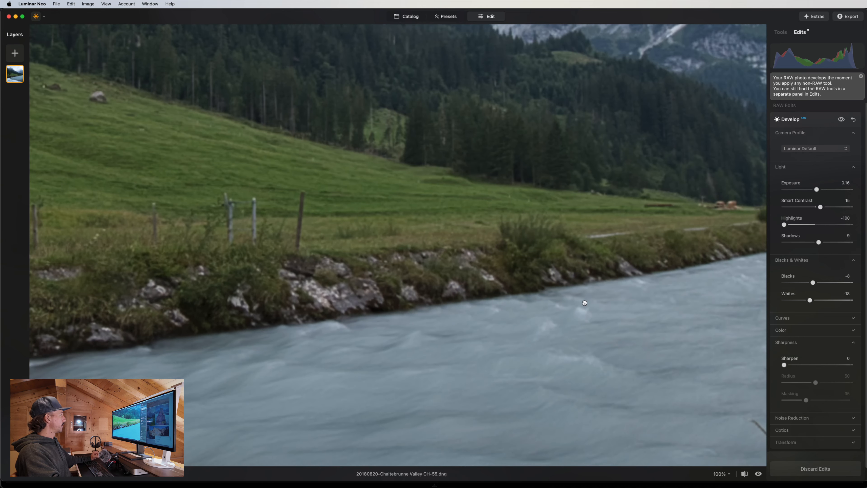
left_click_drag(702, 346, 402, 204)
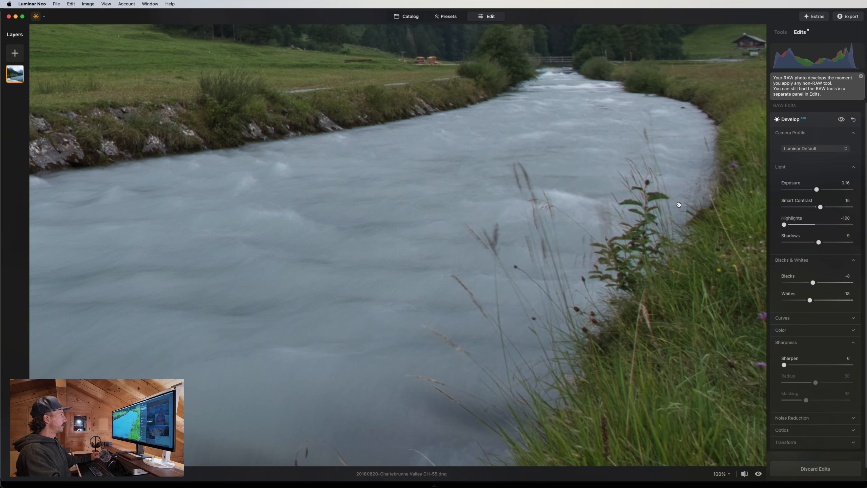
left_click_drag(700, 286, 619, 338)
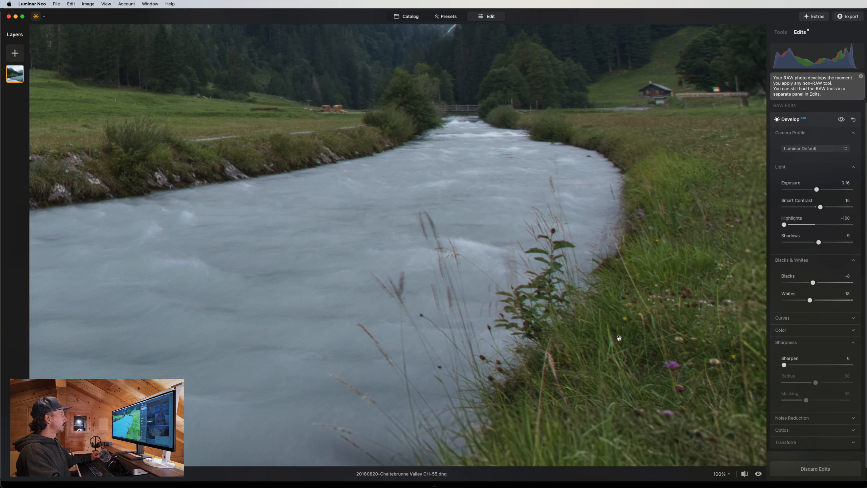
left_click_drag(679, 357, 633, 324)
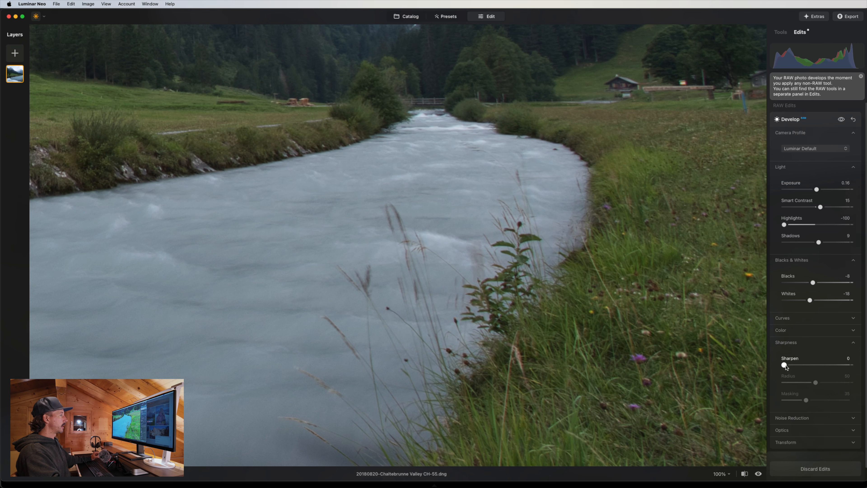
left_click_drag(687, 383, 667, 210)
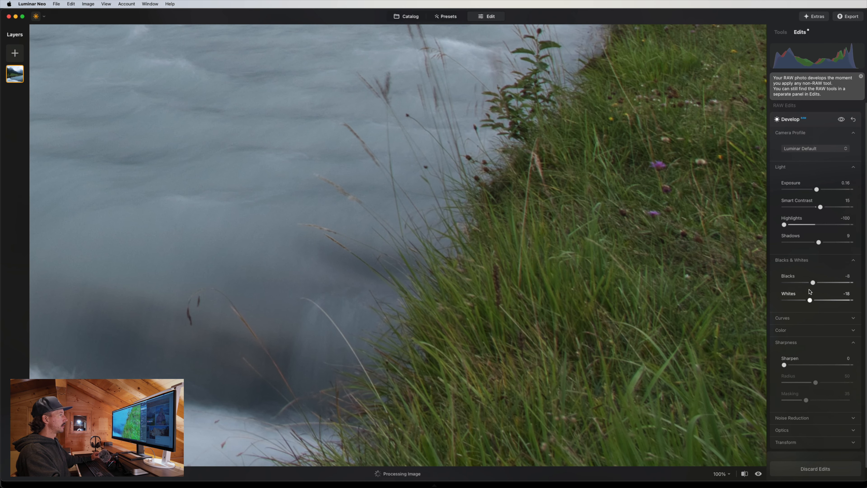
left_click_drag(784, 365, 798, 368)
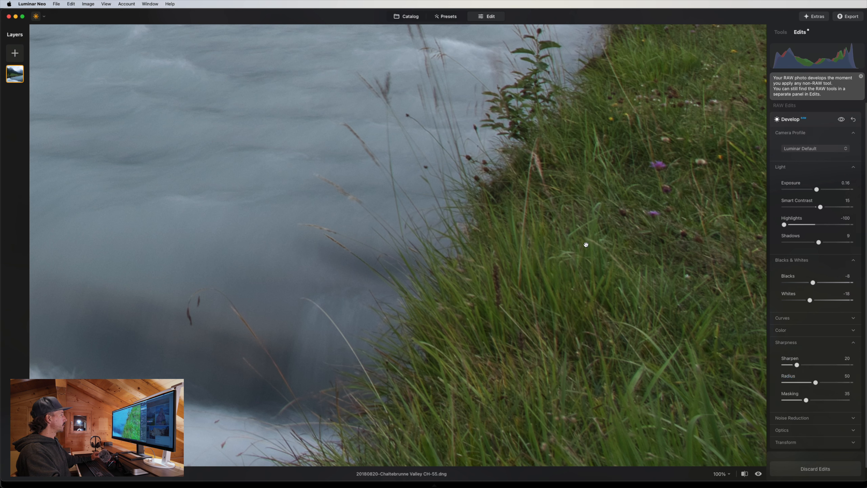
left_click(687, 325)
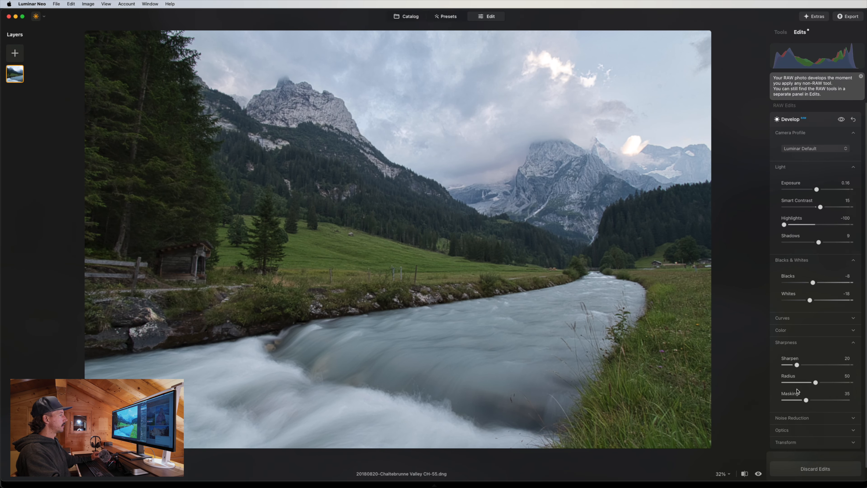
left_click_drag(807, 400, 818, 403)
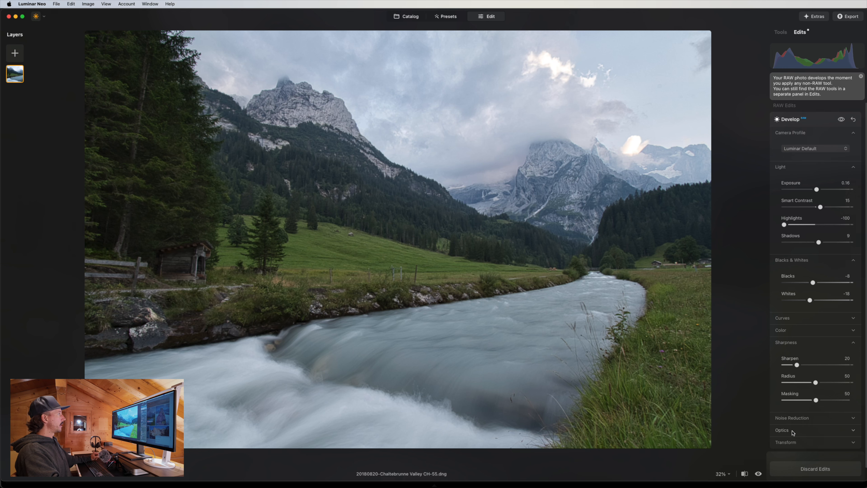
Examine the sharpening at 100% on the mountain peak, the forested slope and the meadow.
left_click(582, 191)
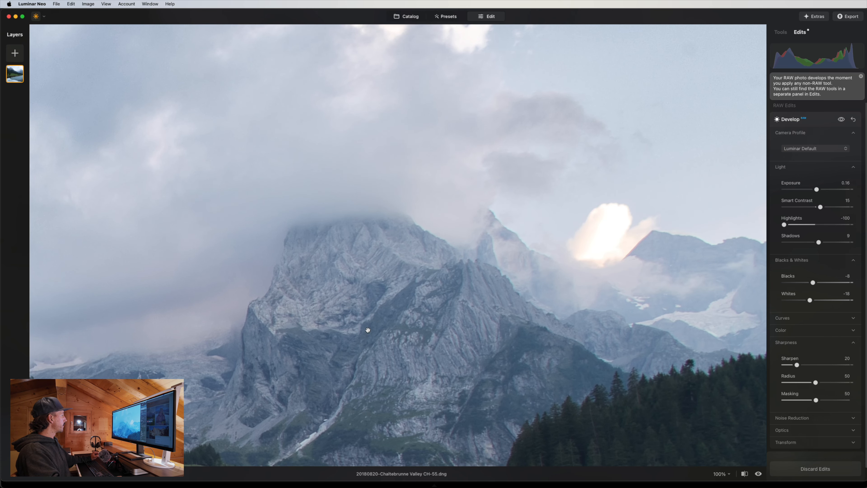
left_click_drag(368, 330, 417, 290)
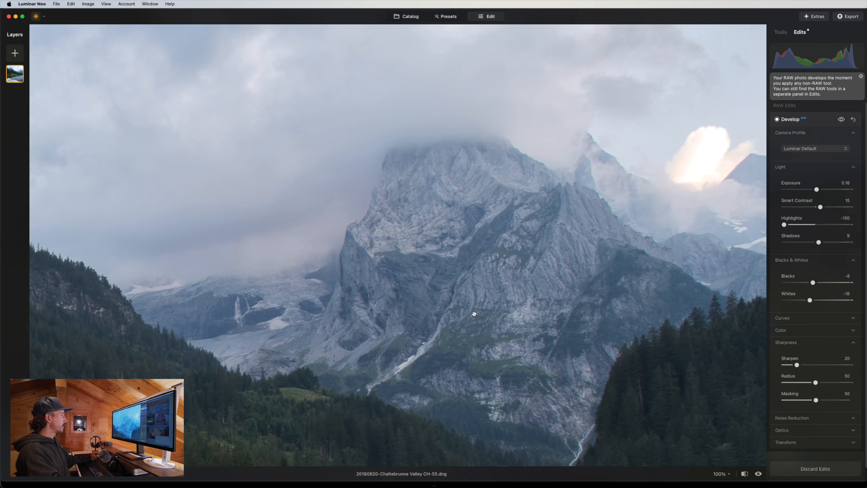
left_click(473, 313)
left_click(416, 217)
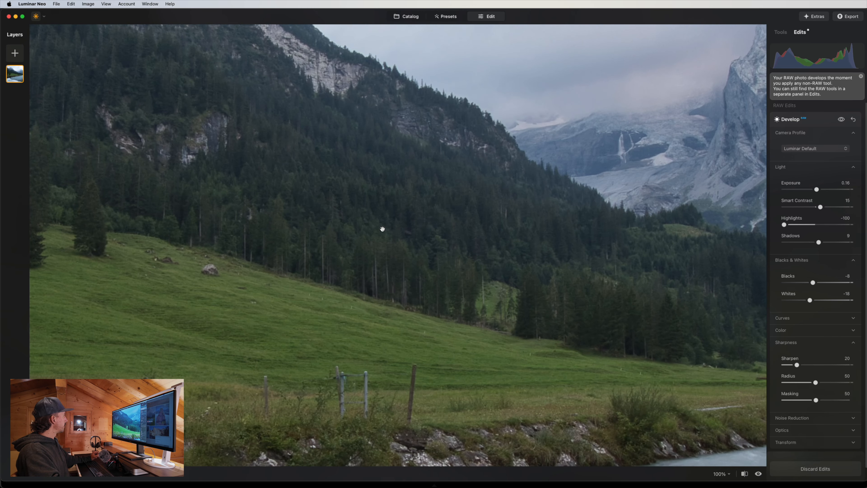
left_click_drag(382, 228, 283, 300)
left_click(434, 279)
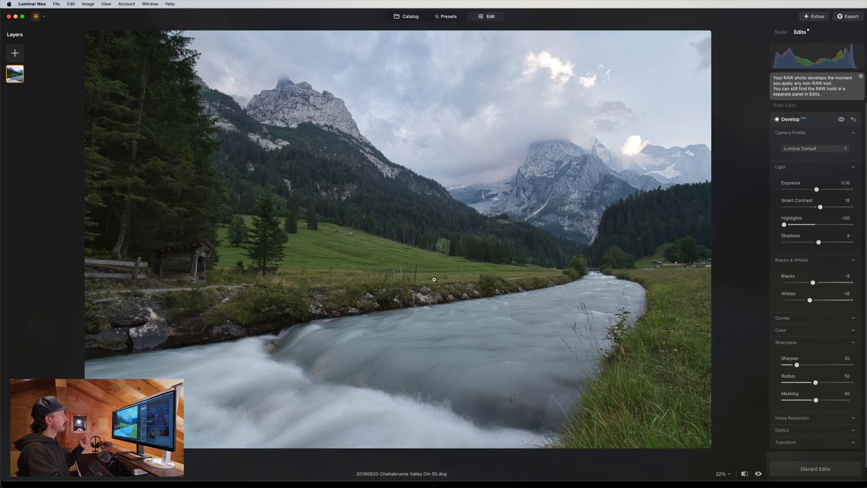
left_click(504, 199)
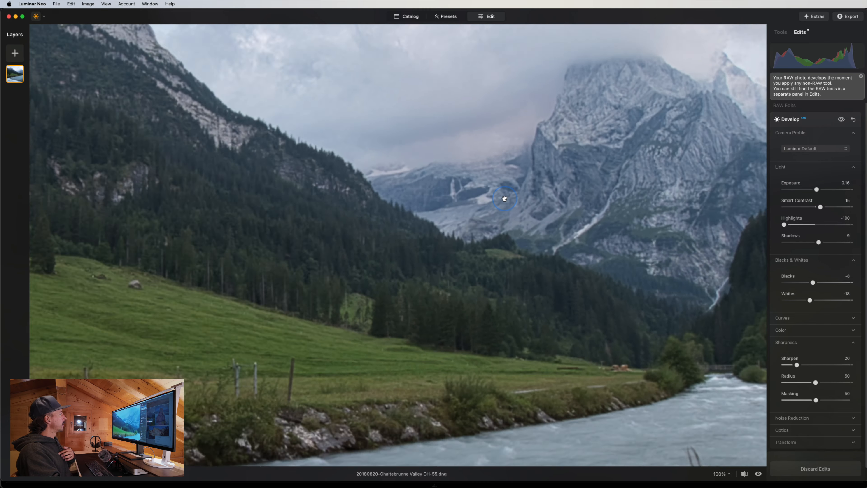
left_click(504, 199)
left_click(500, 296)
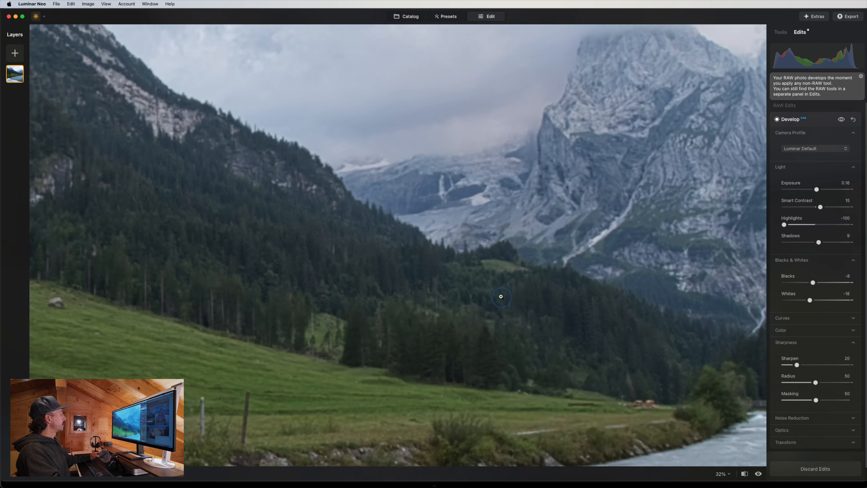
Enable automatic distortion correction, chromatic aberration fixing and defringing in the RAW Develop optics settings.
left_click(826, 430)
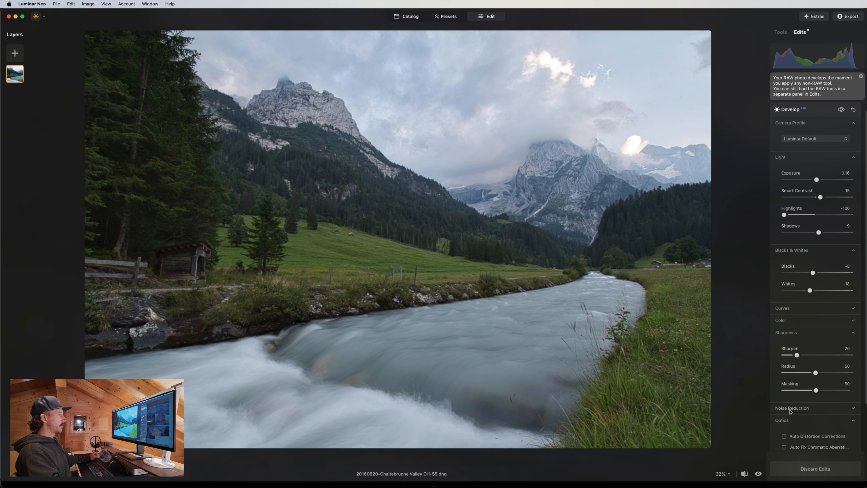
scroll(803, 424, "down", 5)
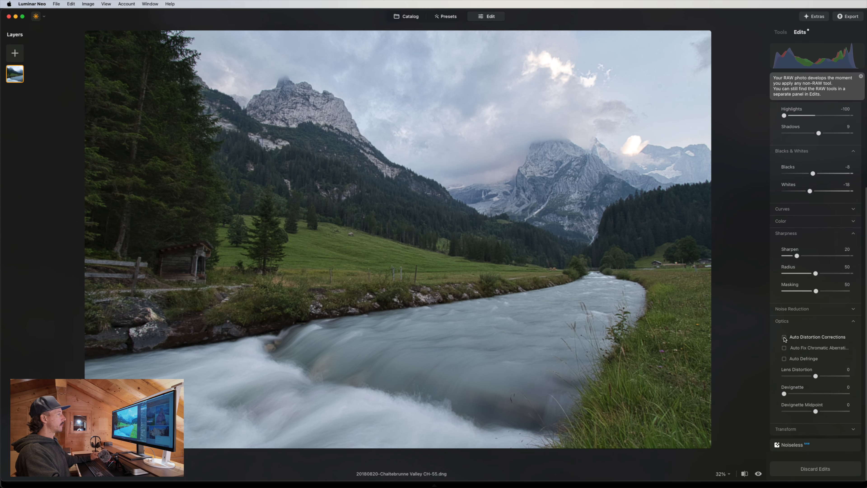
left_click(784, 337)
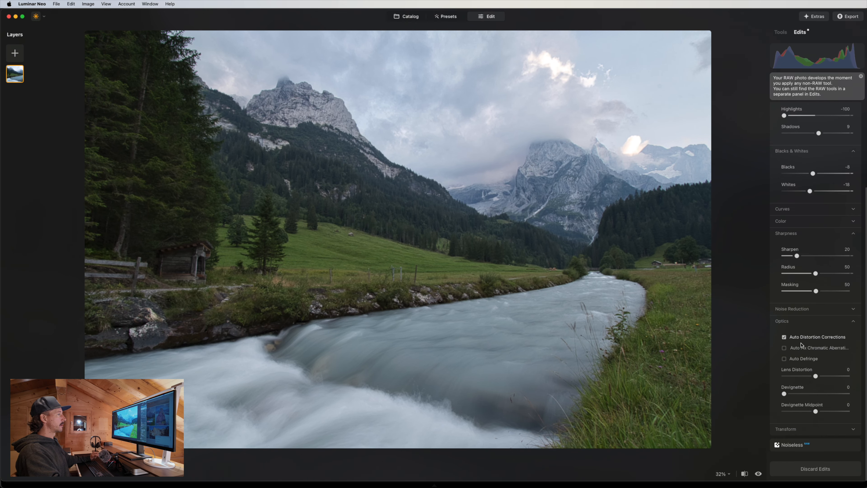
left_click(784, 348)
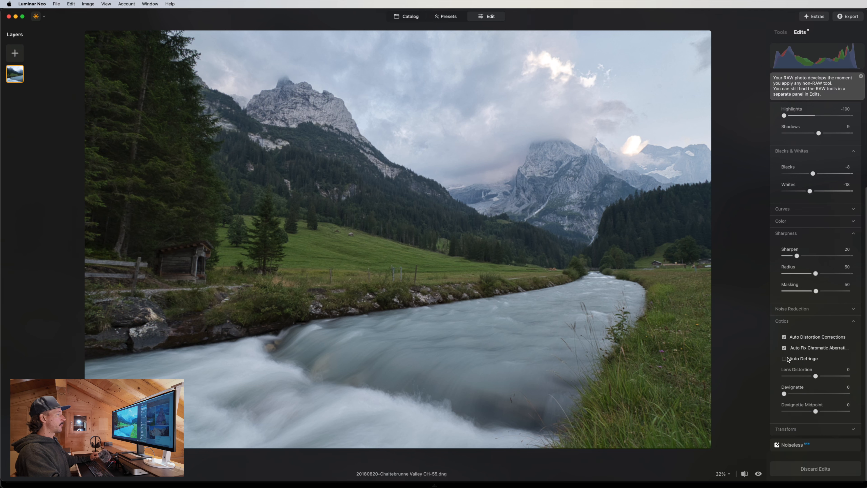
left_click(784, 358)
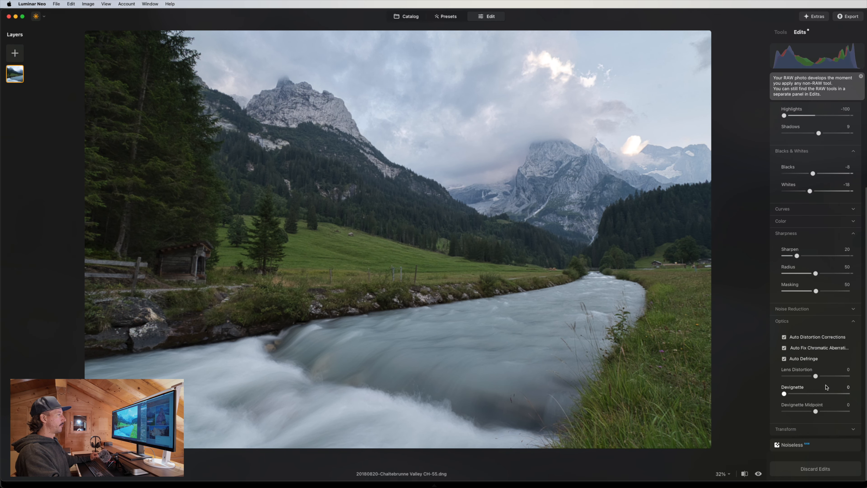
left_click(796, 321)
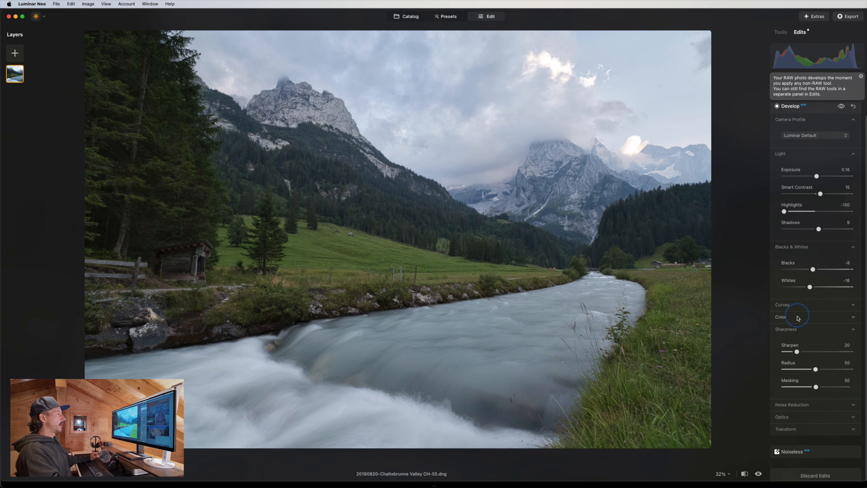
Set the Transform Vertical correction to -9 and Aspect to 11, and collapse the Develop edit.
left_click(815, 431)
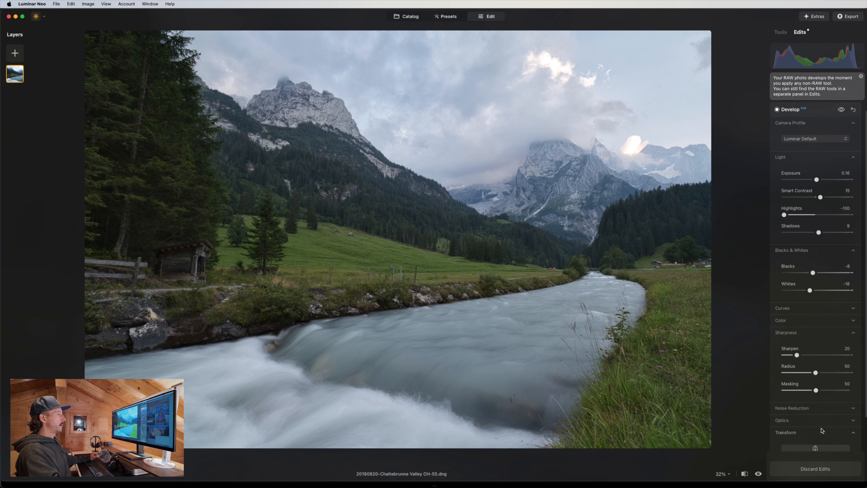
scroll(823, 440, "down", 3)
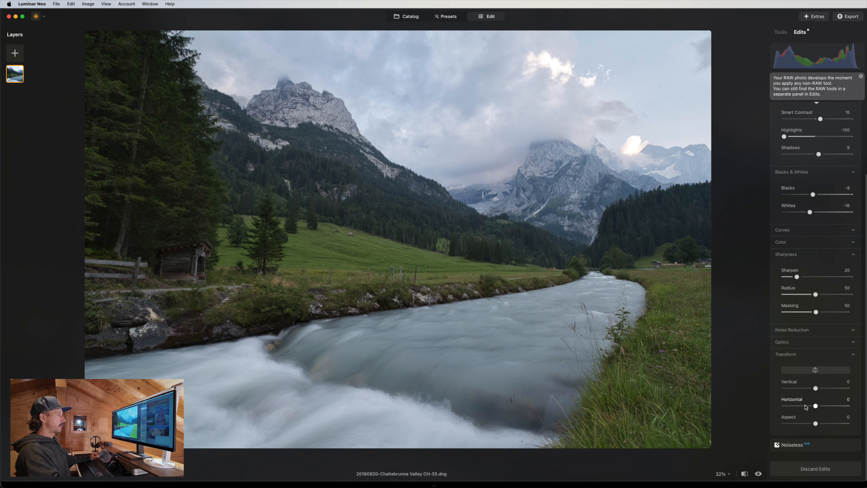
left_click_drag(814, 388, 812, 389)
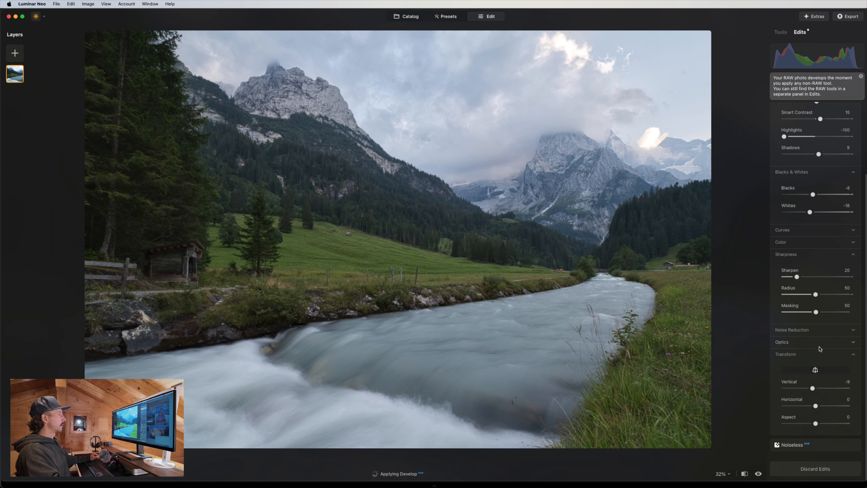
left_click(827, 371)
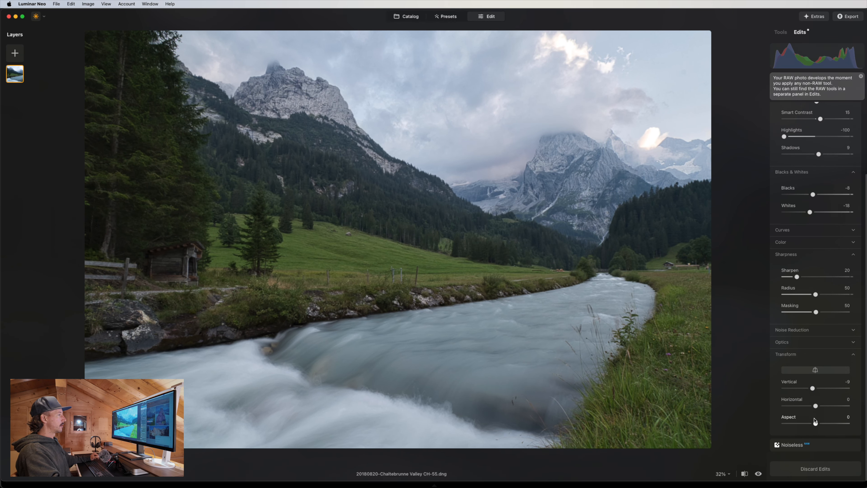
left_click_drag(815, 424, 818, 425)
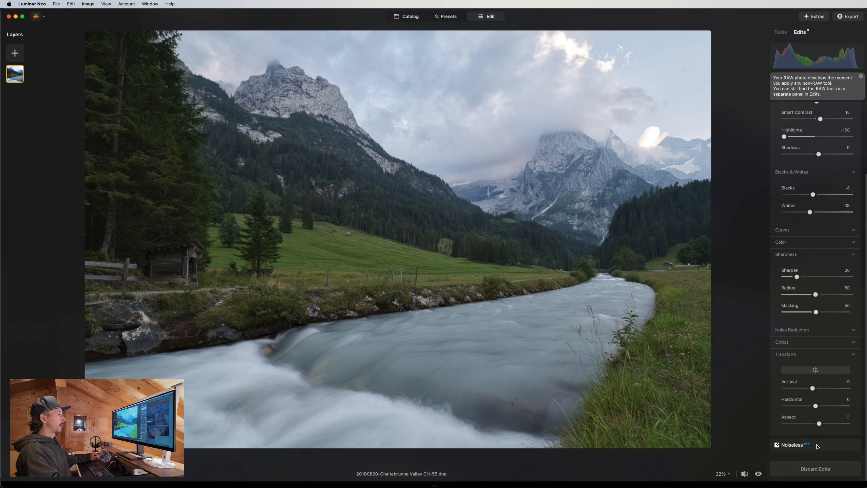
scroll(814, 167, "up", 5)
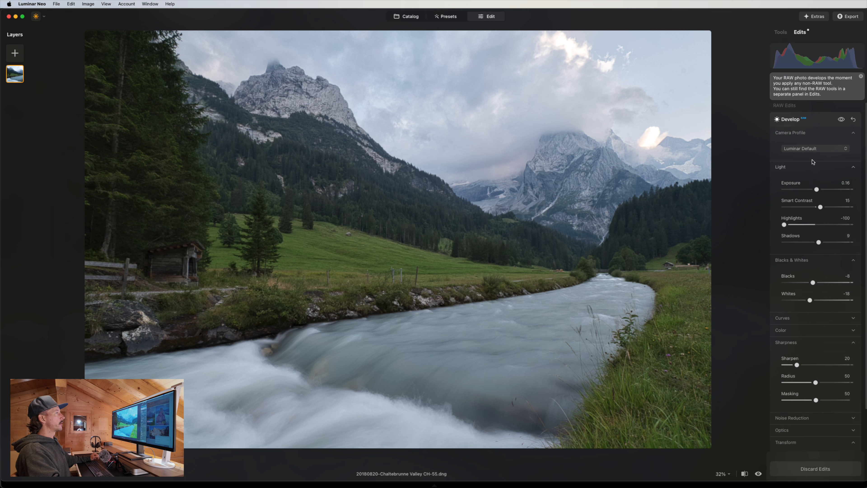
left_click(806, 120)
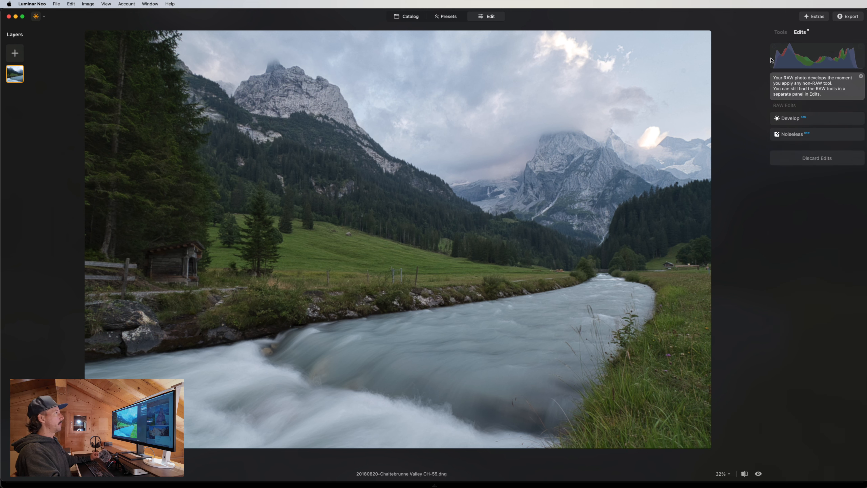
Return to the editing tools and compare the developed photo with its original version.
left_click(781, 32)
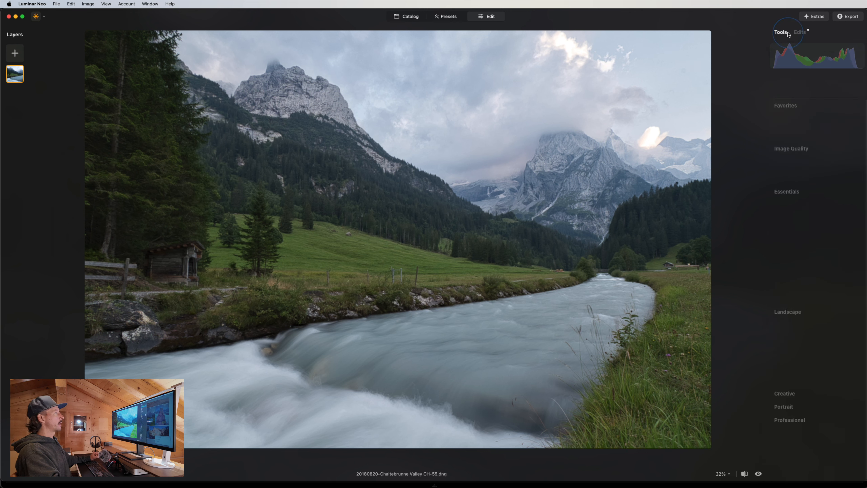
left_click(759, 474)
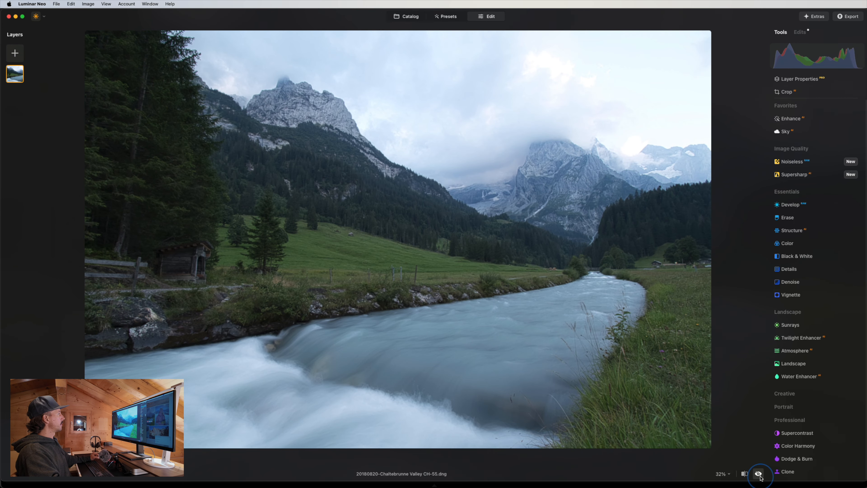
left_click(758, 473)
left_click(758, 474)
left_click(759, 474)
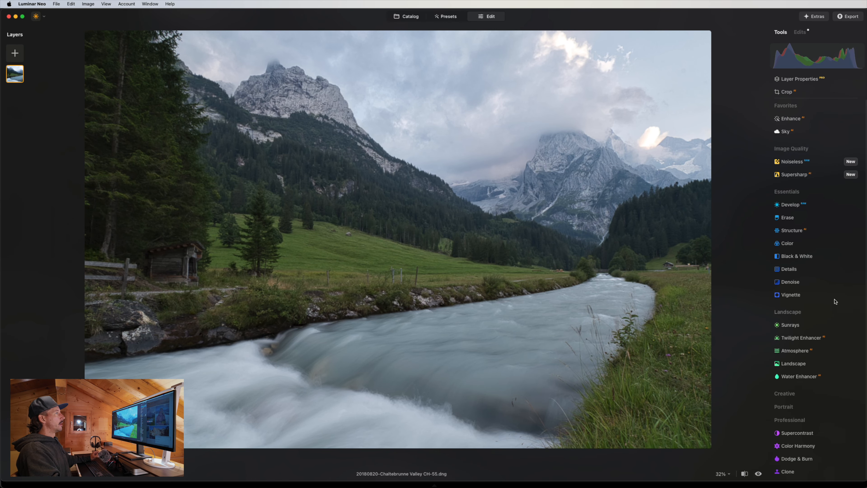
Set Accent to 51 in the Enhance tool and compare the photo with and without the effect.
left_click(805, 120)
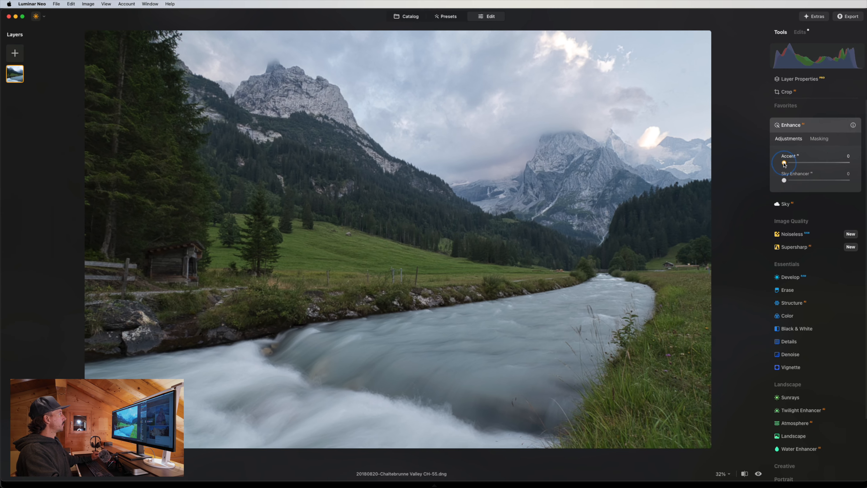
left_click_drag(784, 164, 818, 167)
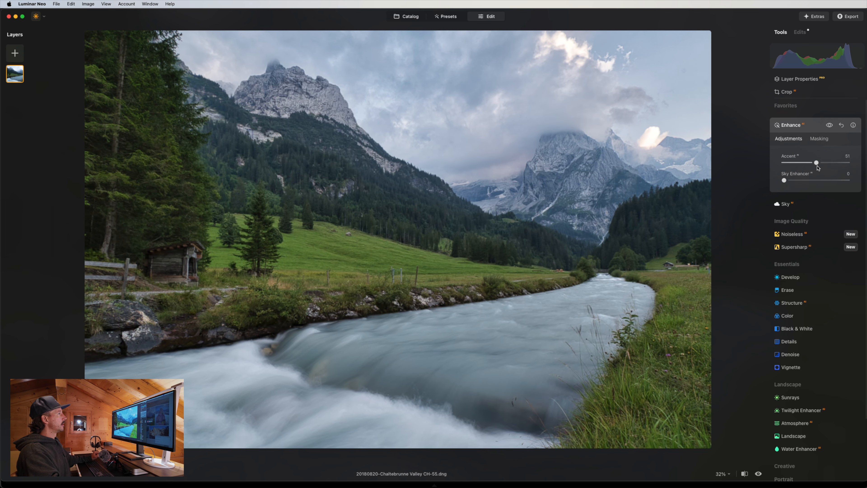
left_click(830, 125)
left_click(830, 125)
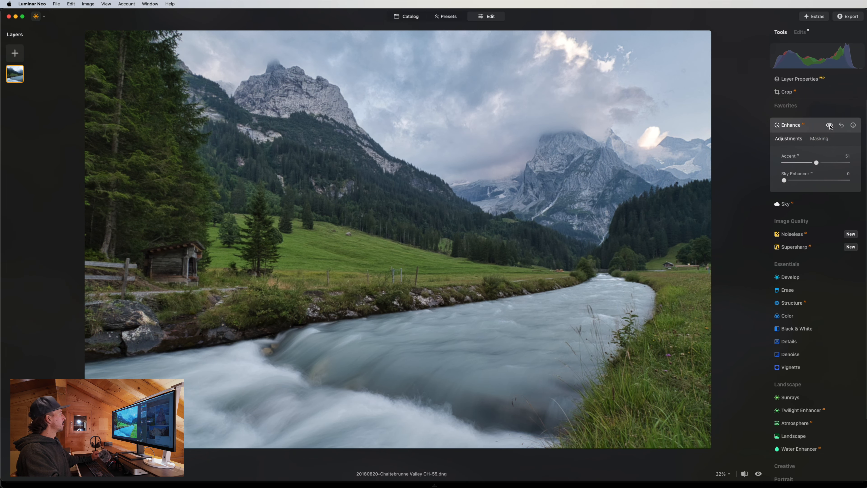
left_click(830, 126)
left_click(830, 126)
left_click(830, 126)
left_click(830, 126)
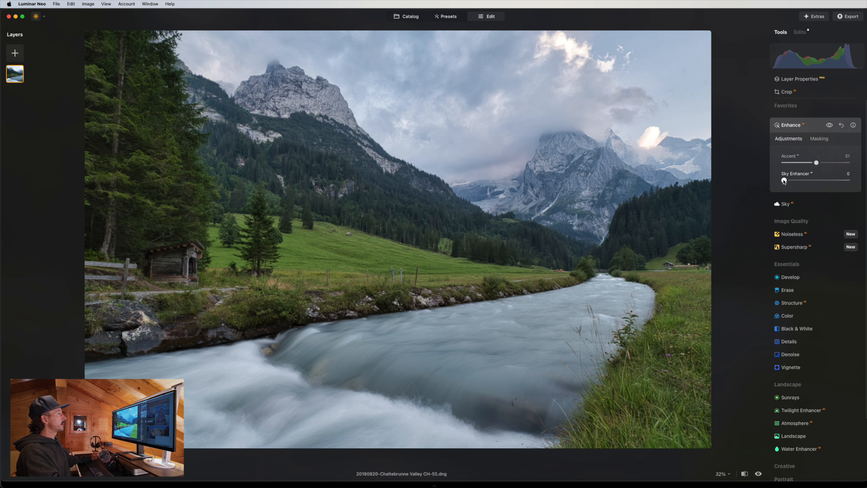
Set Sky Enhancer to 33 in the Enhance tool and compare the result with the effect turned off.
left_click_drag(784, 181, 805, 181)
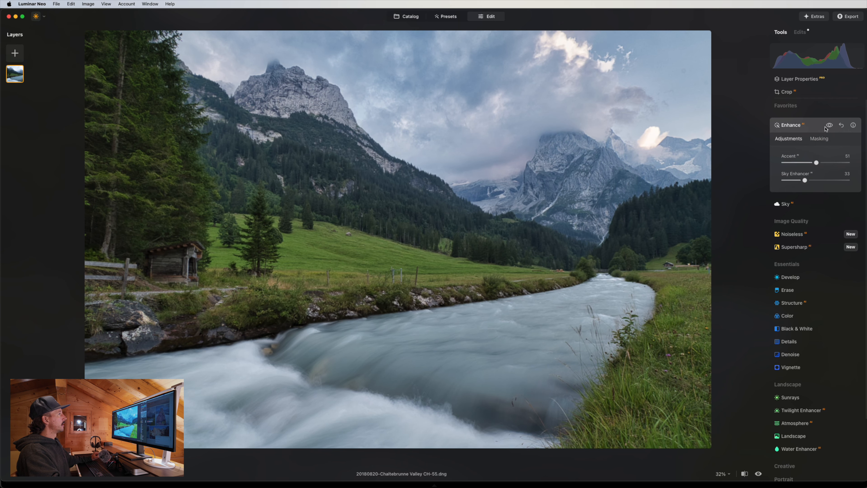
left_click(829, 126)
left_click(828, 127)
left_click(828, 128)
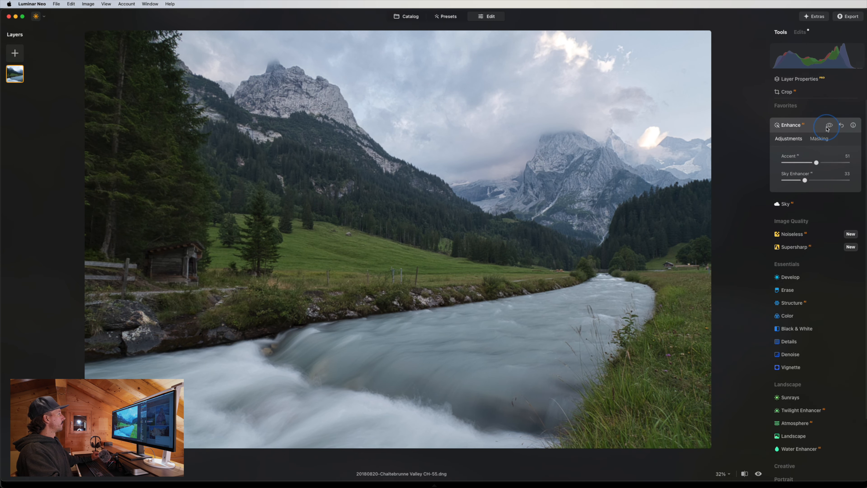
left_click(827, 128)
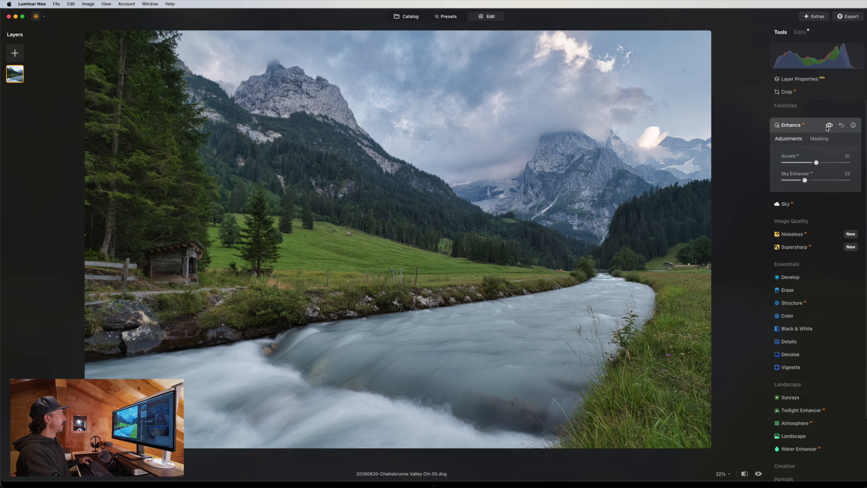
left_click(828, 126)
left_click(827, 127)
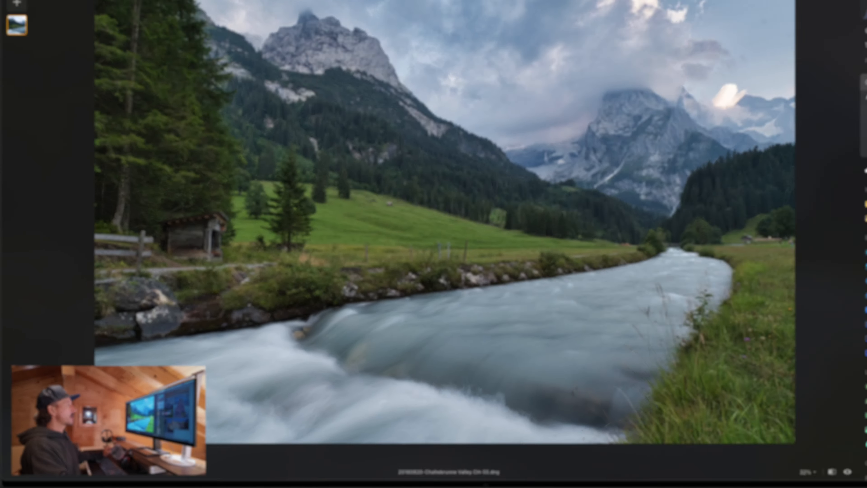
Look over the Sky tool's replacement options and collapse it without applying a sky.
left_click(824, 137)
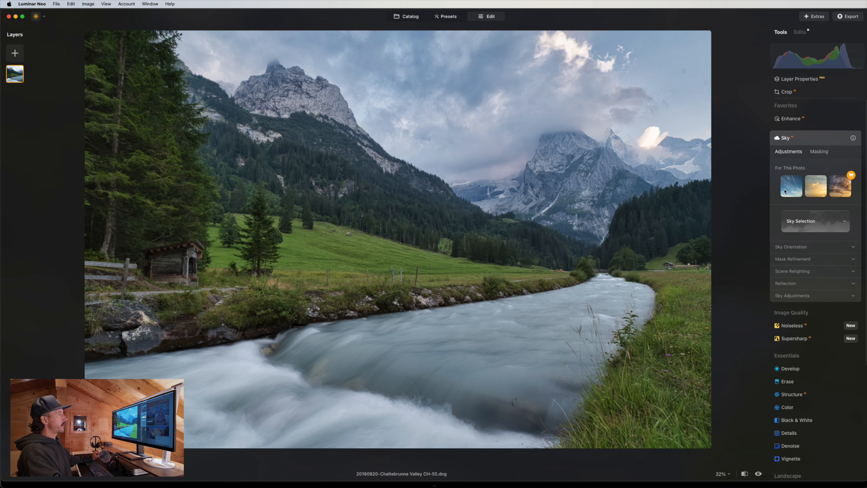
left_click(785, 139)
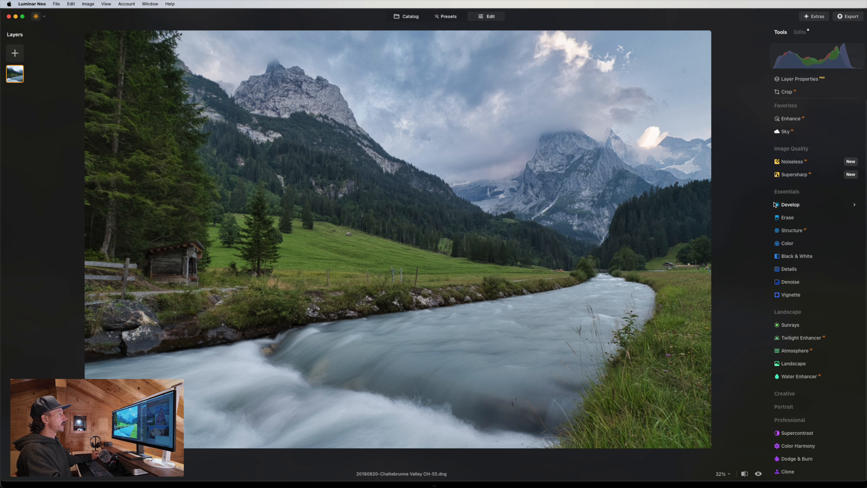
Try an Exposure of 1.45 and a Smart Contrast of -30 in the non-RAW Develop tool.
left_click(790, 204)
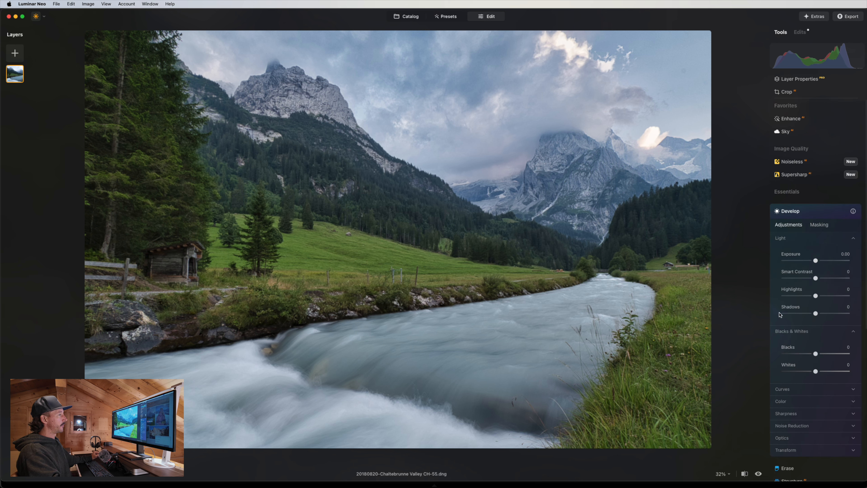
scroll(811, 328, "down", 1)
scroll(811, 327, "down", 1)
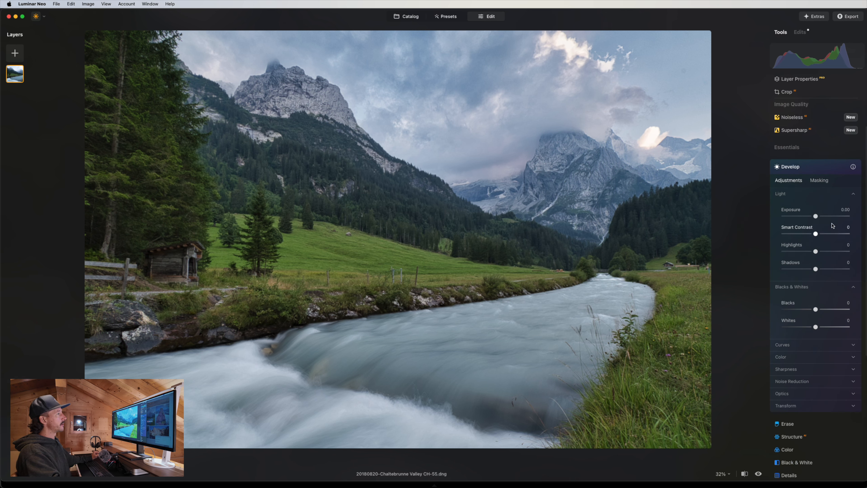
left_click_drag(815, 216, 805, 233)
left_click(790, 168)
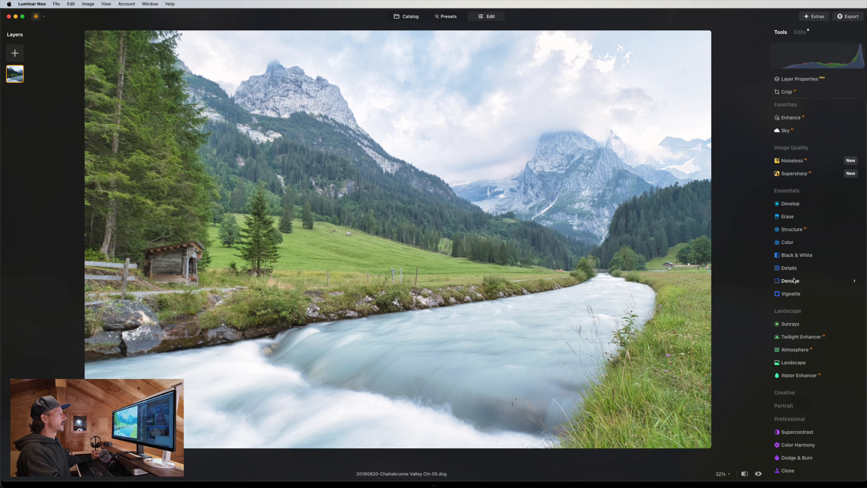
left_click(787, 201)
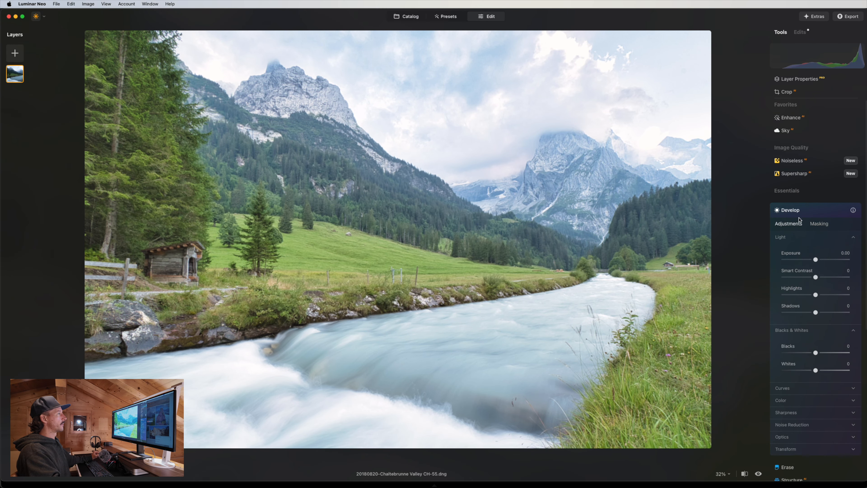
left_click(799, 211)
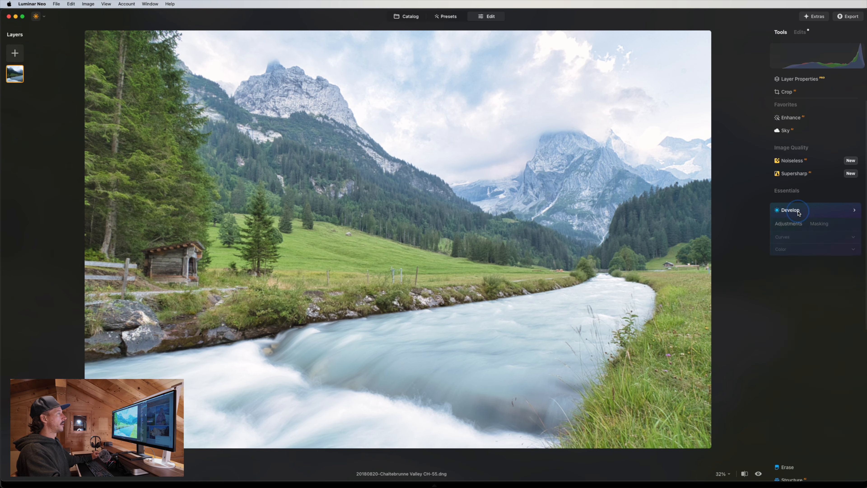
View the RAW Develop settings among the applied edits and reset the separate non-RAW Develop edit.
left_click(802, 32)
left_click(804, 110)
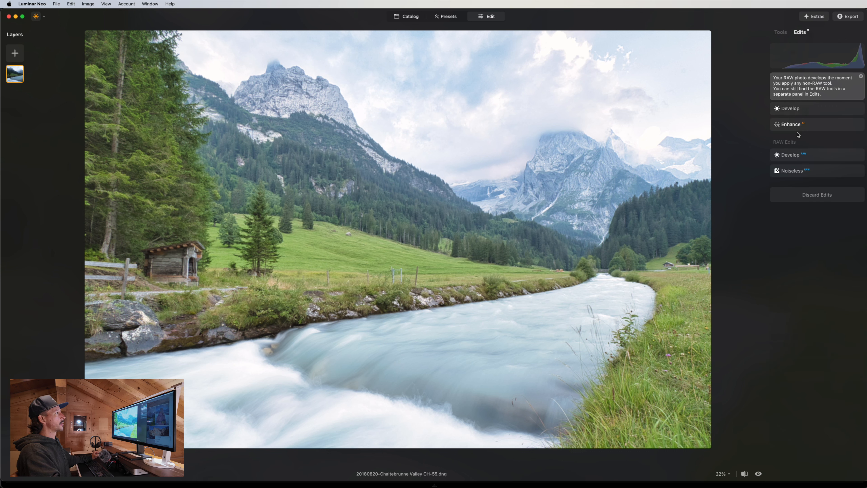
left_click(789, 156)
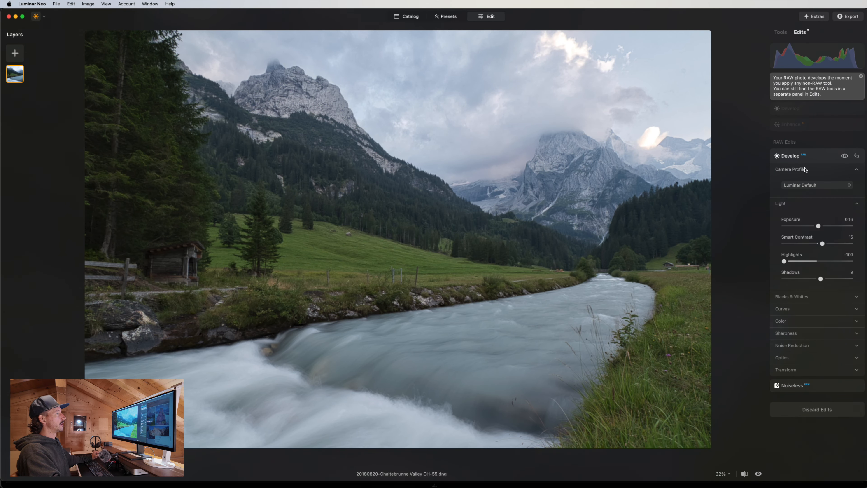
left_click(795, 108)
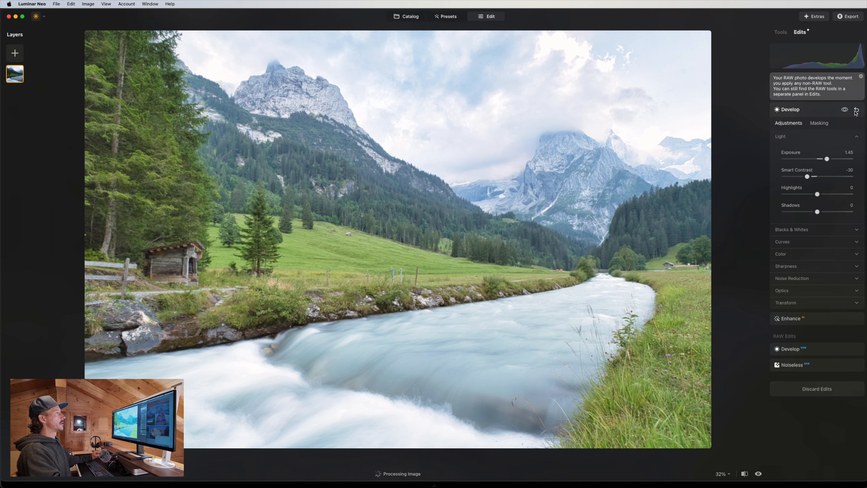
left_click(856, 110)
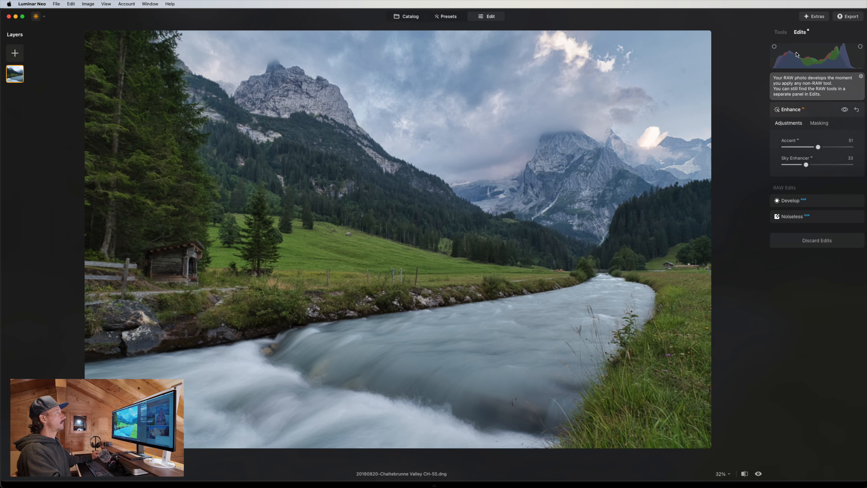
Look over the Erase tool's selection and object removal options and collapse it.
left_click(783, 33)
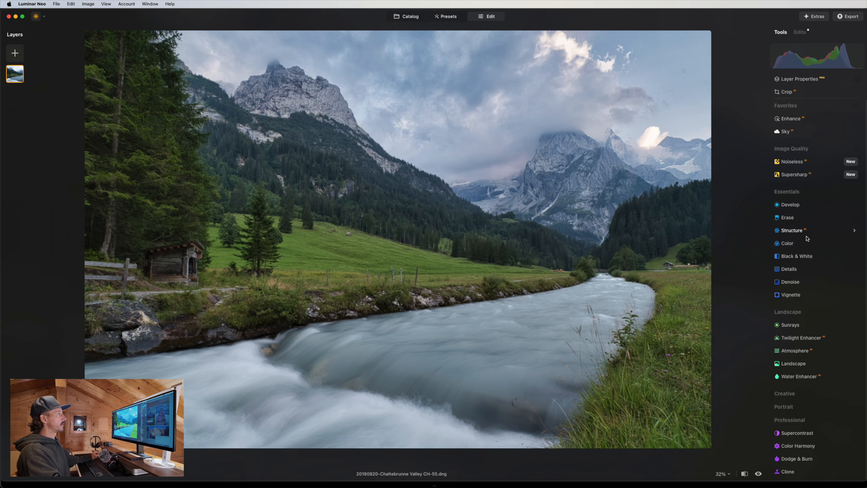
left_click(789, 218)
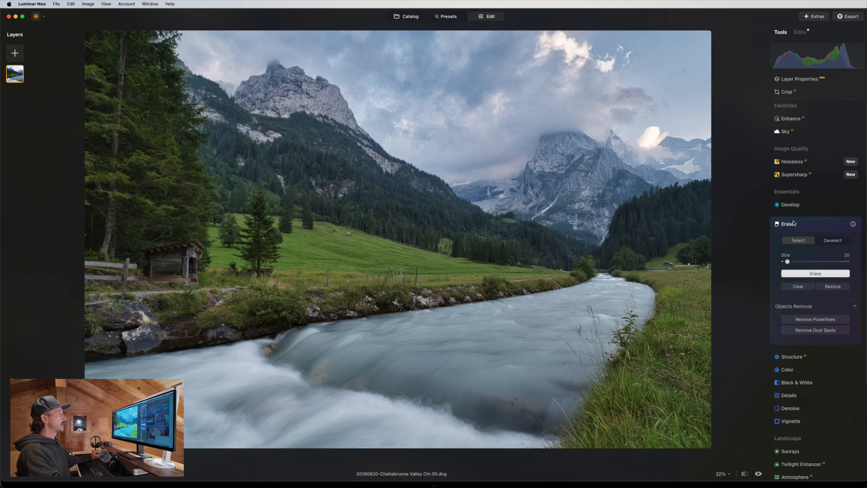
left_click(792, 224)
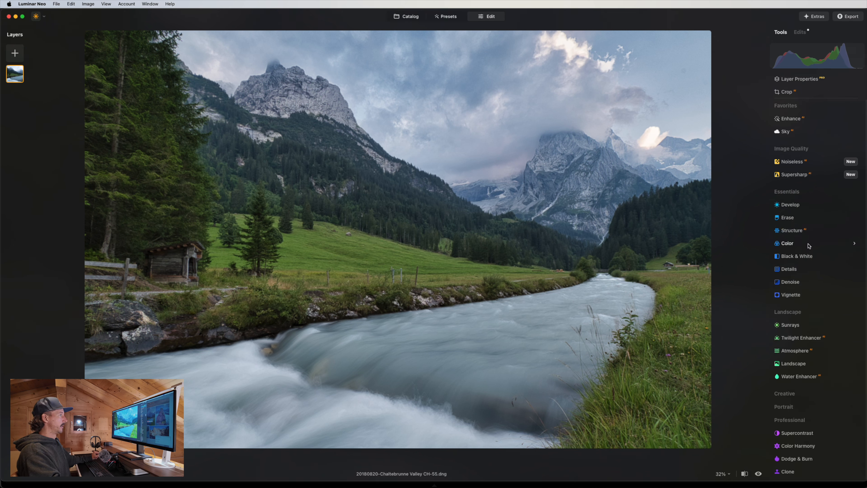
Raise the Structure tool's Amount slightly and collapse the tool.
left_click(799, 232)
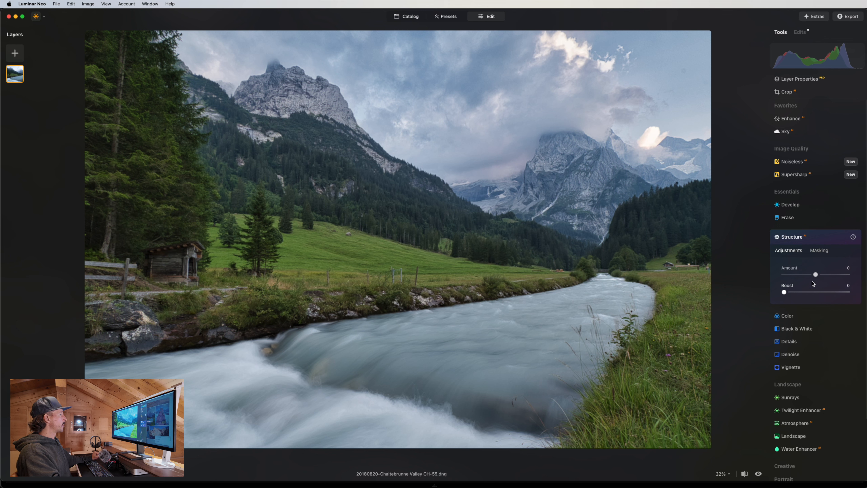
mouse_move(815, 275)
left_mouse_down()
mouse_move(830, 277)
mouse_move(820, 274)
left_mouse_up()
left_click(791, 239)
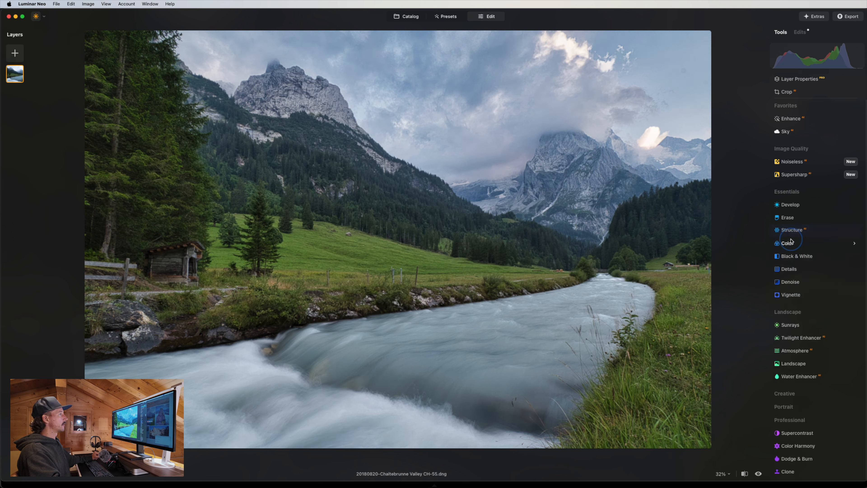
Set Vibrance to 10 in the Color tool and compare the photo with the adjustment switched off and on.
left_click(788, 243)
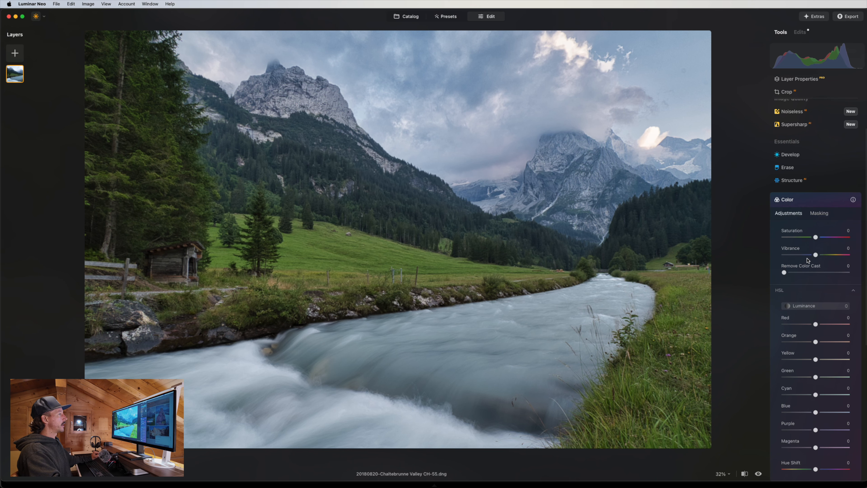
left_click_drag(815, 256, 819, 256)
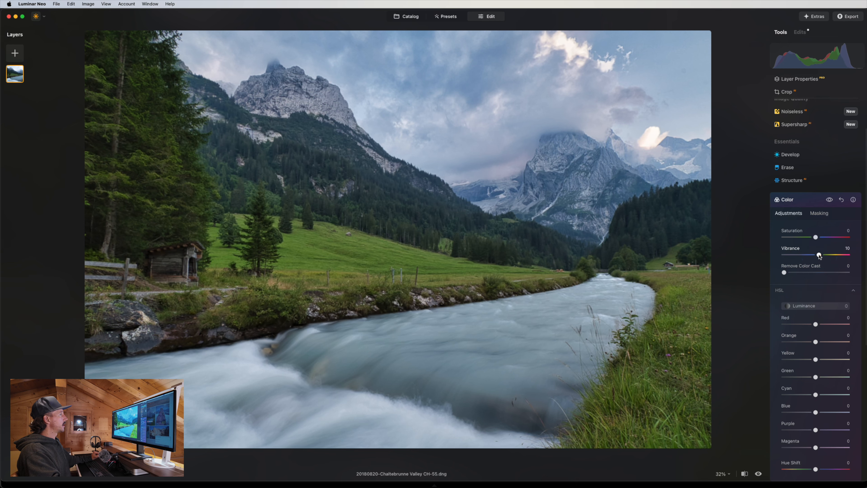
left_click(829, 200)
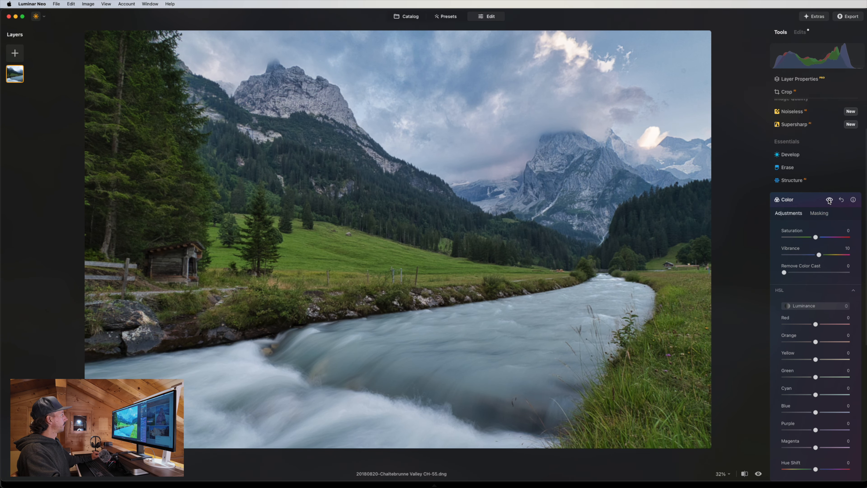
left_click(830, 200)
left_click(830, 200)
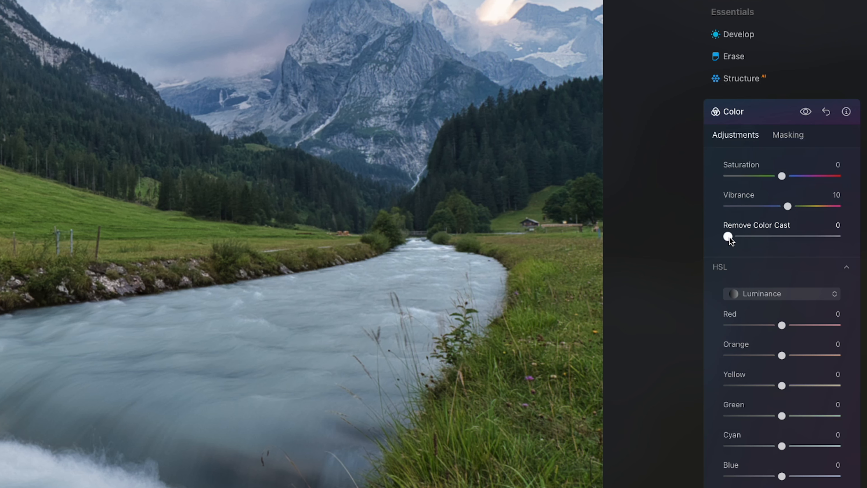
Set Remove Color Cast to 10 in the Color tool and compare the photo with and without the color adjustments.
left_click_drag(728, 234, 753, 235)
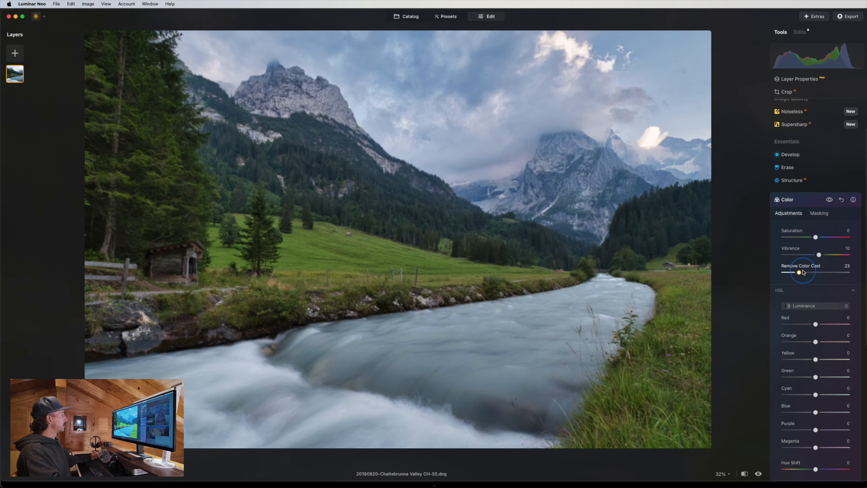
left_click_drag(803, 272, 764, 271)
mouse_move(784, 273)
left_mouse_down()
mouse_move(847, 275)
mouse_move(783, 275)
mouse_move(791, 273)
left_mouse_up()
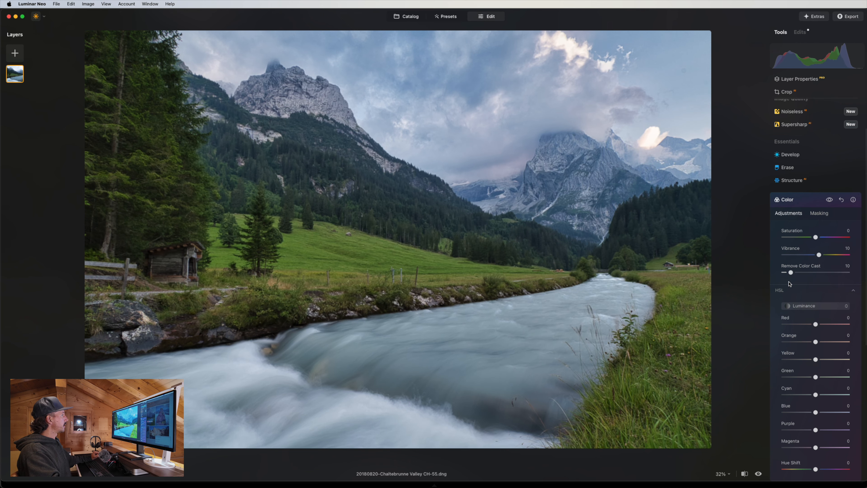
left_click(830, 202)
left_click(830, 202)
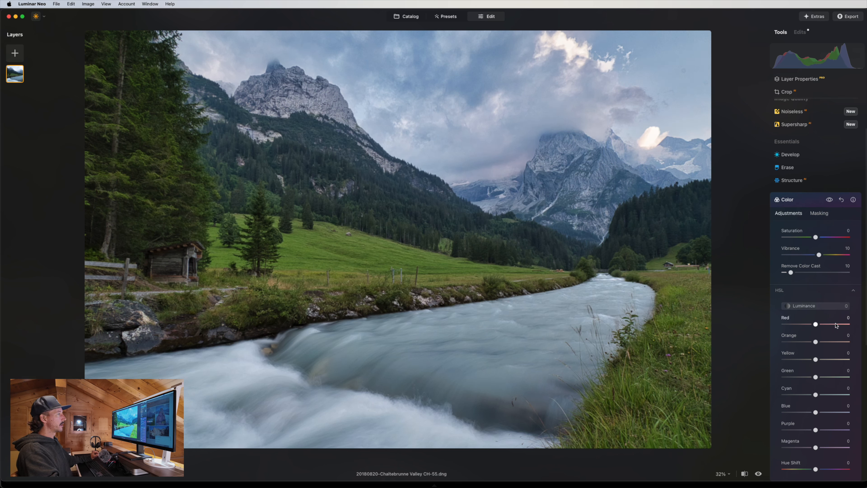
scroll(823, 226, "down", 3)
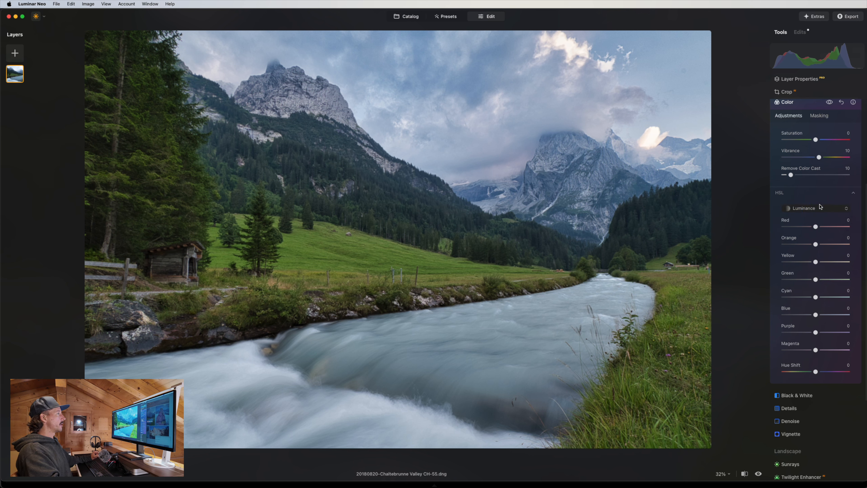
Switch to Lightroom Classic, examine the Color Mixer's hue, saturation and luminance controls, and return to Luminar Neo.
key("super+Tab")
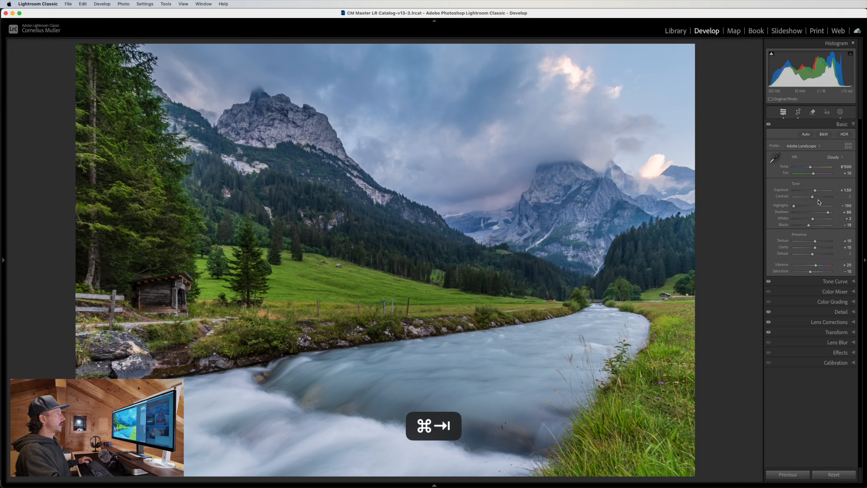
left_click(826, 126)
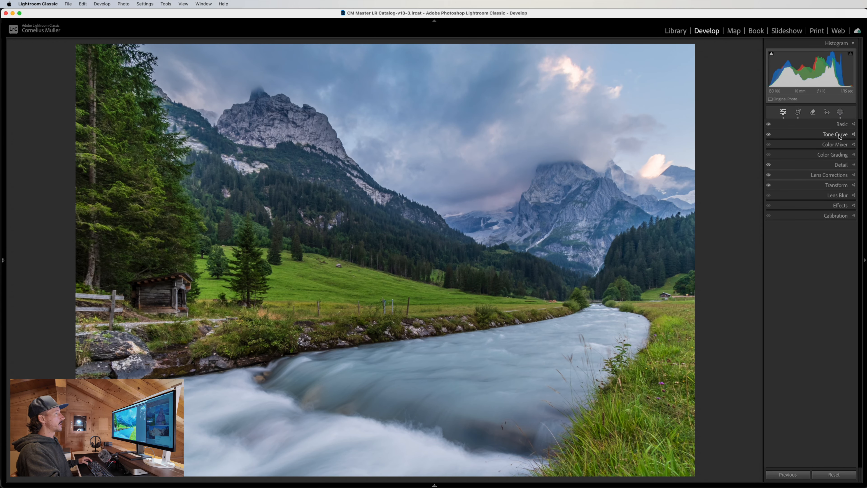
left_click(837, 145)
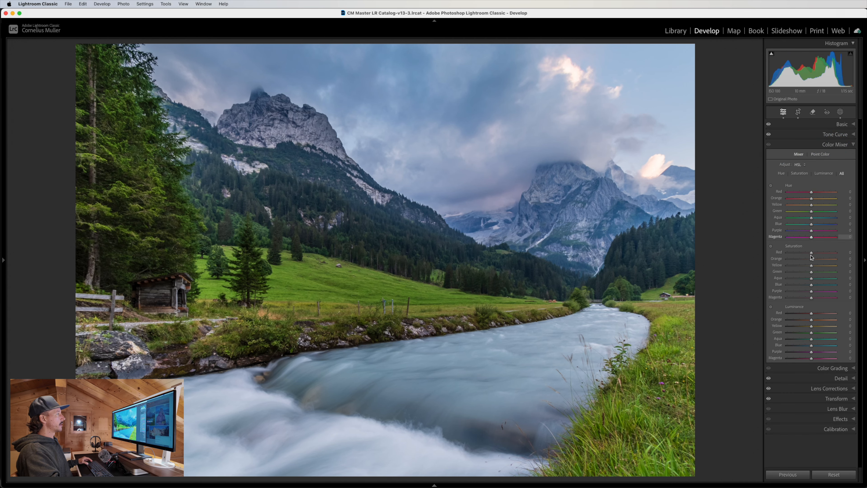
key("super+Tab")
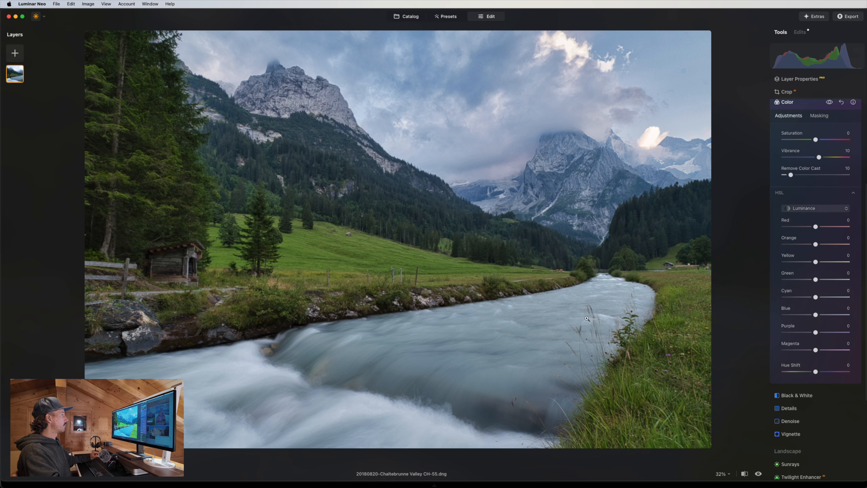
Set the HSL Saturation of Blue to 50 and compare the photo with the Color tool switched off and on.
left_click(818, 211)
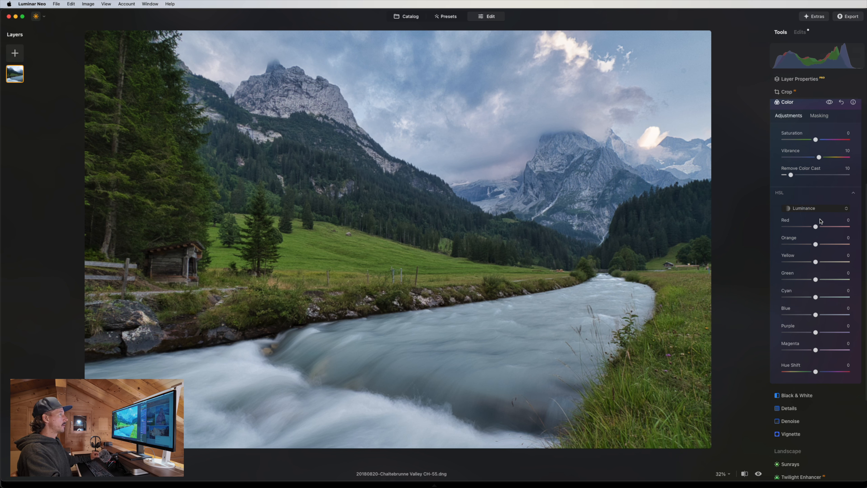
left_click(819, 225)
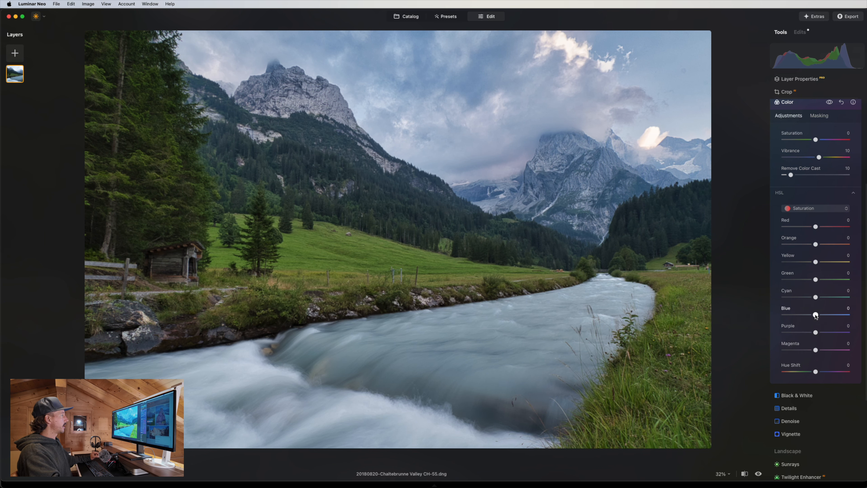
left_click_drag(815, 315, 830, 317)
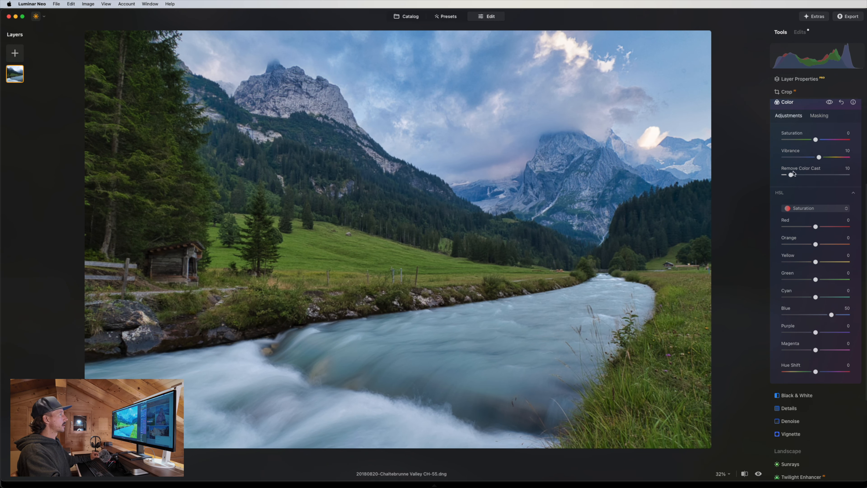
left_click(829, 102)
left_click(829, 103)
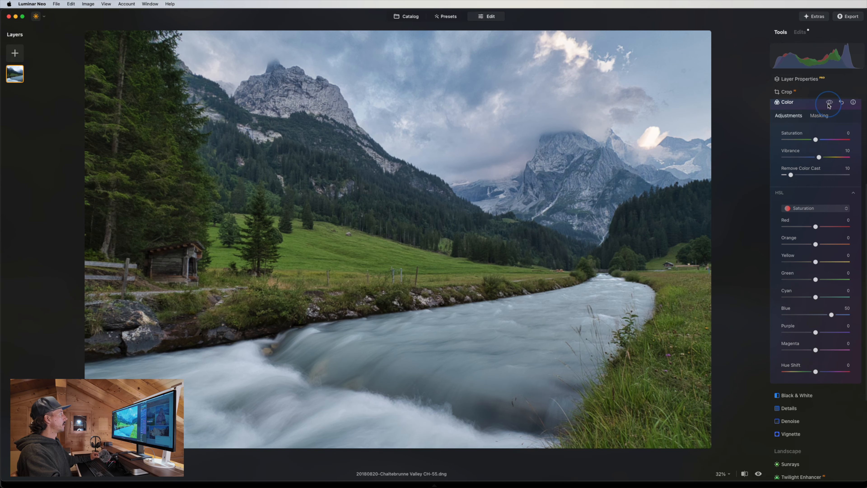
left_click(829, 103)
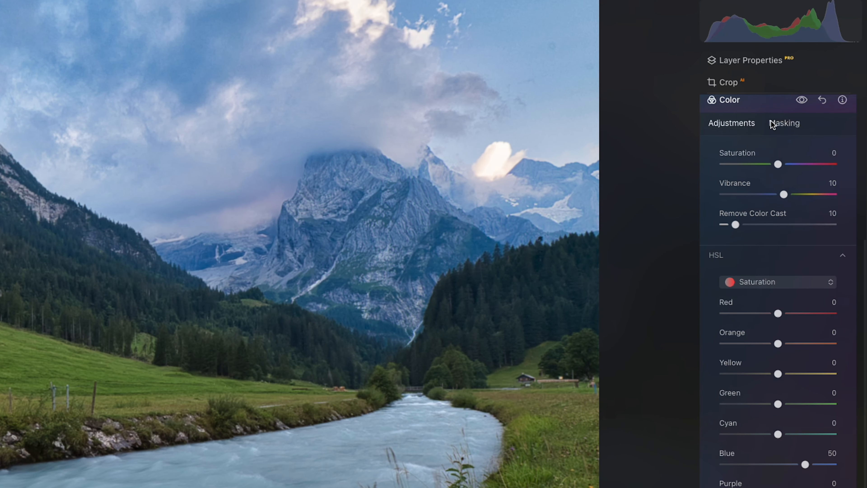
Invert the Color tool's mask and set its painting brush to strength 50.
left_click(772, 123)
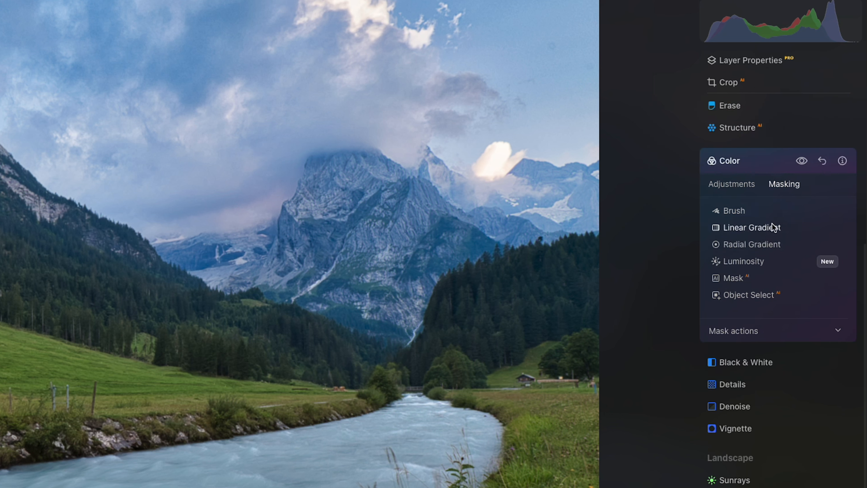
left_click(758, 333)
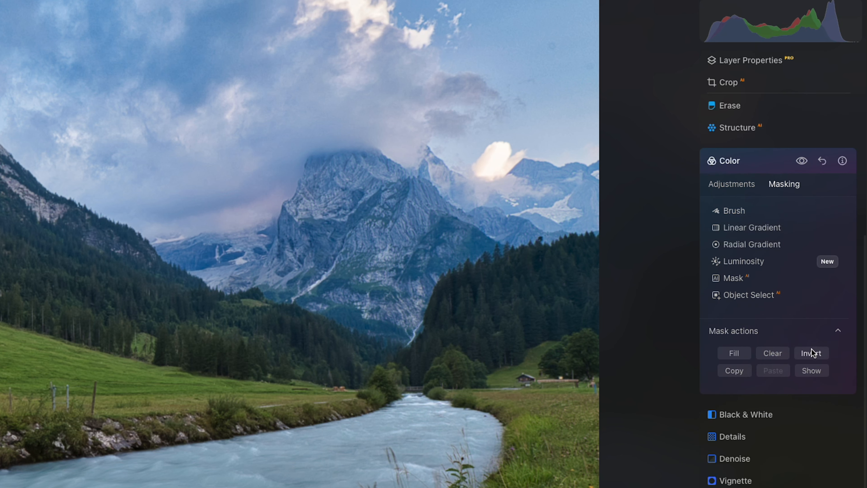
left_click(812, 352)
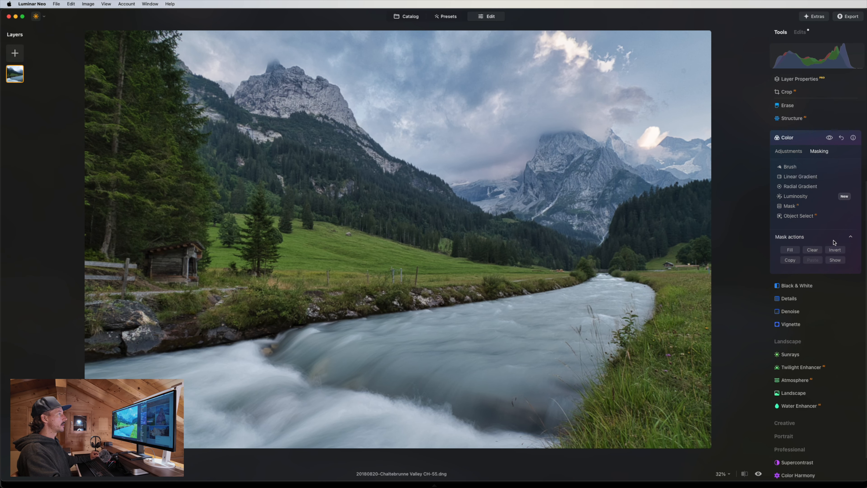
left_click(793, 168)
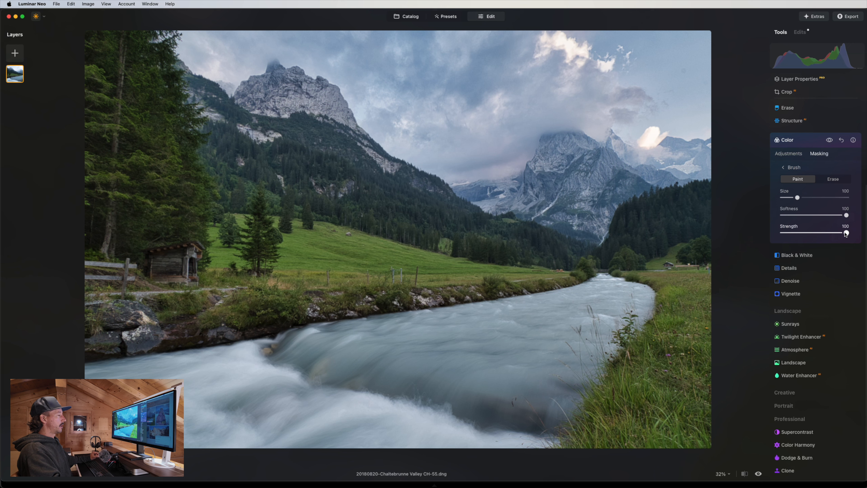
left_click_drag(846, 234, 796, 235)
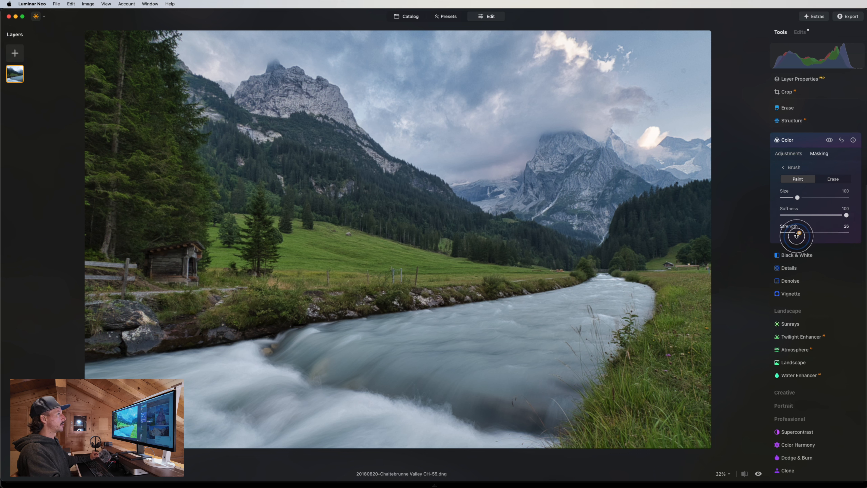
left_click_drag(796, 236, 815, 235)
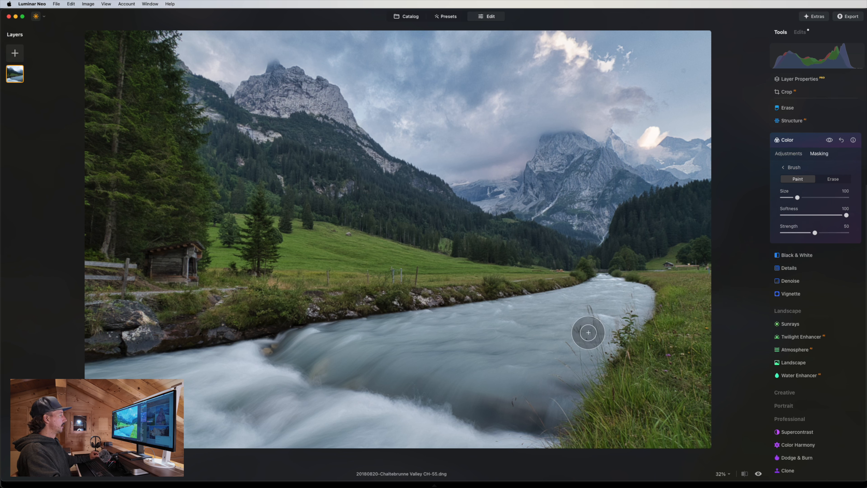
Paint the Color mask over the river from the distant bend to the foreground with soft brushes of about size 196.
key("]")
key("]")
key("]")
key("]")
key("]")
key("]")
key("]")
key("]")
key("]")
key("]")
key("]")
key("]")
key("]")
key("]")
key("]")
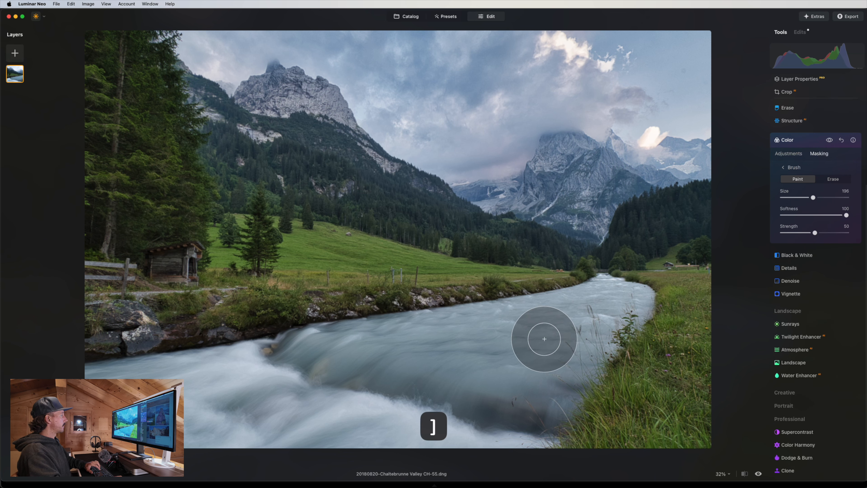
key("[")
key("[")
key("[")
key("[")
key("[")
key("[")
key("[")
key("[")
key("[")
key("[")
key("[")
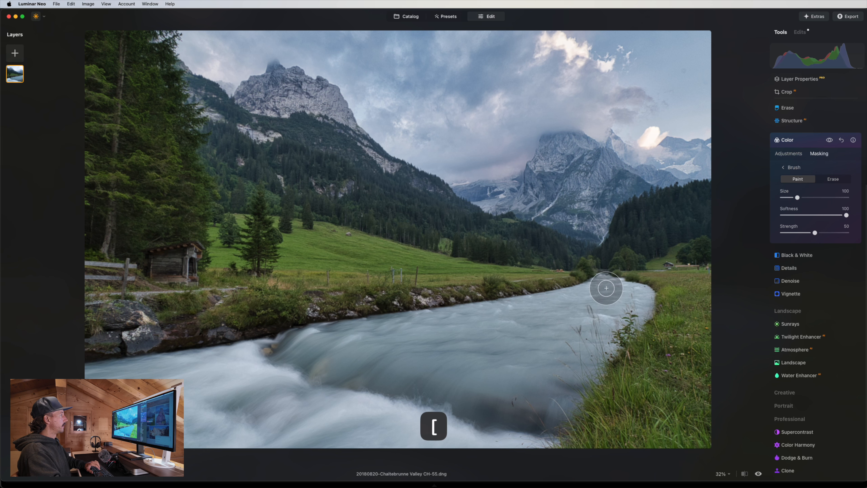
key("]")
key("]")
key("]")
key("]")
mouse_move(605, 289)
left_mouse_down()
mouse_move(562, 325)
mouse_move(587, 299)
mouse_move(270, 369)
left_mouse_up()
key("]")
key("]")
key("]")
key("]")
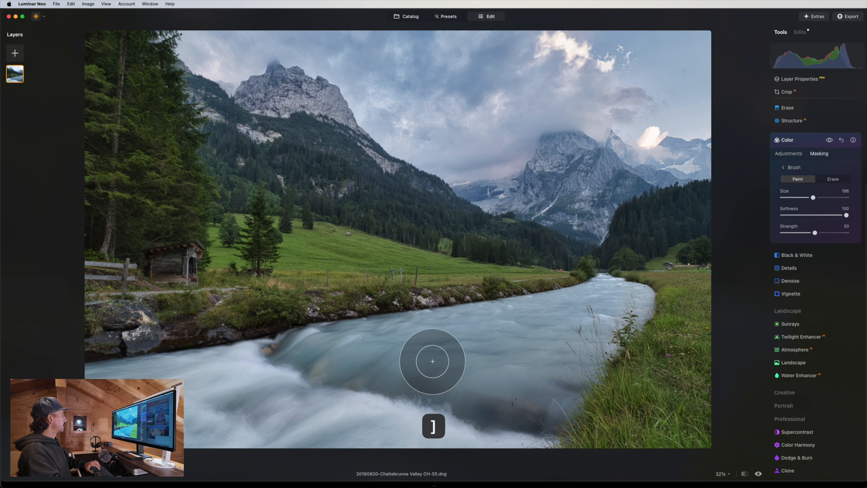
left_click_drag(430, 362, 348, 387)
mouse_move(422, 352)
left_mouse_down()
mouse_move(164, 377)
mouse_move(87, 368)
left_mouse_up()
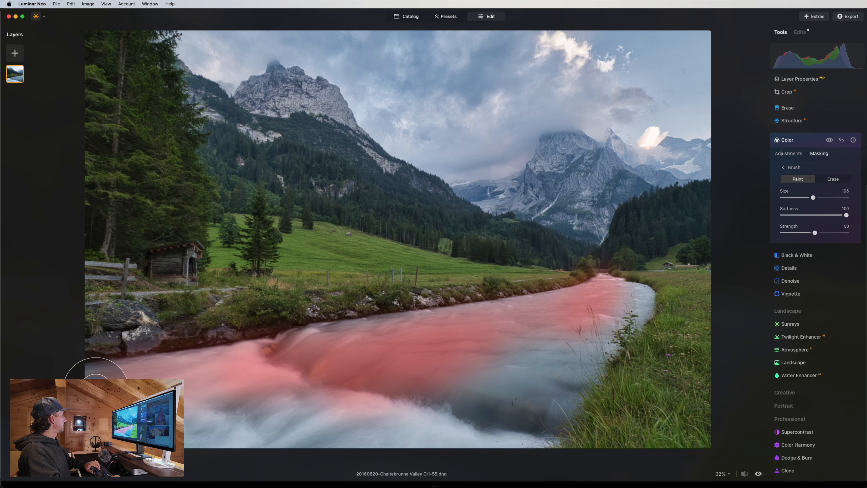
key("]")
key("]")
key("]")
key("]")
mouse_move(131, 409)
left_mouse_down()
mouse_move(287, 372)
mouse_move(184, 409)
mouse_move(164, 406)
mouse_move(465, 410)
mouse_move(551, 387)
mouse_move(513, 368)
mouse_move(565, 344)
left_mouse_up()
Extend the Color mask along the river's edges and the bend by the grassy bank with smaller brushes, down to size 76.
key("[")
key("[")
key("[")
key("[")
key("[")
key("[")
key("[")
key("[")
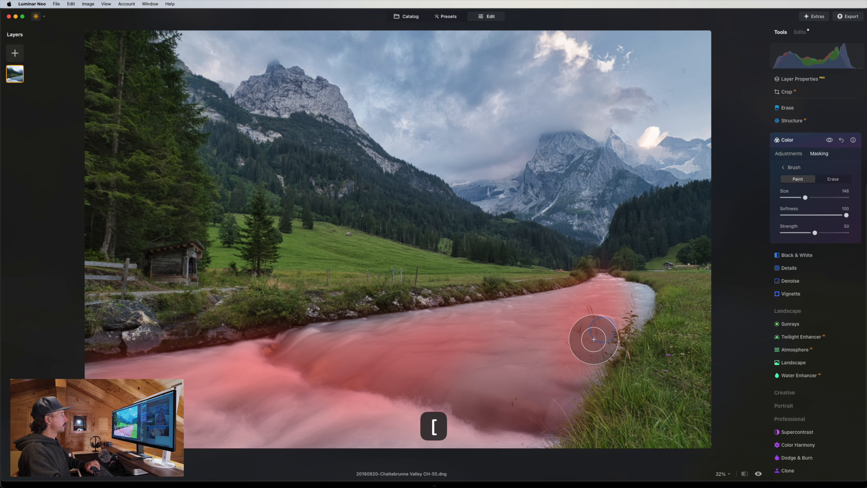
key("[")
key("[")
key("[")
key("[")
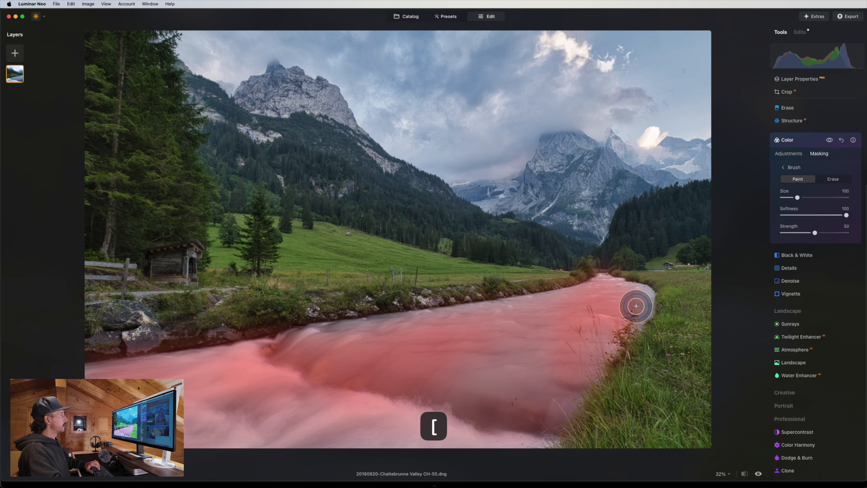
key("[")
key("[")
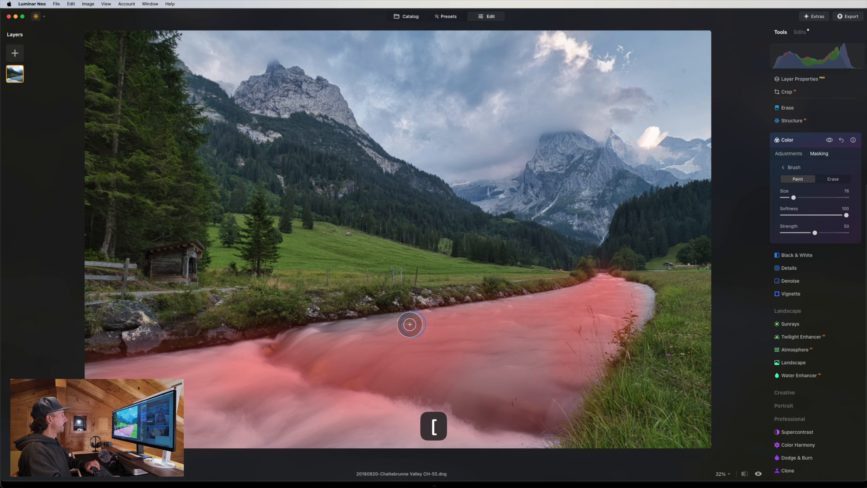
key("bracketright")
key("bracketright")
key("bracketright")
key("bracketright")
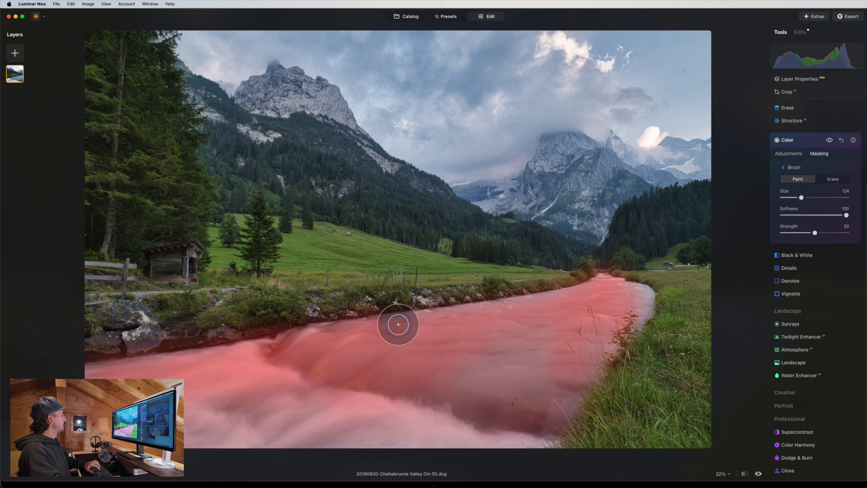
key("bracketleft")
key("bracketleft")
key("bracketleft")
key("bracketleft")
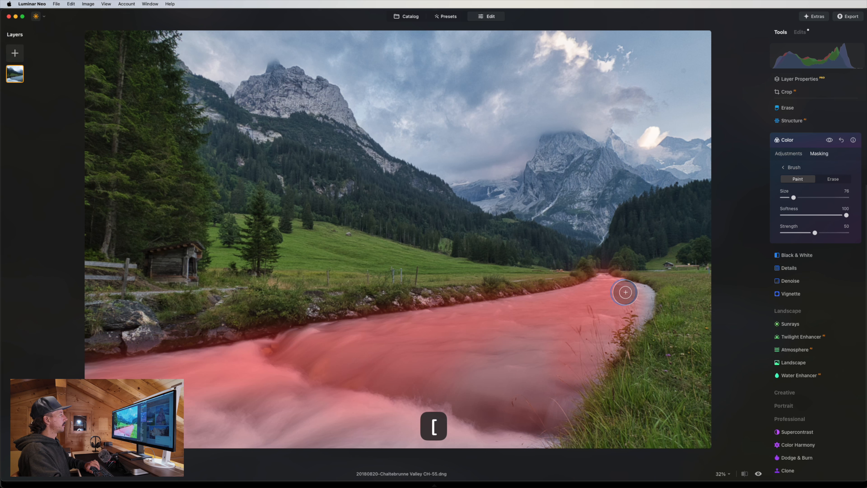
left_click_drag(636, 293, 640, 308)
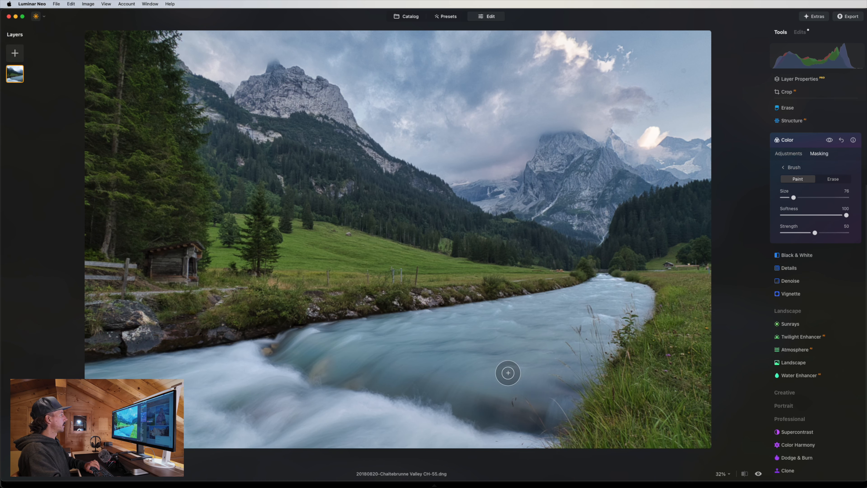
Paint a second mask pass over the middle of the river with a size 148 brush, compare the Color effect, and collapse the tool.
key("bracketright")
key("bracketright")
key("bracketright")
key("bracketright")
key("bracketright")
key("bracketright")
mouse_move(565, 325)
left_mouse_down()
mouse_move(512, 381)
mouse_move(469, 372)
mouse_move(531, 417)
mouse_move(549, 366)
left_mouse_up()
left_click_drag(586, 316, 469, 406)
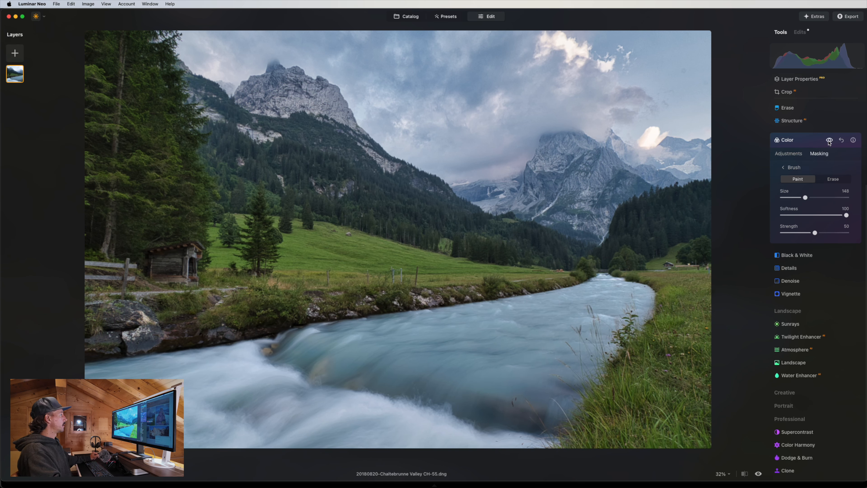
left_click(829, 140)
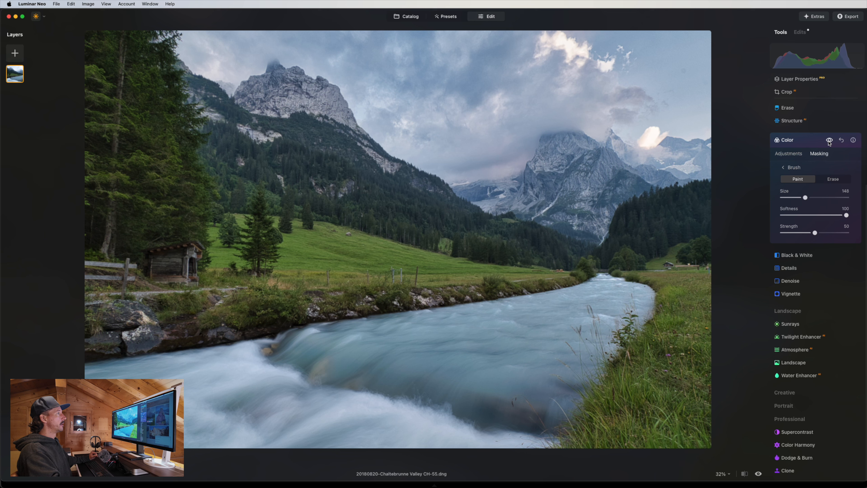
left_click(819, 143)
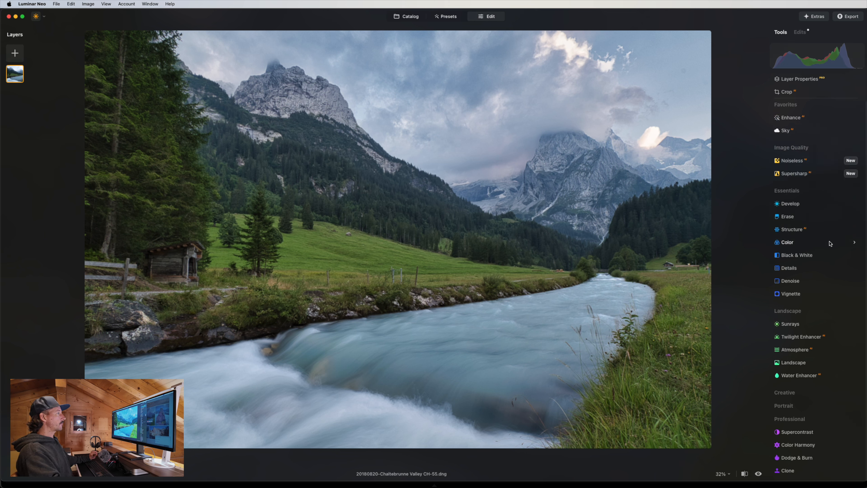
Look over the Details and Vignette tools' settings and collapse both.
left_click(792, 268)
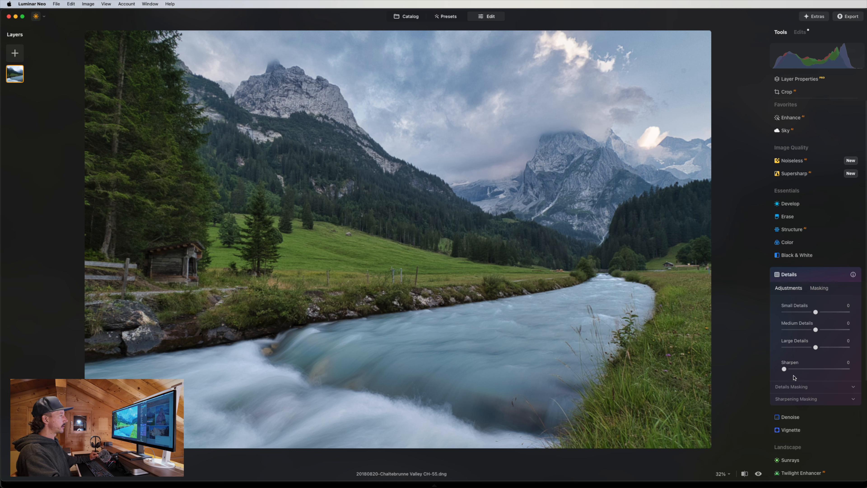
left_click(807, 275)
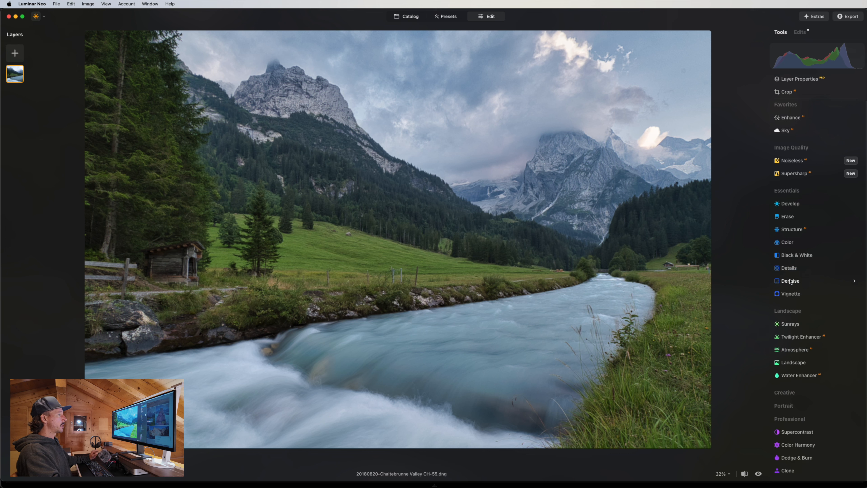
left_click(789, 295)
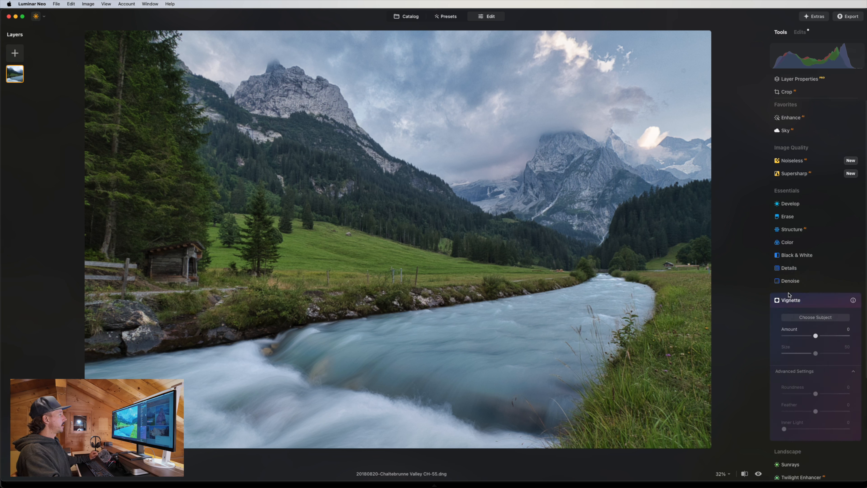
left_click(791, 301)
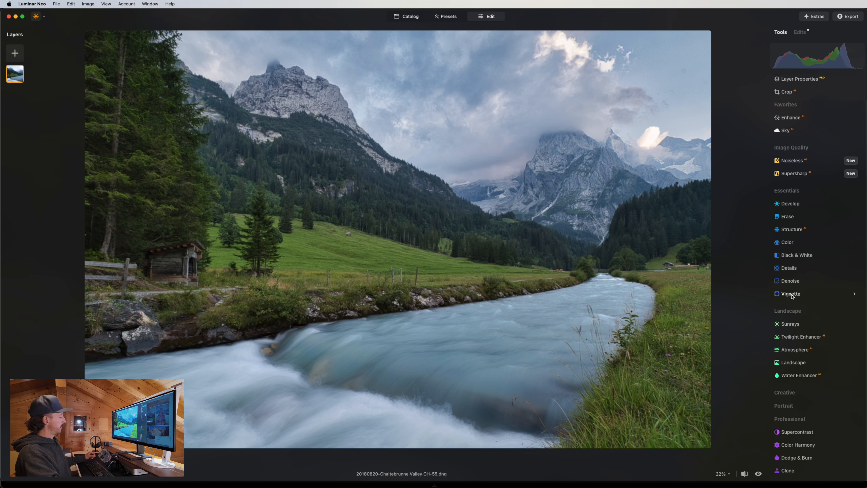
Switch to Lightroom Classic, examine the Color Grading wheels, and return to Luminar Neo.
key("super+Tab")
left_click(822, 145)
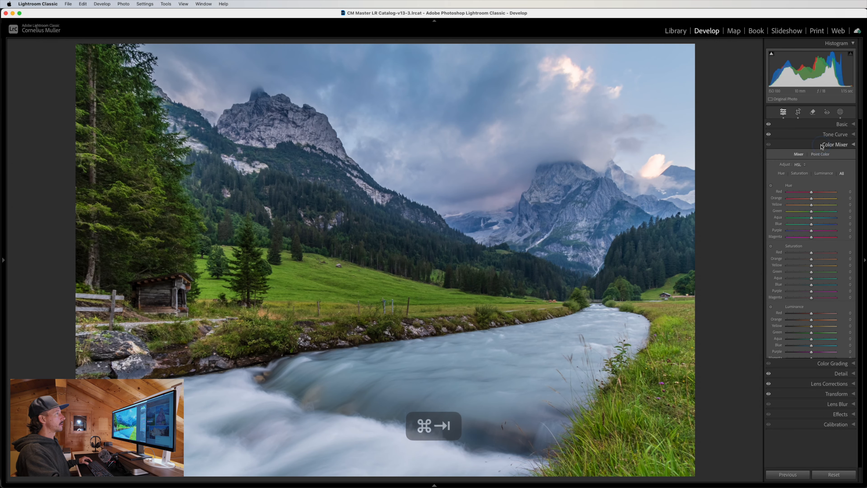
left_click(837, 156)
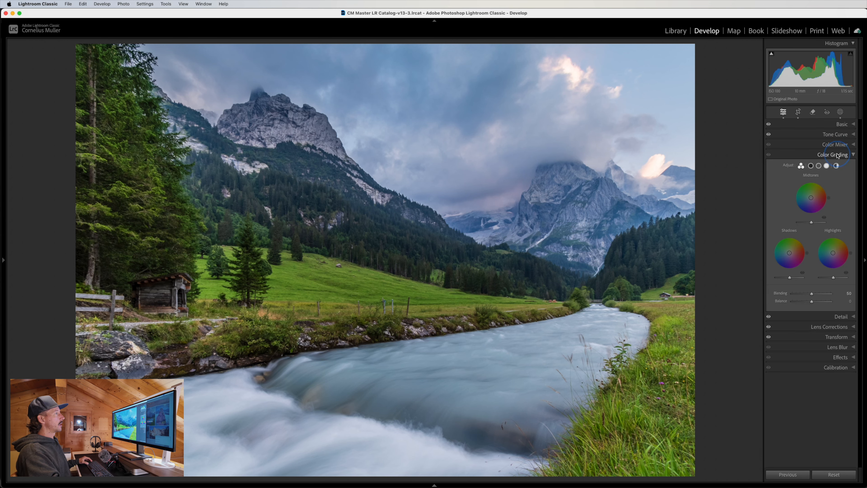
key("super+Tab")
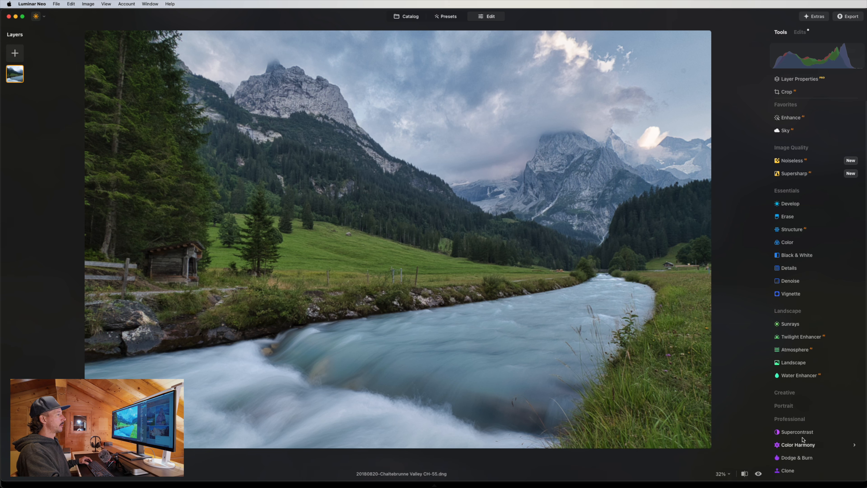
Look over the Color Harmony tool's settings, including Color Balance, and collapse it.
left_click(787, 395)
left_click(787, 395)
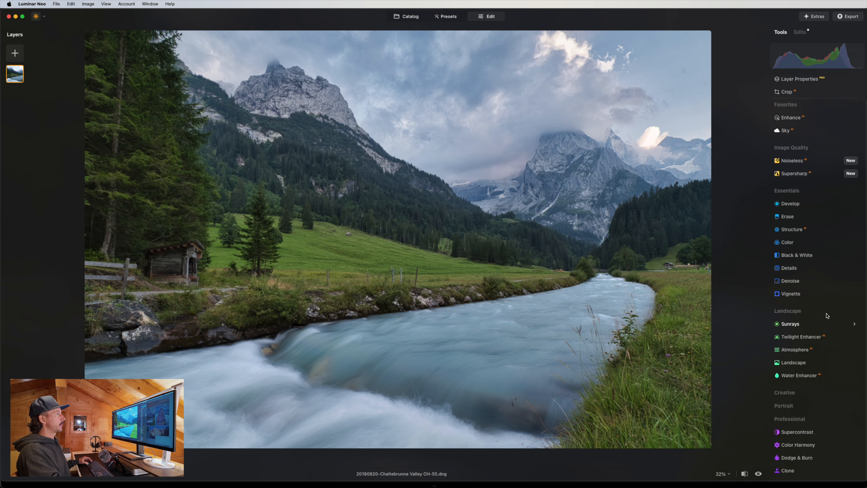
left_click(812, 444)
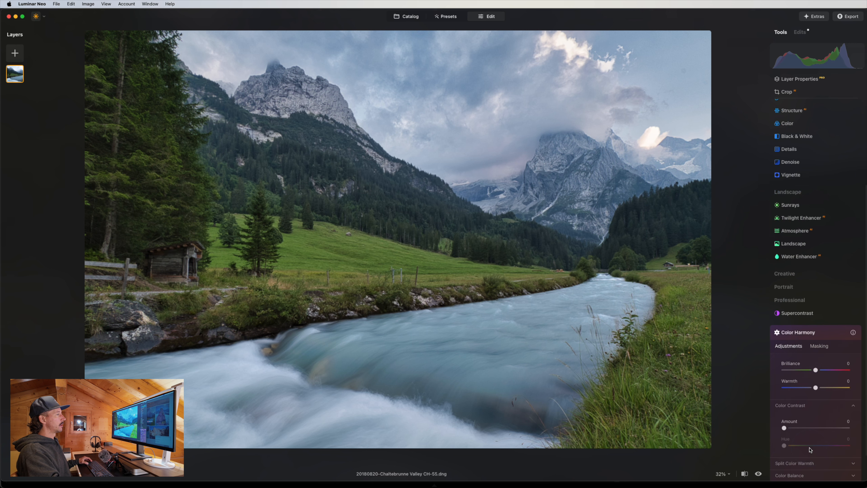
scroll(833, 437, "down", 2)
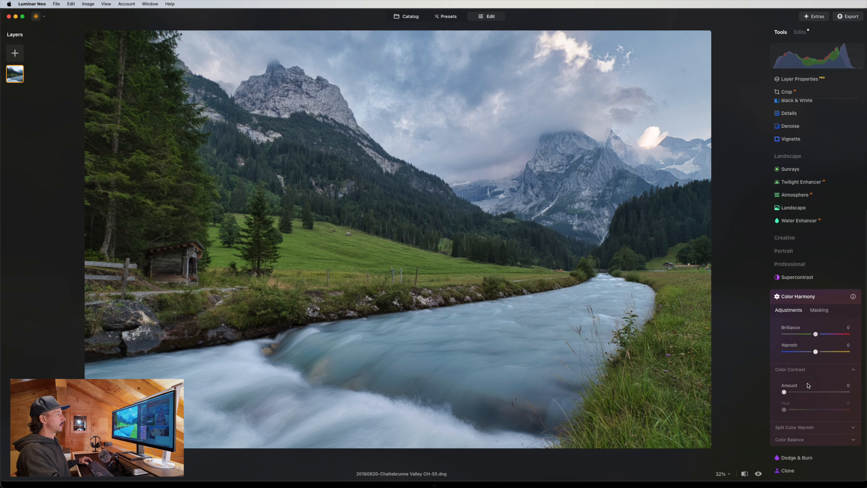
left_click(798, 440)
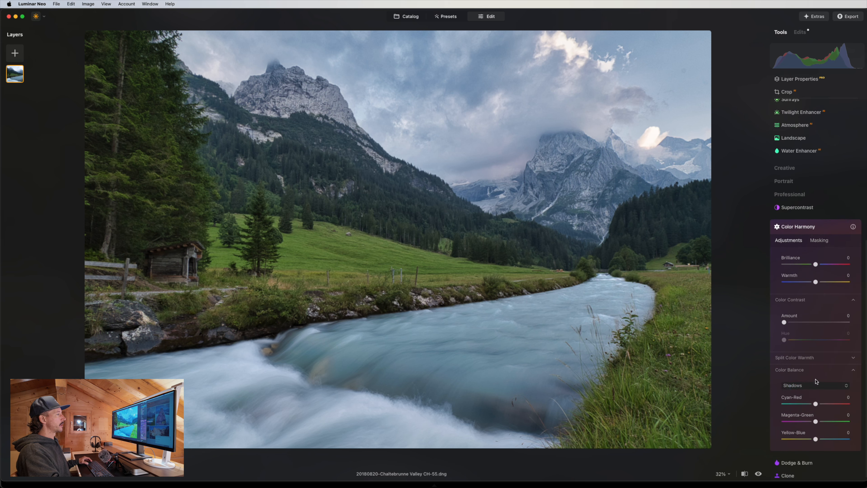
left_click(799, 371)
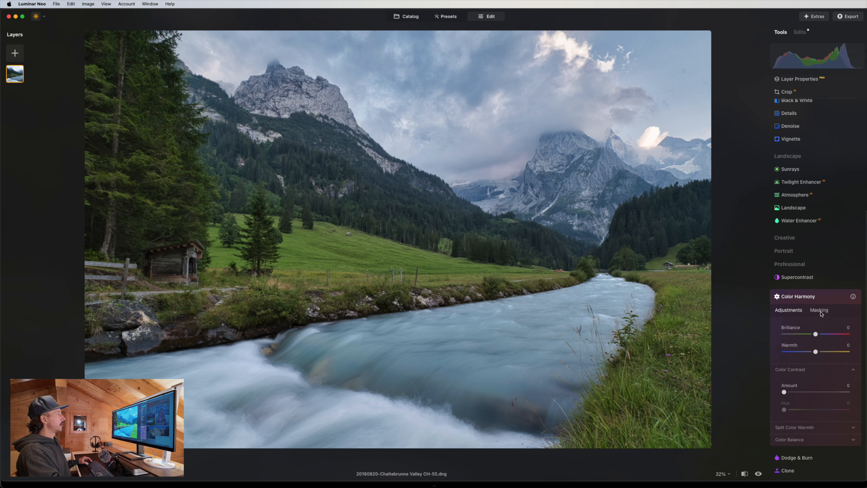
left_click(806, 296)
Switch to Lightroom Classic, examine the Detail, Lens Corrections, Transform and Effects settings, and return to Luminar Neo.
key("super+Tab")
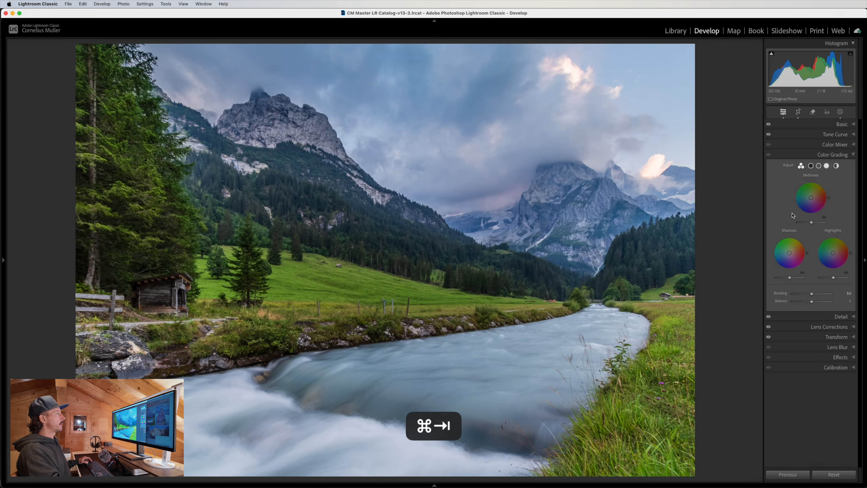
left_click(840, 317)
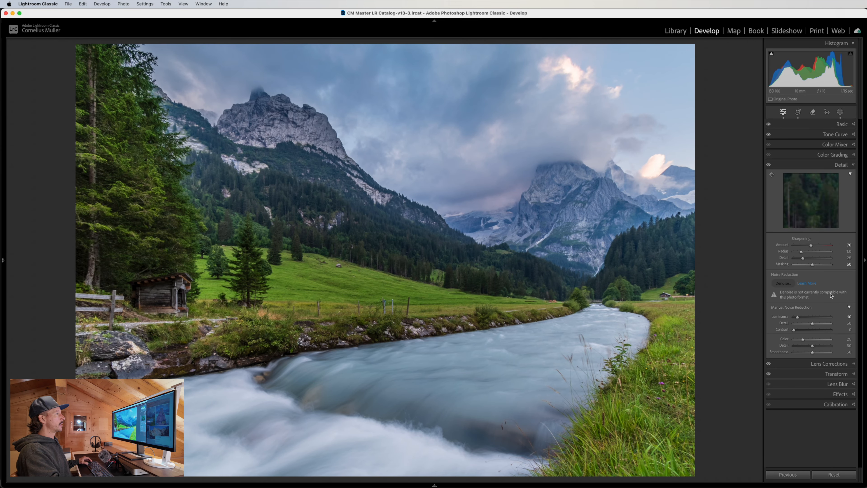
left_click(842, 364)
left_click(841, 298)
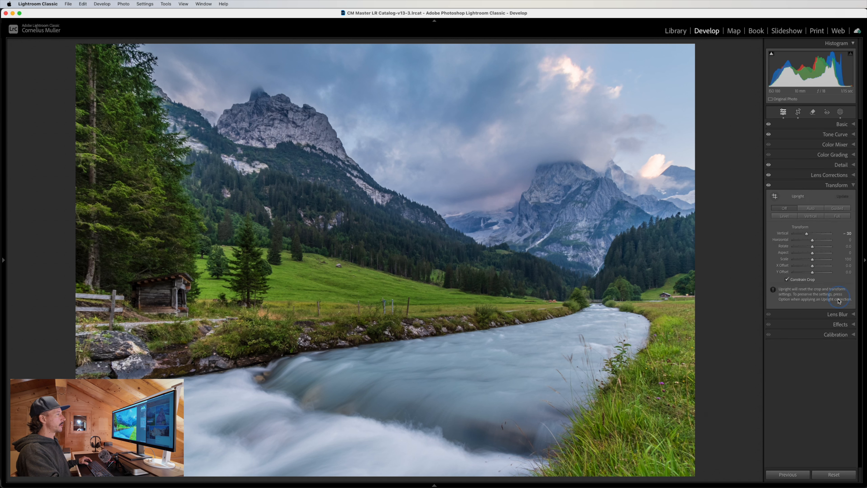
left_click(845, 325)
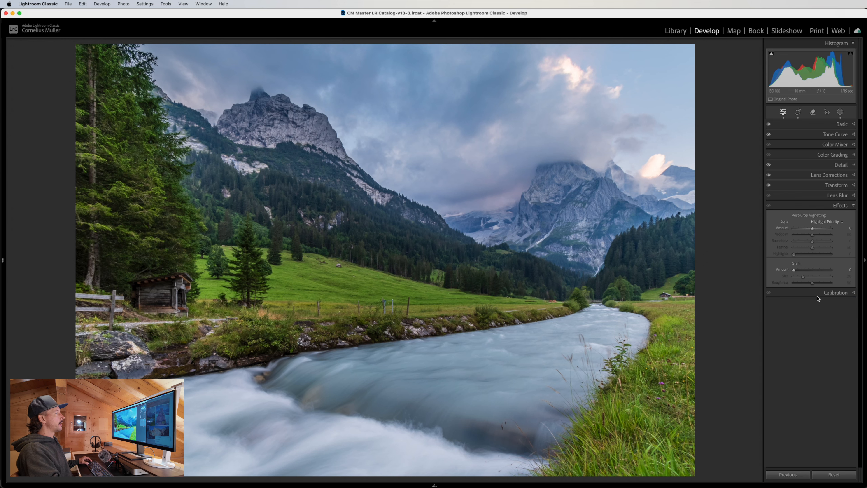
key("super+Tab")
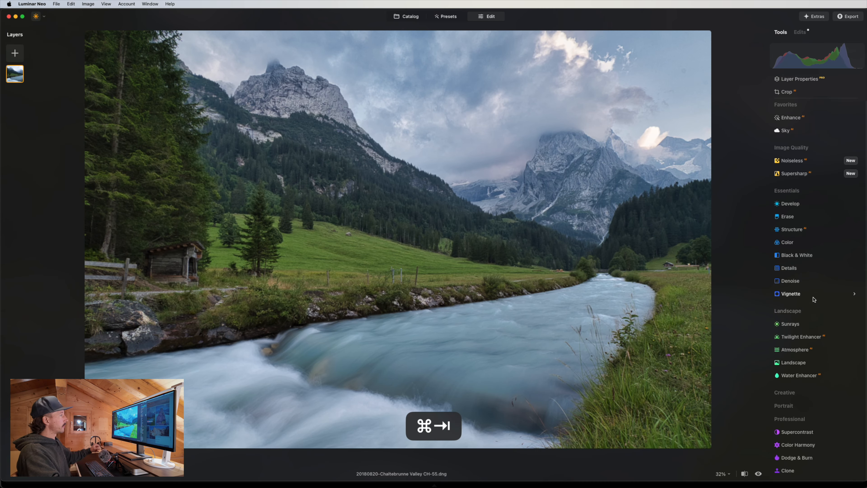
Apply a Vignette with Amount -100, Size 58, Roundness -14 and Feather 47.
left_click(813, 295)
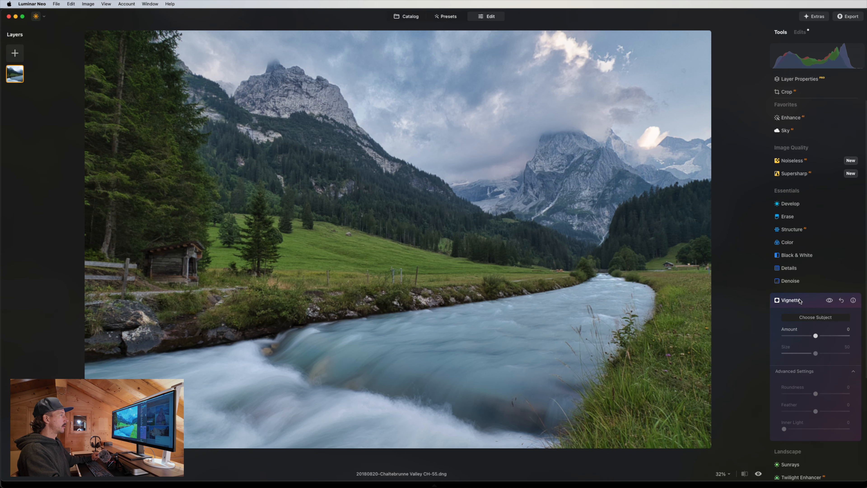
left_click_drag(815, 335, 776, 338)
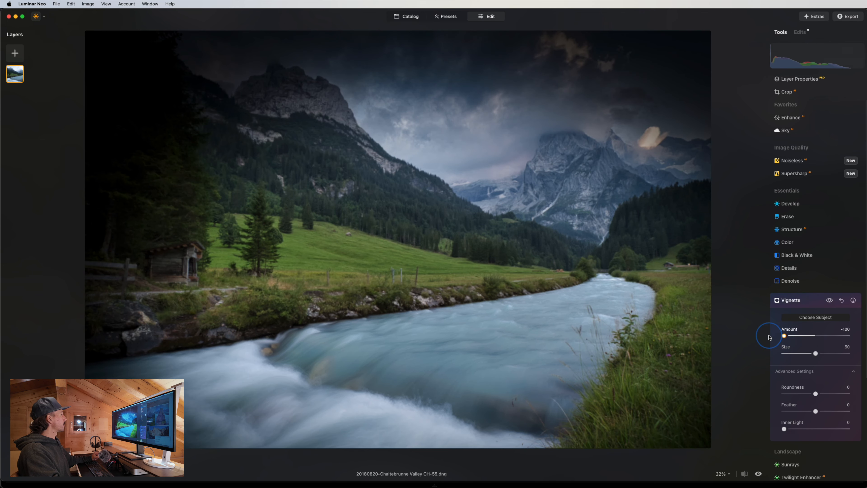
mouse_move(768, 337)
left_mouse_down()
mouse_move(800, 336)
mouse_move(771, 337)
left_mouse_up()
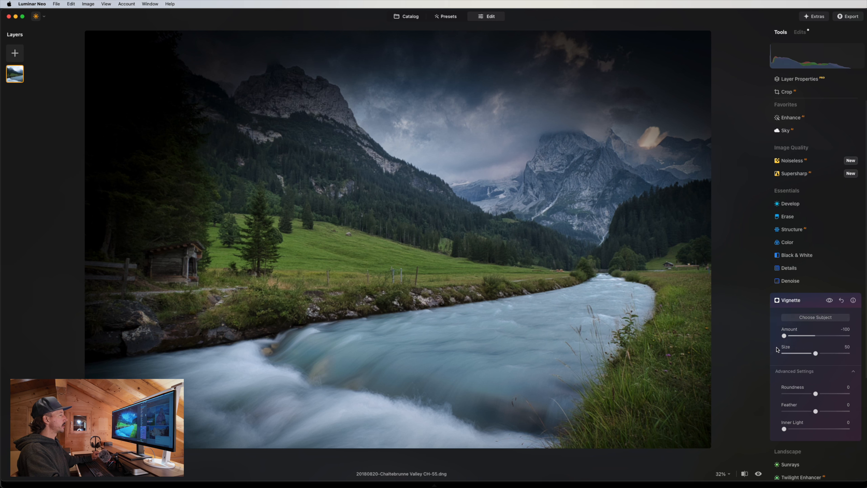
left_click_drag(814, 354, 820, 353)
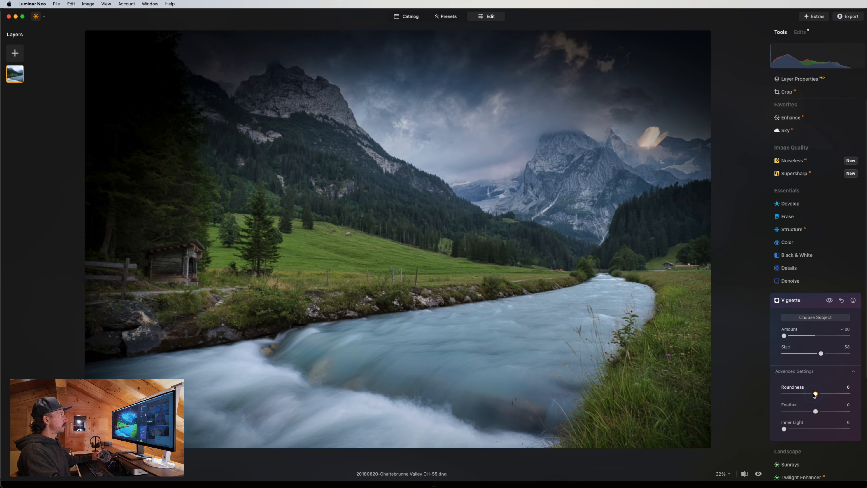
left_click_drag(815, 394, 831, 411)
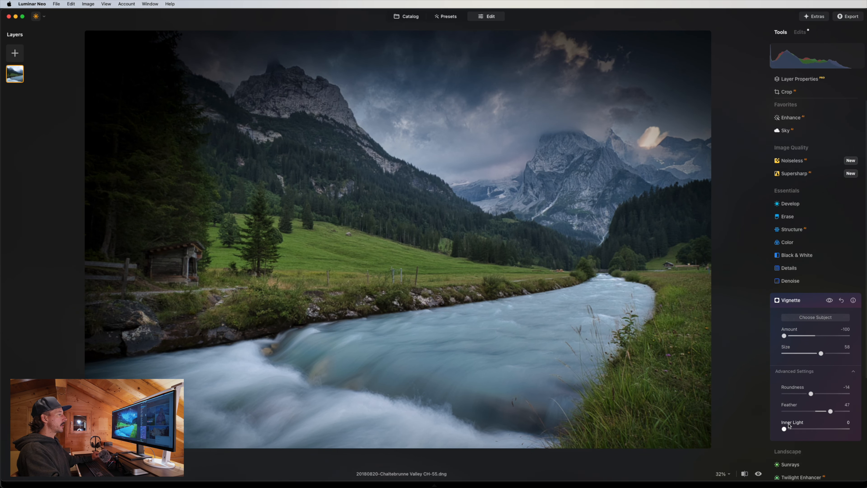
Set the Vignette's Inner Light to 31 and reduce its Amount to -52.
scroll(788, 425, "down", 3)
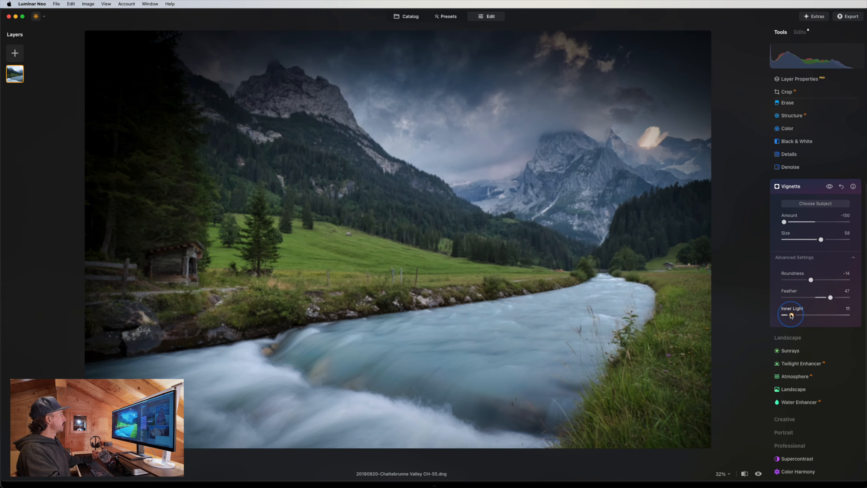
mouse_move(800, 311)
left_mouse_down()
mouse_move(809, 310)
mouse_move(803, 314)
left_mouse_up()
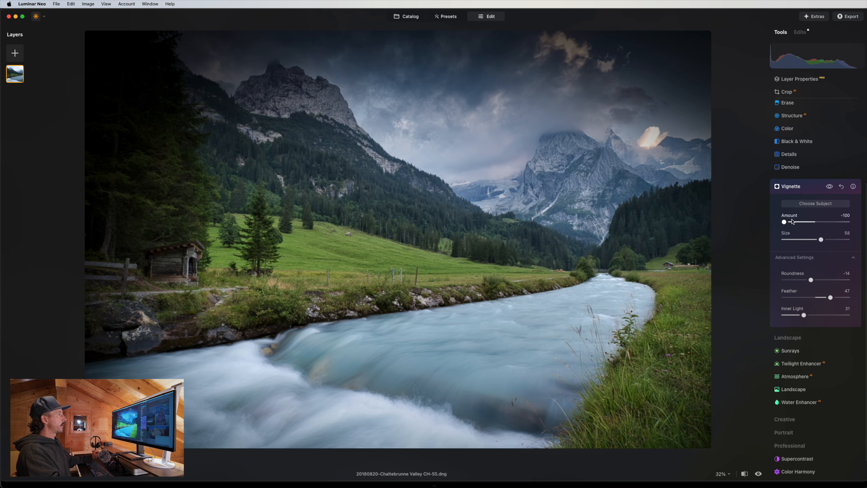
mouse_move(784, 222)
left_mouse_down()
mouse_move(815, 222)
mouse_move(799, 222)
left_mouse_up()
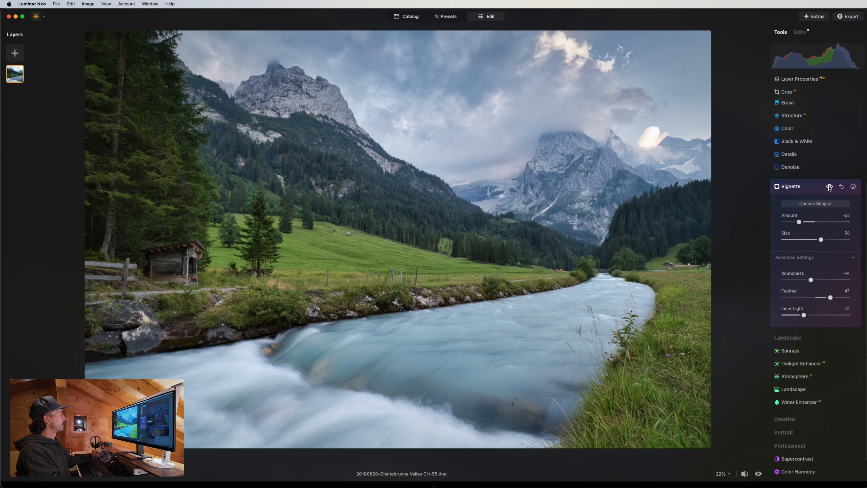
Compare the photo with and without the Vignette, collapse the tool, and glance at the applied edits before returning to the tools.
left_click(830, 187)
left_click(829, 187)
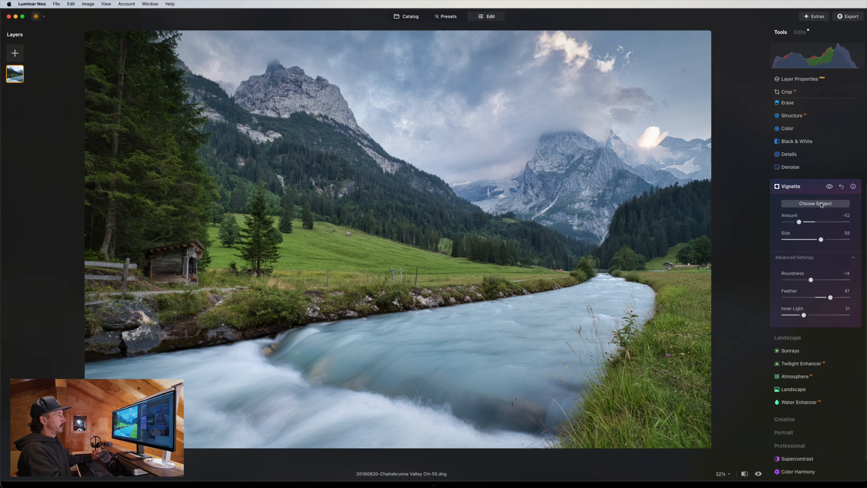
left_click(808, 187)
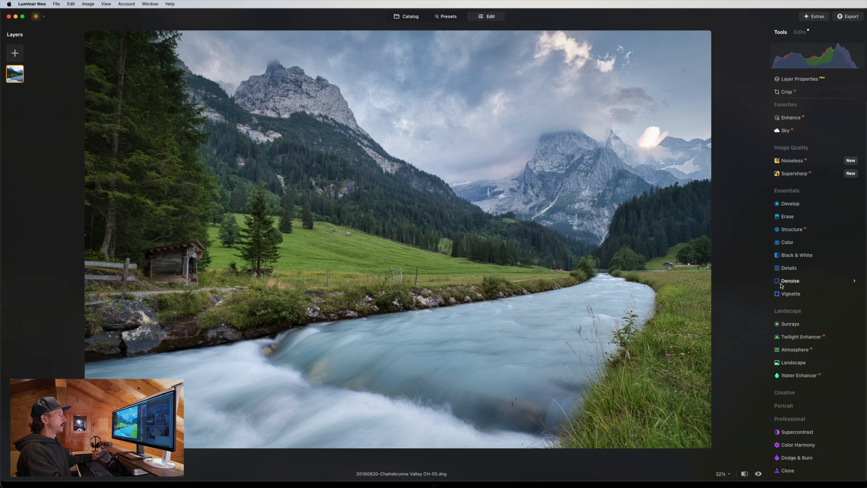
left_click(800, 32)
left_click(781, 33)
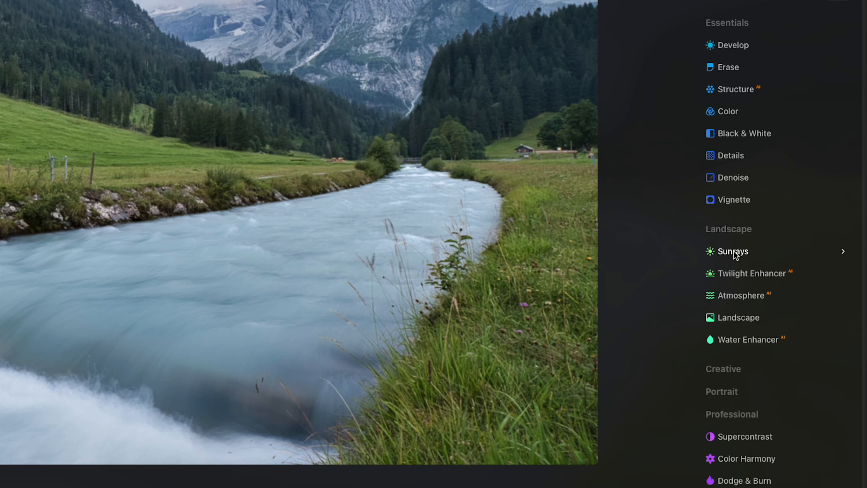
Try Sunrays with an Amount of 6 and place the sun center just outside the photo's upper-right corner.
left_click(734, 251)
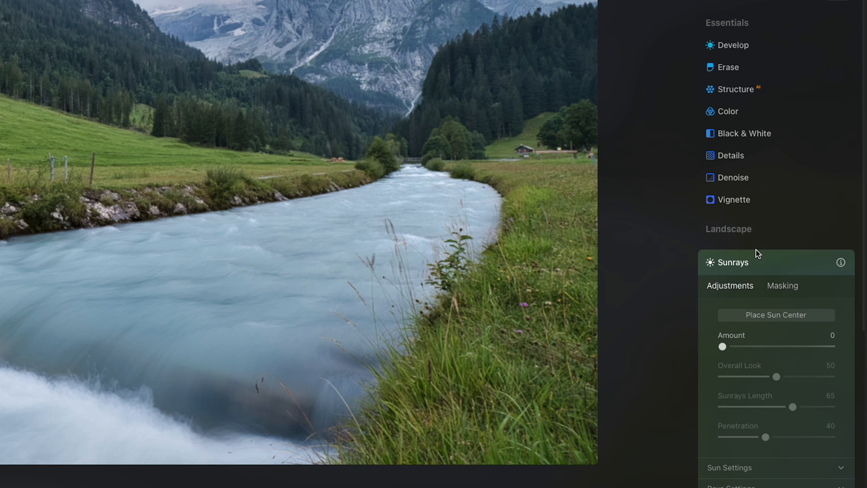
scroll(785, 305, "down", 2)
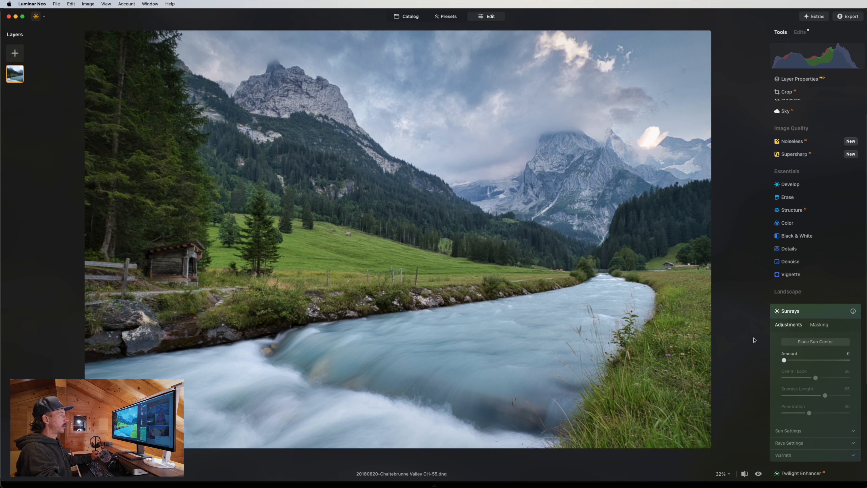
left_click(813, 341)
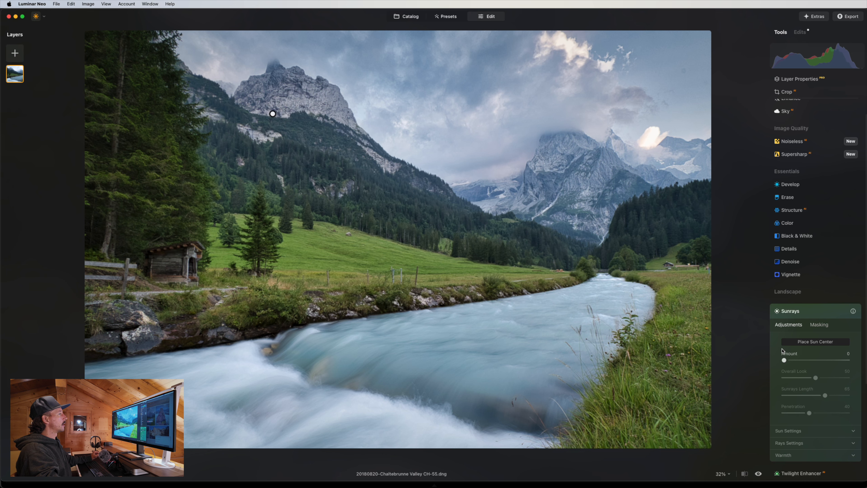
left_click_drag(784, 360, 786, 361)
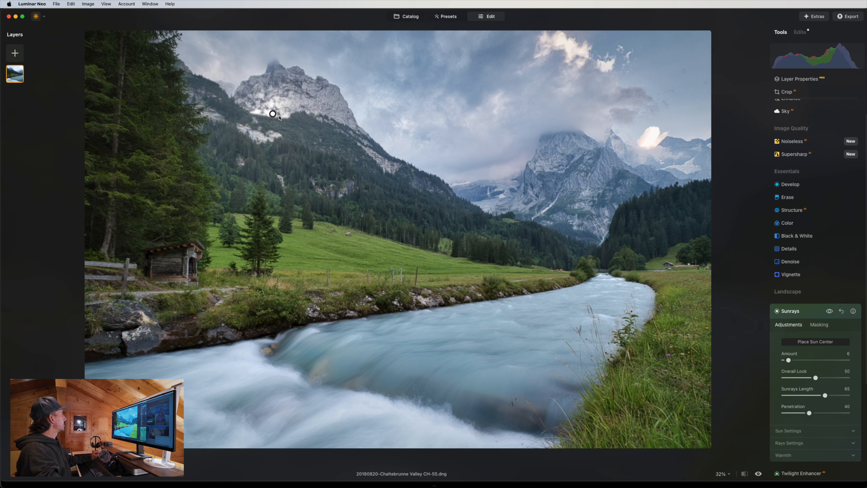
mouse_move(273, 114)
left_mouse_down()
mouse_move(480, 118)
mouse_move(570, 105)
mouse_move(528, 101)
mouse_move(553, 107)
mouse_move(645, 93)
mouse_move(727, 32)
mouse_move(716, 32)
left_mouse_up()
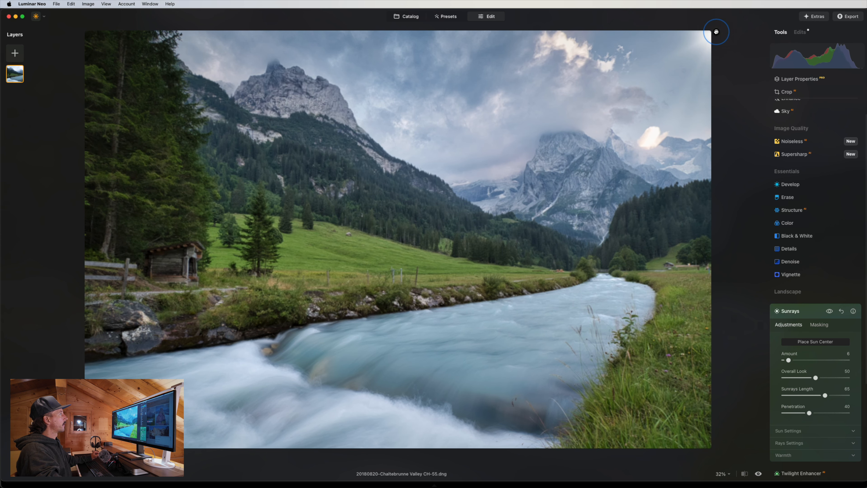
Set the Sunrays Amount to 22, Overall Look to 31, Sunrays Length to 48 and Penetration to 52.
mouse_move(789, 360)
left_mouse_down()
mouse_move(805, 361)
mouse_move(799, 379)
mouse_move(819, 379)
mouse_move(785, 379)
mouse_move(806, 379)
mouse_move(826, 397)
left_mouse_up()
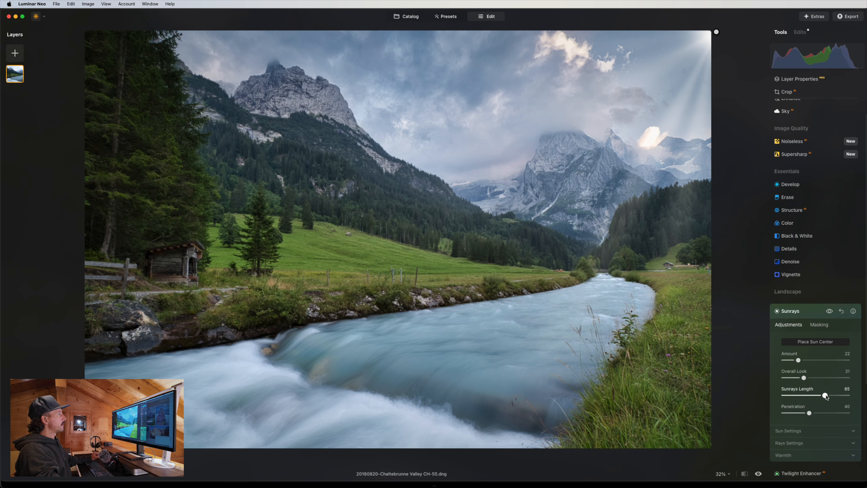
mouse_move(824, 395)
left_mouse_down()
mouse_move(768, 394)
mouse_move(813, 393)
left_mouse_up()
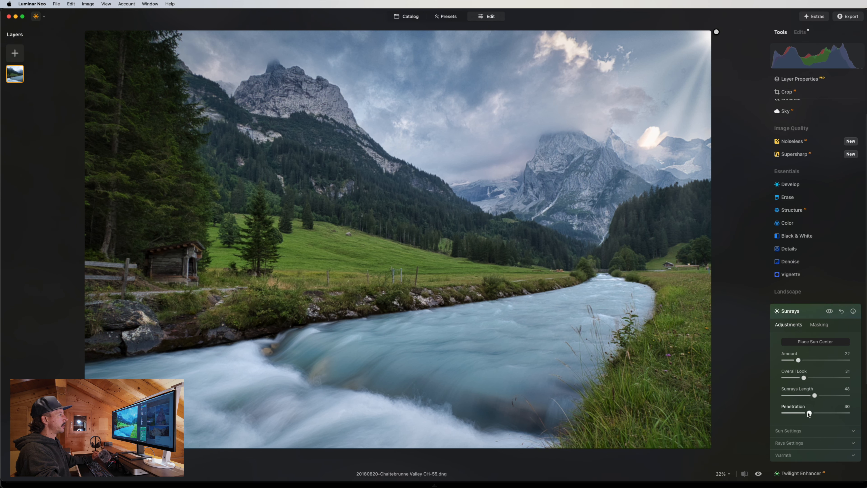
mouse_move(809, 415)
left_mouse_down()
mouse_move(831, 414)
mouse_move(793, 415)
mouse_move(817, 413)
left_mouse_up()
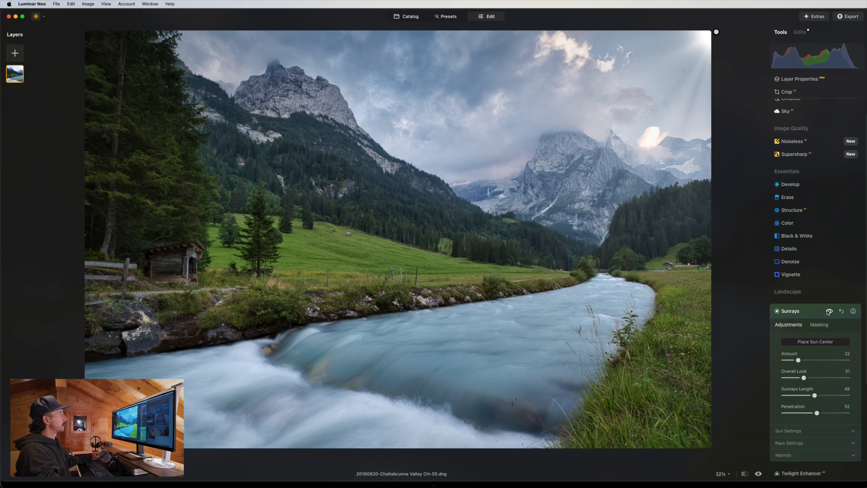
Compare the photo with and without the sunrays, reset the Sunrays adjustments, and collapse the tool.
left_click(828, 311)
left_click(828, 312)
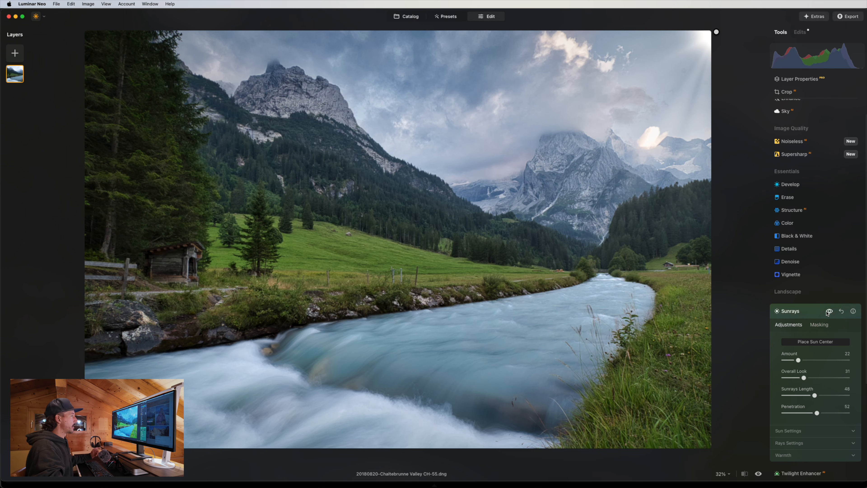
left_click(841, 311)
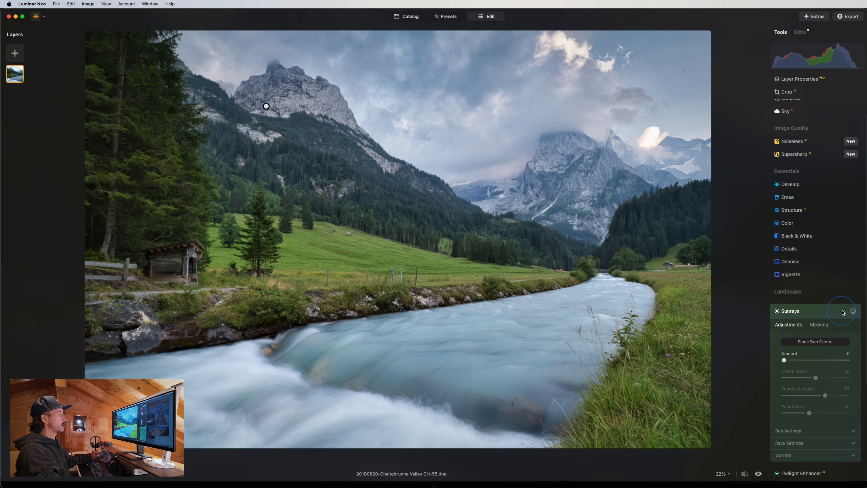
left_click(804, 314)
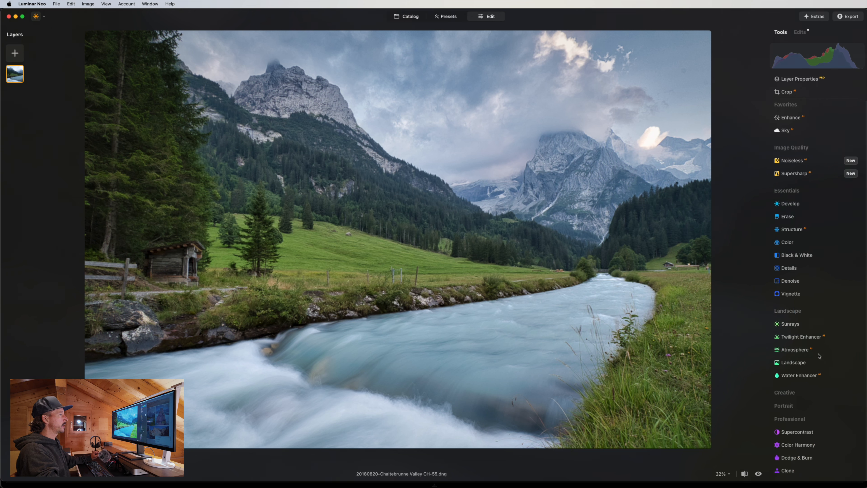
Try the Emerald preset of the Twilight Enhancer and reduce its Amount to 0.
left_click(806, 342)
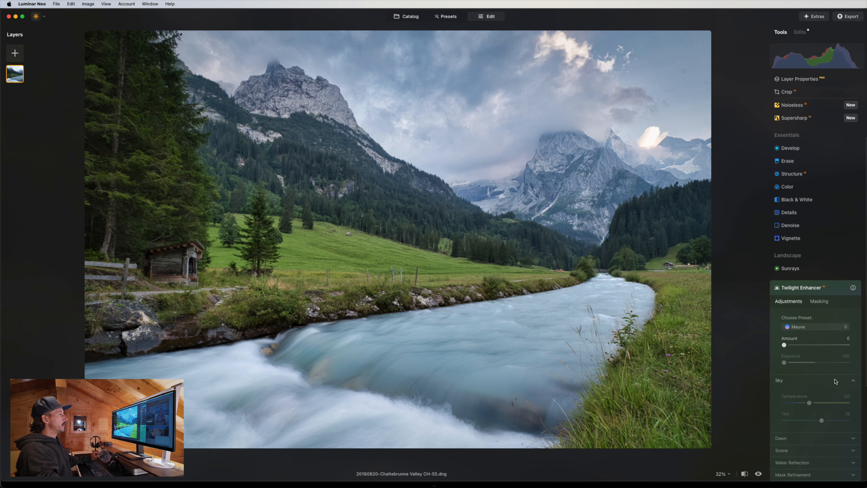
left_click(819, 332)
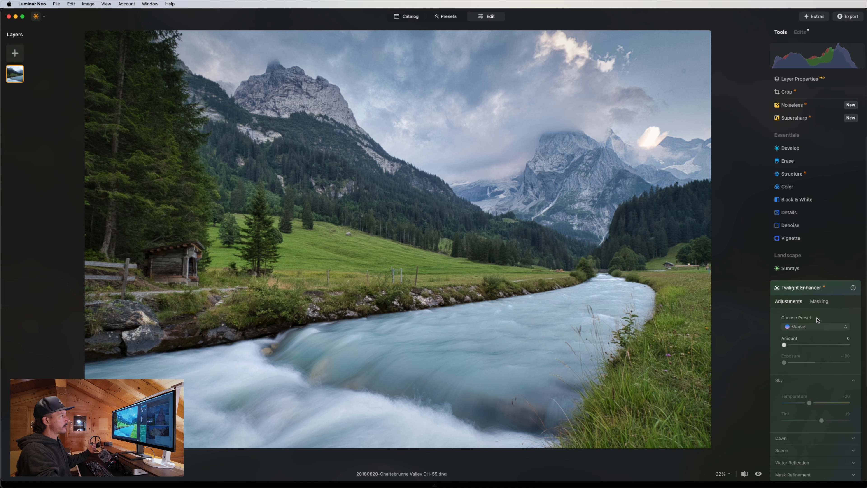
scroll(819, 320, "down", 3)
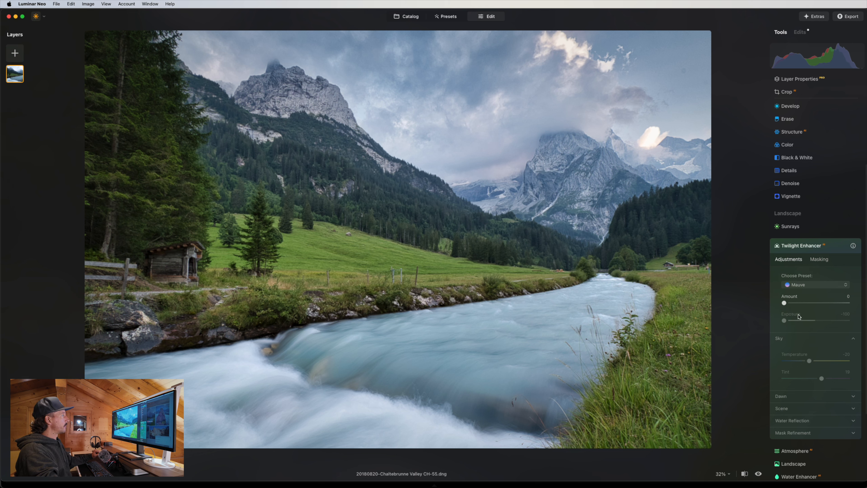
left_click(798, 315)
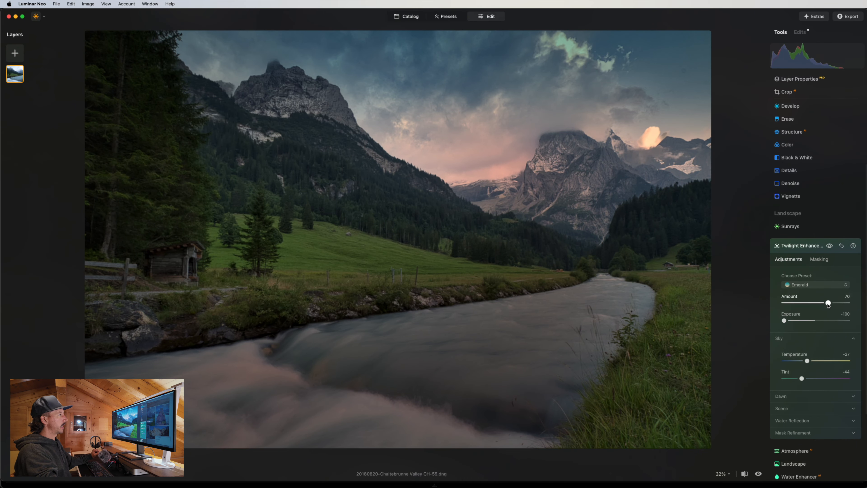
left_click_drag(827, 303, 782, 303)
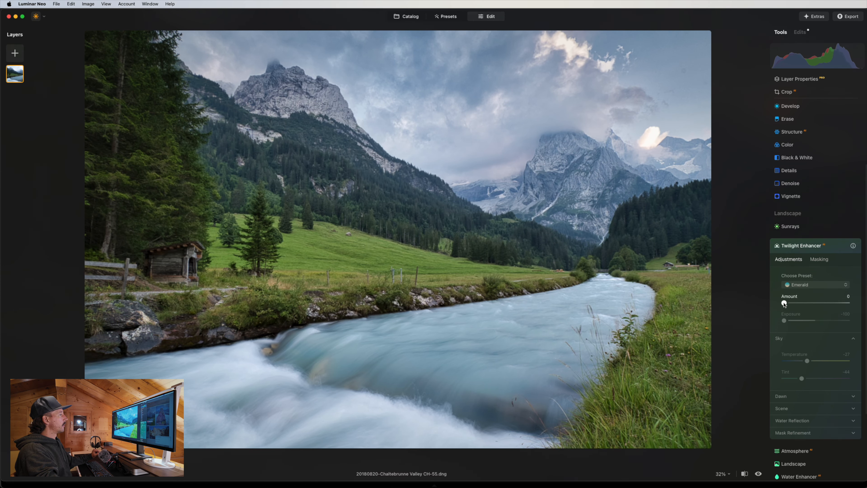
Try a Twilight Enhancer Amount of 15, compare the photo with and without it, and set Exposure to -13.
mouse_move(785, 304)
left_mouse_down()
mouse_move(814, 320)
mouse_move(794, 303)
left_mouse_up()
left_click(829, 246)
left_click(829, 246)
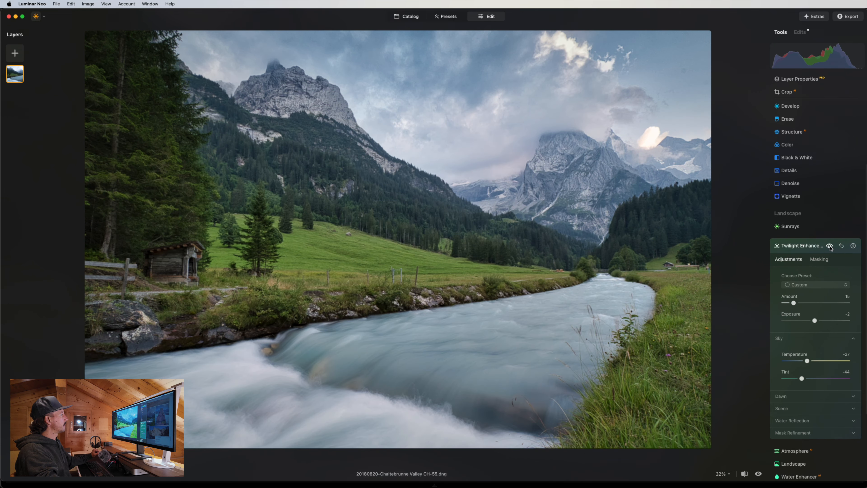
left_click(830, 246)
left_click(829, 246)
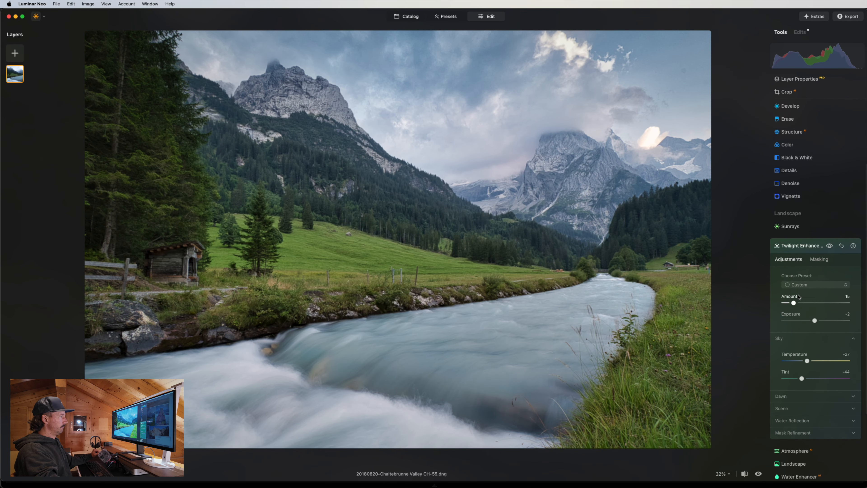
left_click_drag(815, 321, 811, 321)
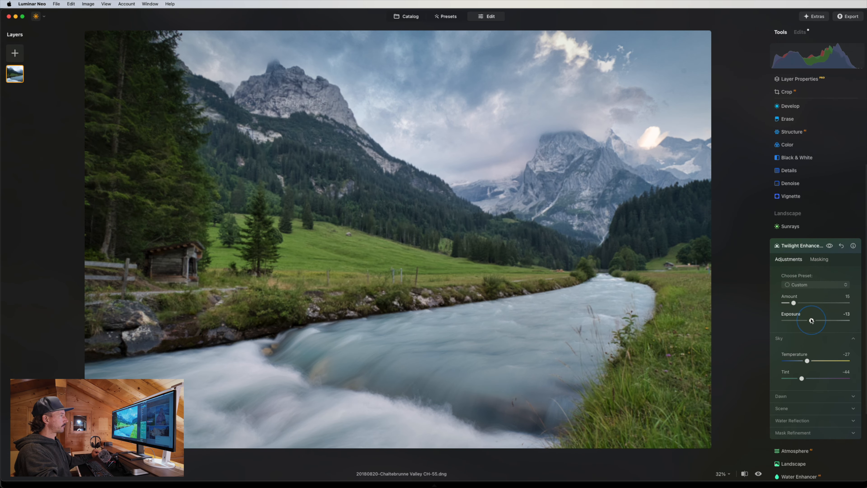
Apply the Golden preset in the Twilight Enhancer and set its Amount to 10.
left_click(803, 287)
left_click(800, 338)
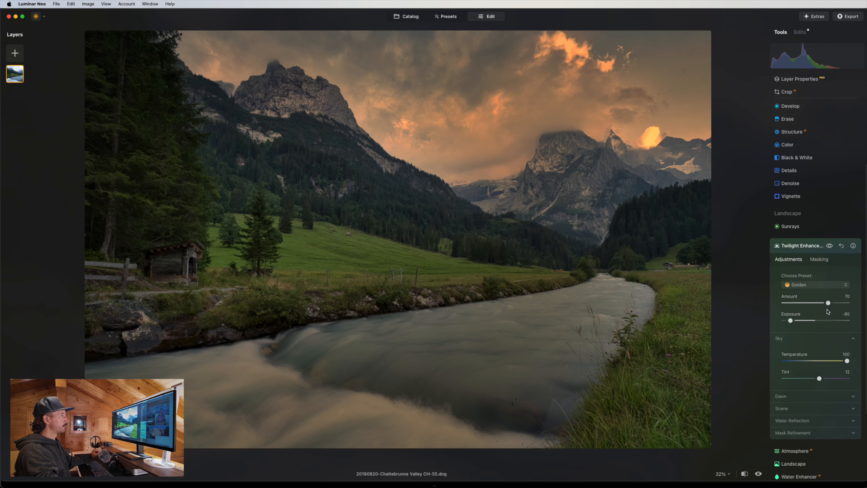
left_click_drag(827, 302, 792, 303)
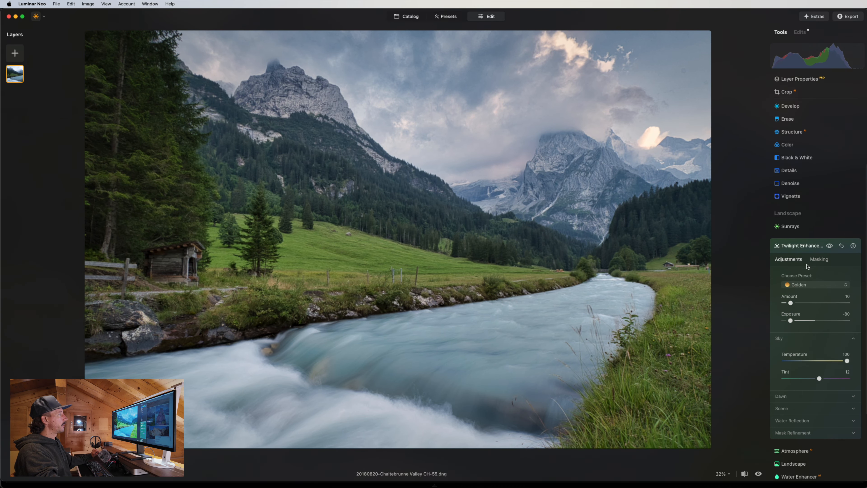
Compare the photo with and without the Golden twilight effect, and collapse the Twilight Enhancer.
left_click(828, 246)
left_click(829, 246)
left_click(829, 247)
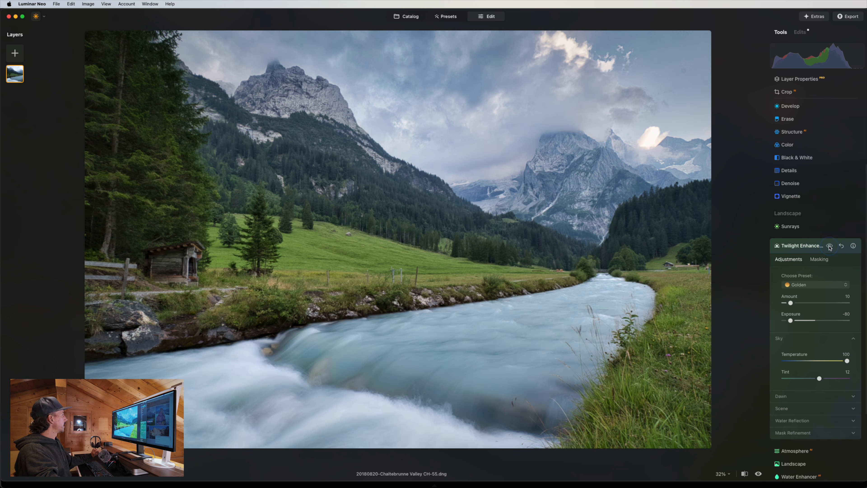
left_click(829, 247)
left_click(829, 247)
left_click(830, 246)
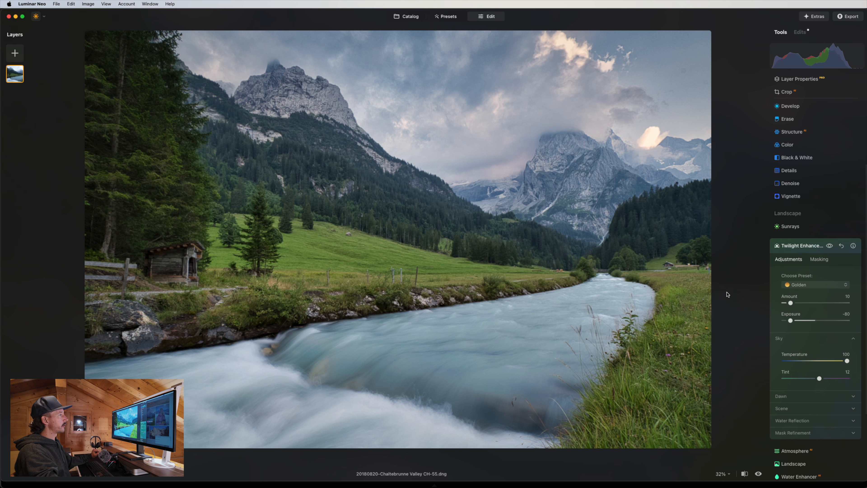
left_click(785, 248)
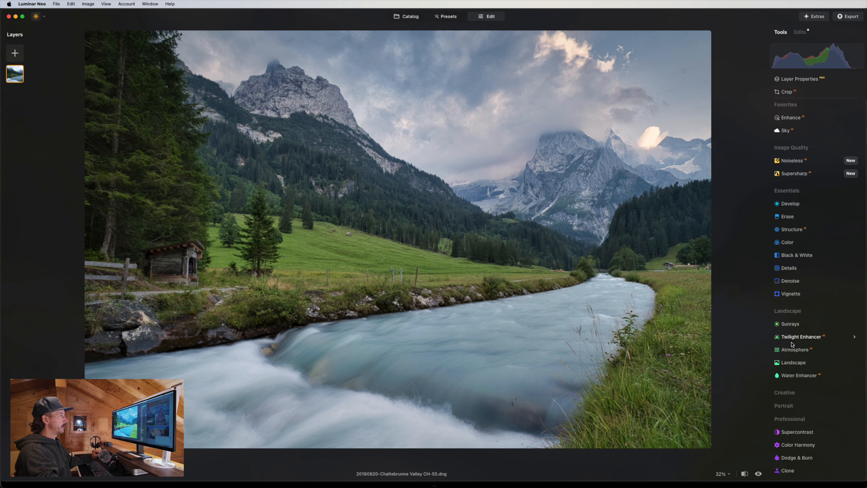
Examine the Atmosphere tool's mode choices without applying any effect, and collapse the tool.
left_click(792, 349)
left_click(792, 354)
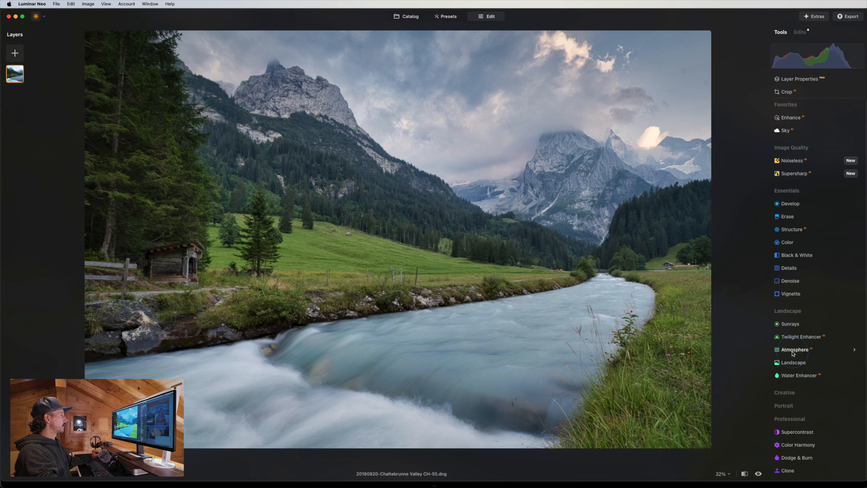
left_click(794, 353)
scroll(813, 387, "down", 4)
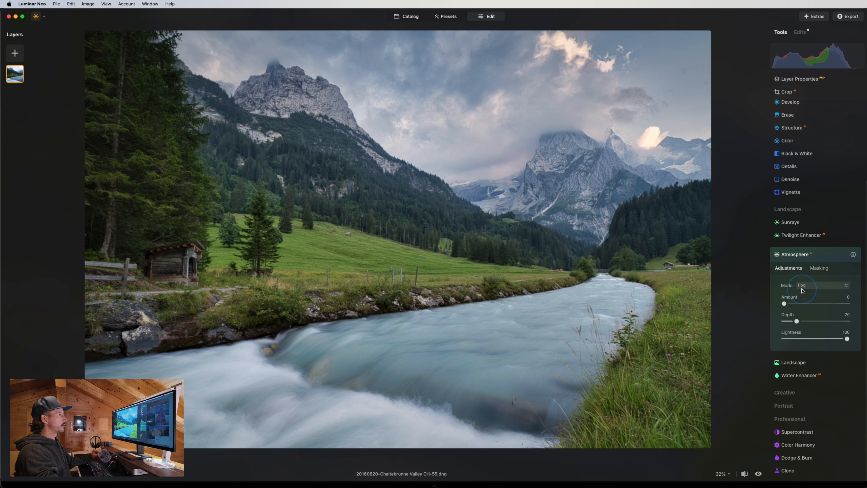
left_click(803, 285)
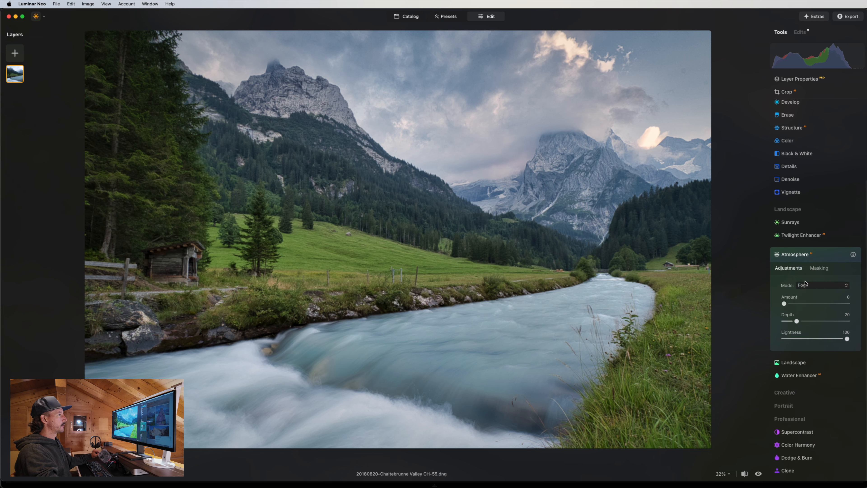
left_click(794, 255)
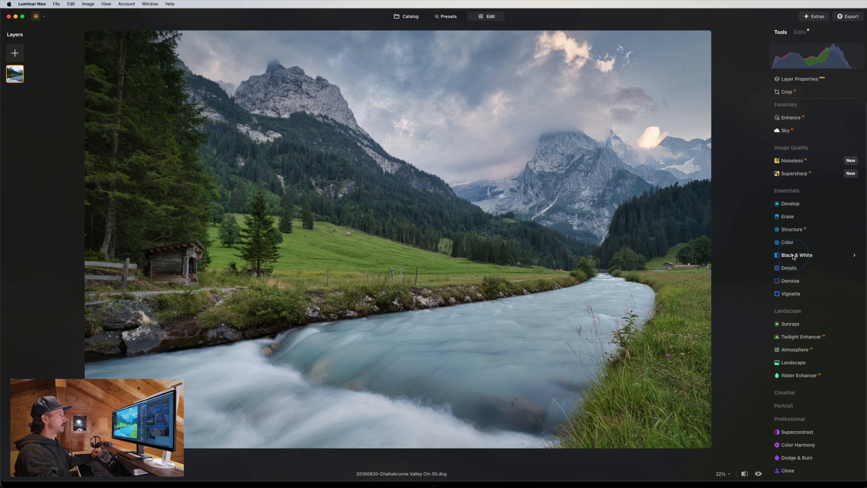
Try the Dehaze adjustment in the Landscape tool and return it to 0.
left_click(794, 362)
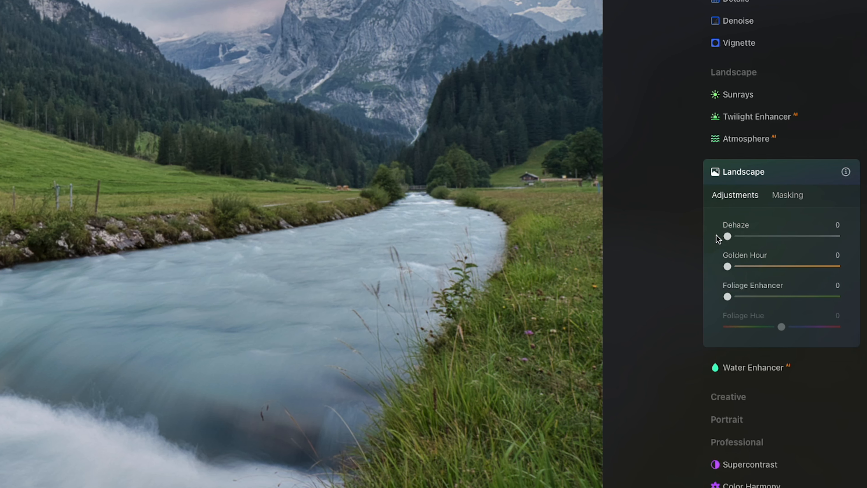
left_click_drag(728, 236, 759, 236)
mouse_move(717, 239)
left_mouse_down()
mouse_move(769, 236)
mouse_move(717, 239)
left_mouse_up()
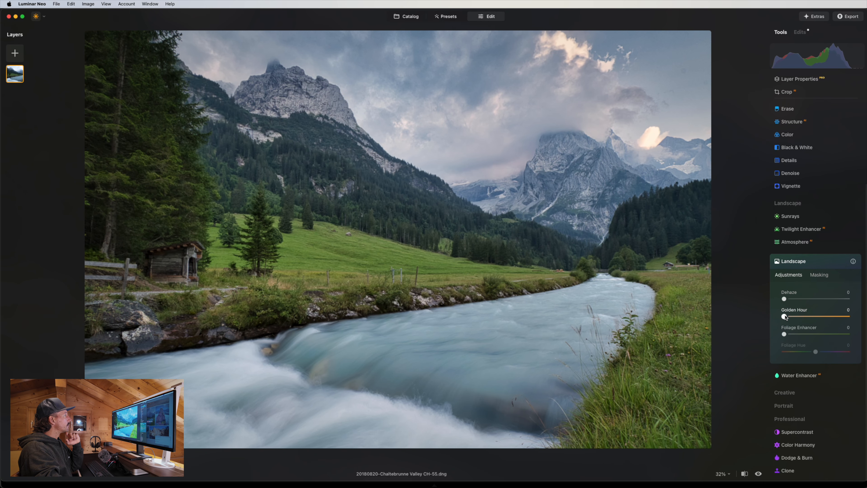
Set the Landscape tool's Golden Hour to 13 and Foliage Enhancer to 5, comparing the photo with and without the adjustments.
mouse_move(785, 317)
left_mouse_down()
mouse_move(802, 316)
mouse_move(795, 318)
left_mouse_up()
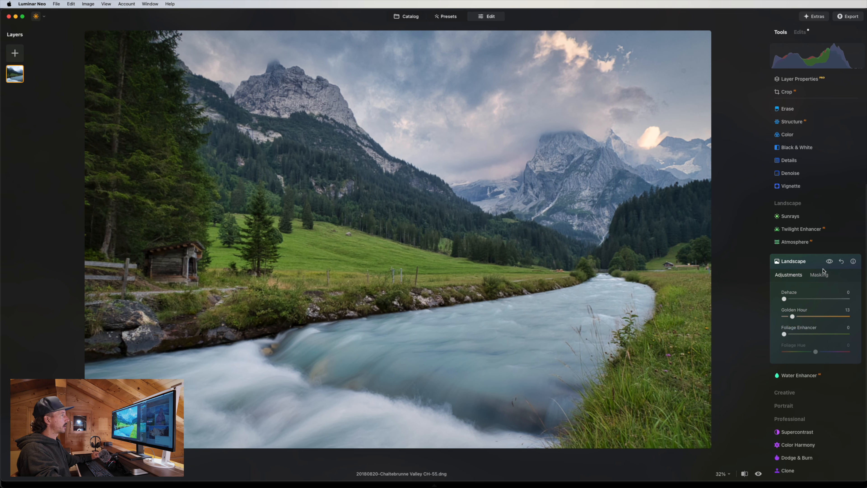
left_click(829, 261)
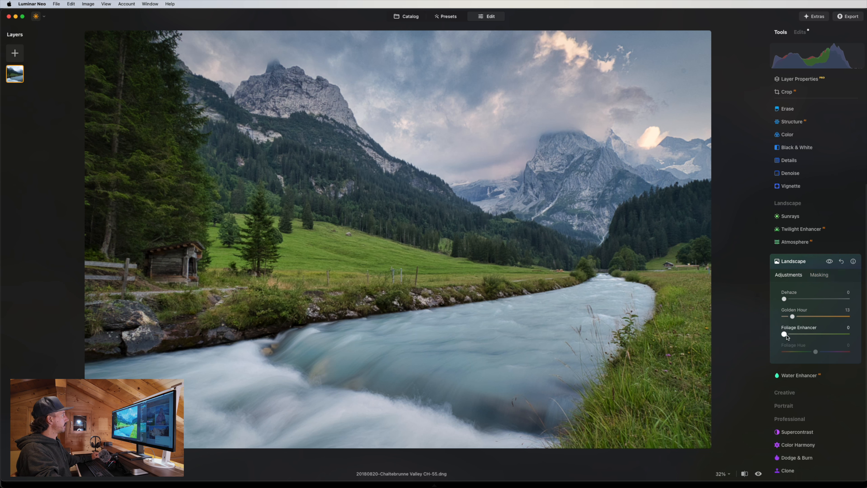
mouse_move(784, 333)
left_mouse_down()
mouse_move(831, 331)
mouse_move(784, 337)
left_mouse_up()
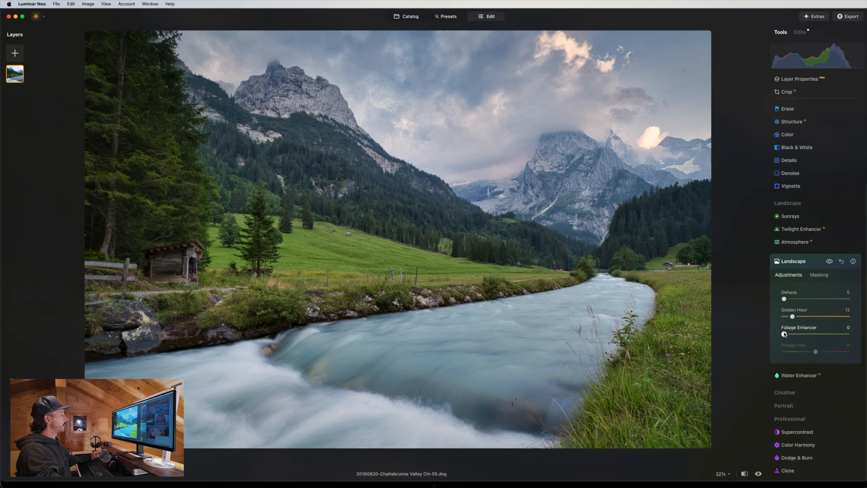
left_click_drag(784, 334, 788, 335)
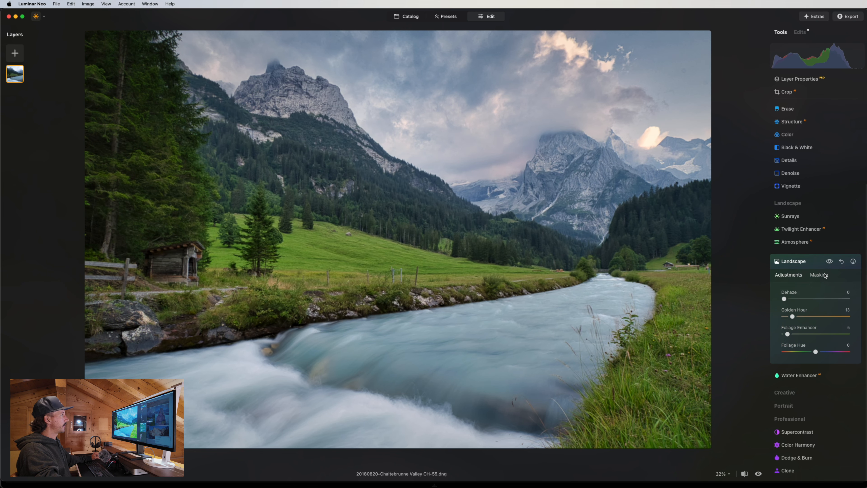
left_click(828, 262)
Set the Water Enhancer Amount to 20, compare the river with and without it, and collapse the tool.
left_click(799, 375)
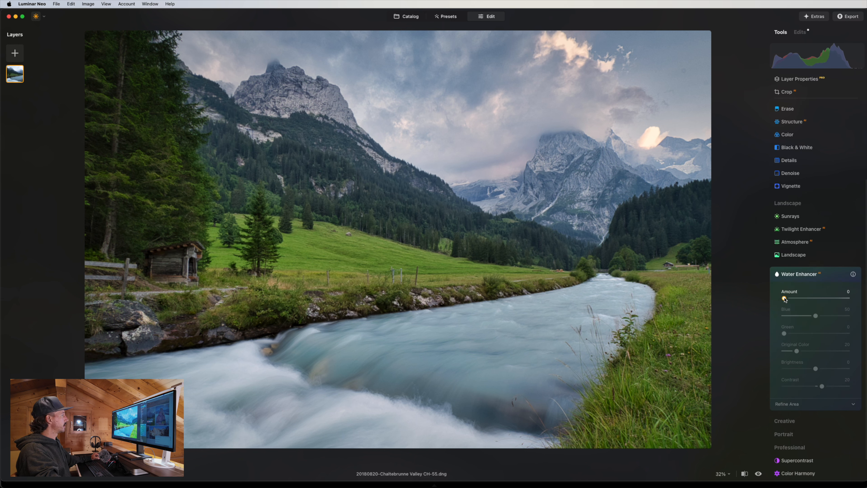
left_click_drag(784, 299, 798, 291)
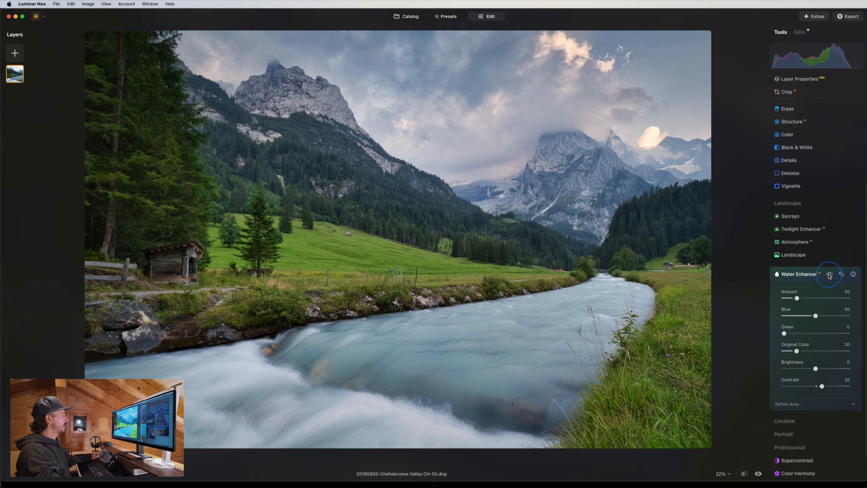
left_click(830, 275)
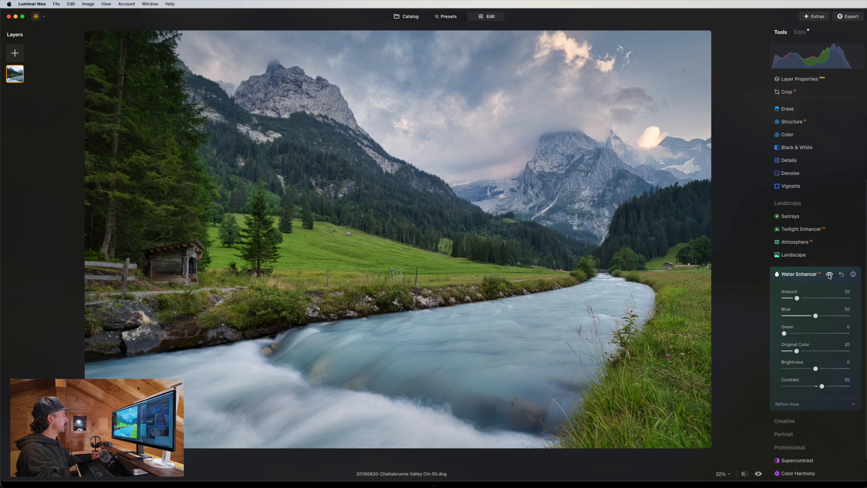
left_click(809, 274)
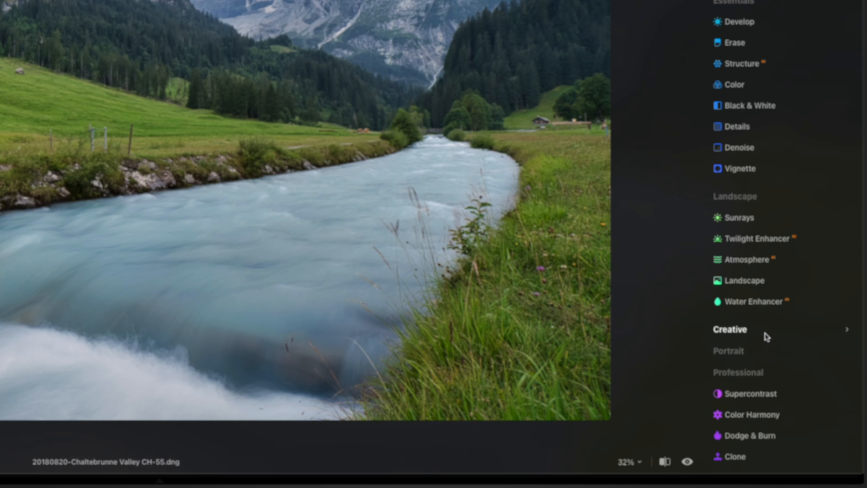
Look through the tools in the Creative and Portrait groups, collapsing each group again.
left_click(765, 332)
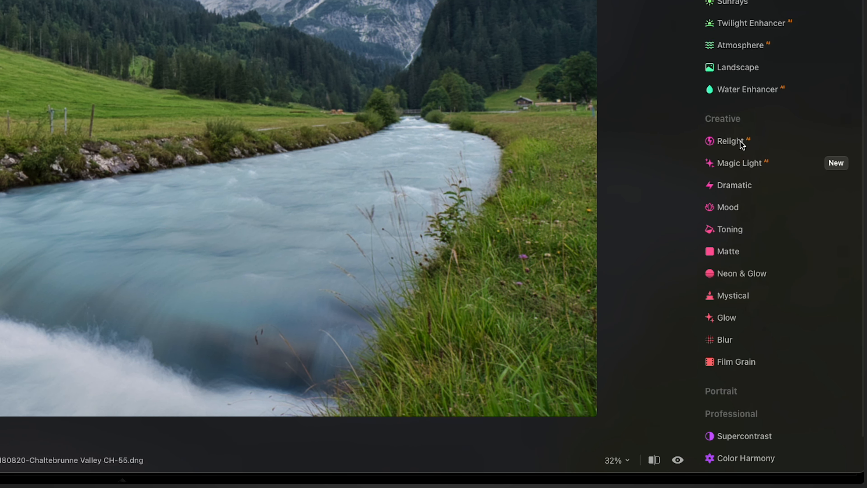
left_click(735, 116)
left_click(723, 341)
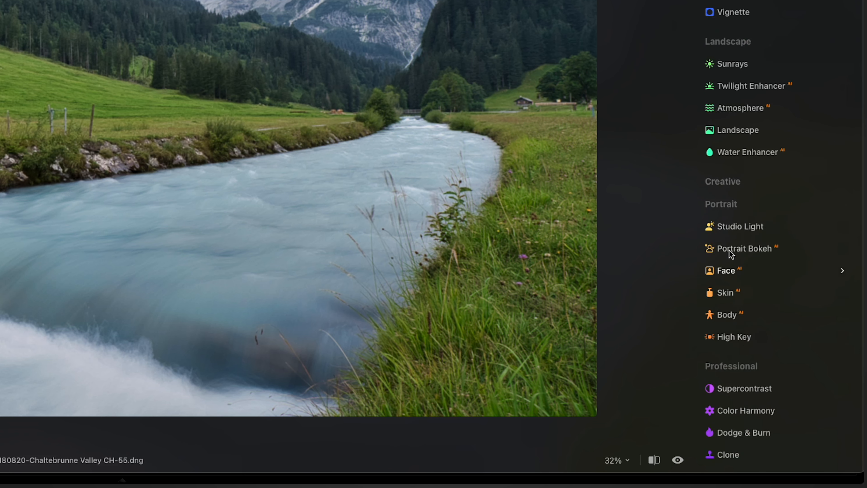
left_click(730, 206)
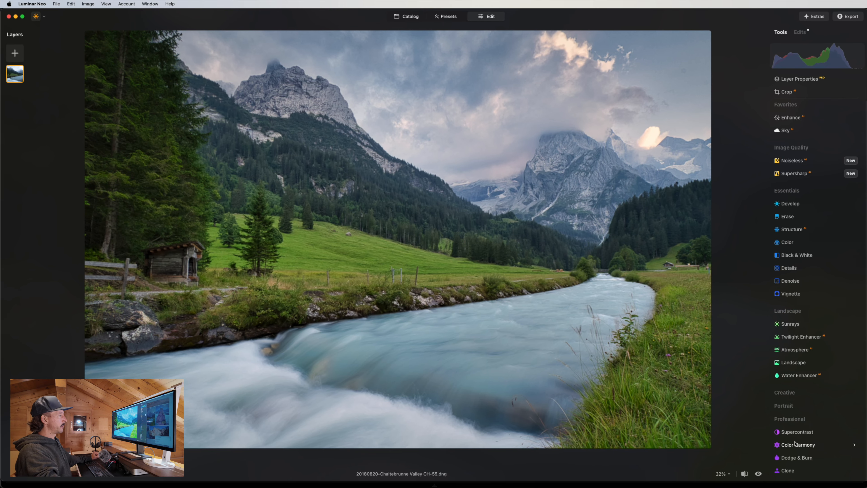
Try the Midtones Contrast and Shadows Contrast in Supercontrast, leave both at 0, and collapse the tool.
left_click(796, 432)
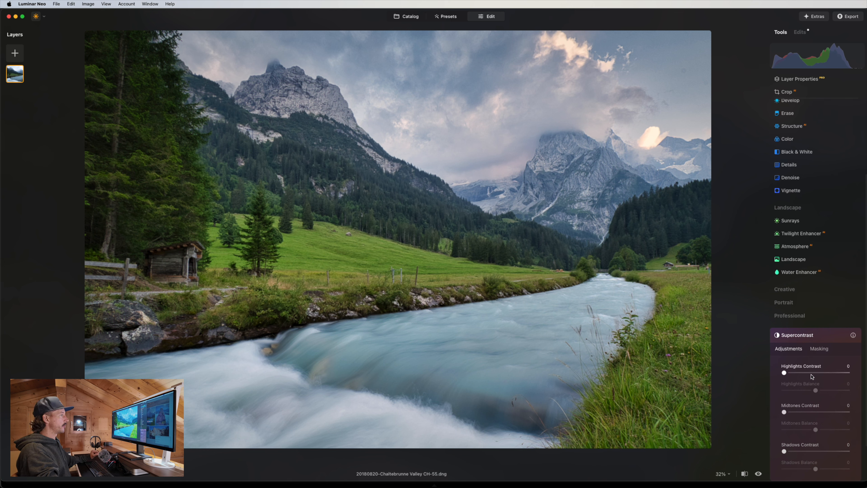
scroll(811, 376, "down", 3)
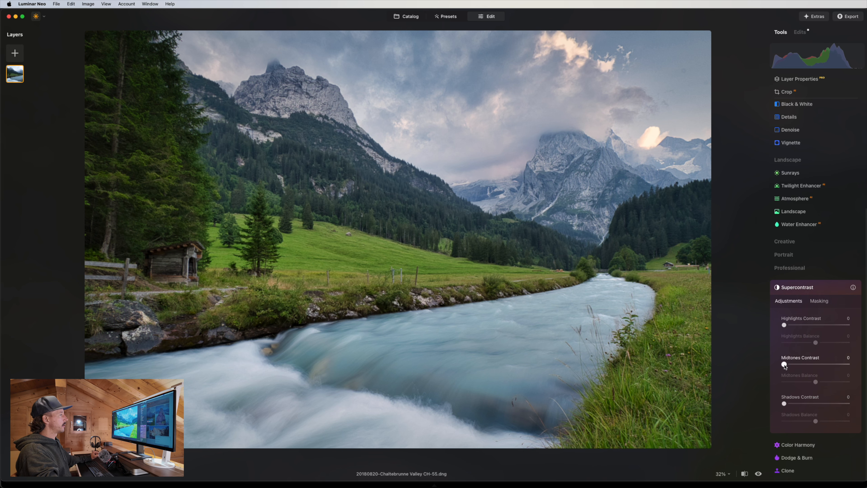
mouse_move(784, 365)
left_mouse_down()
mouse_move(799, 364)
mouse_move(772, 364)
left_mouse_up()
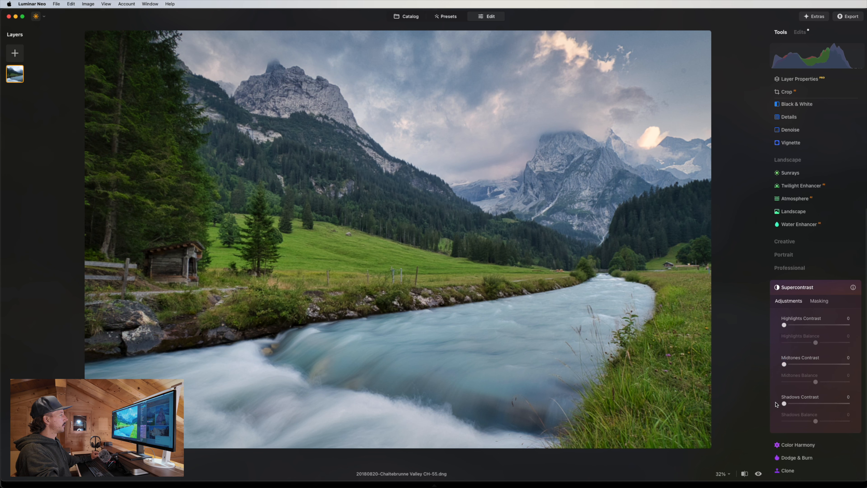
left_click_drag(786, 405, 758, 403)
left_click(804, 291)
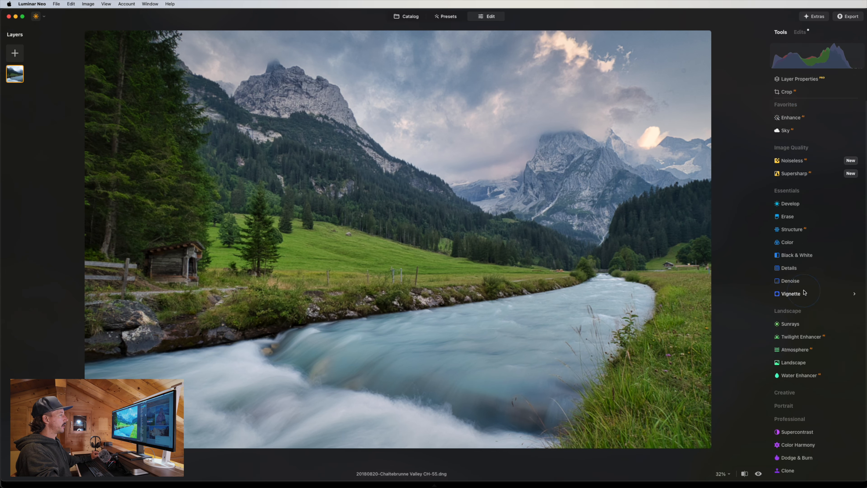
Set the Color Contrast Amount to 10 in the Color Harmony tool.
left_click(804, 445)
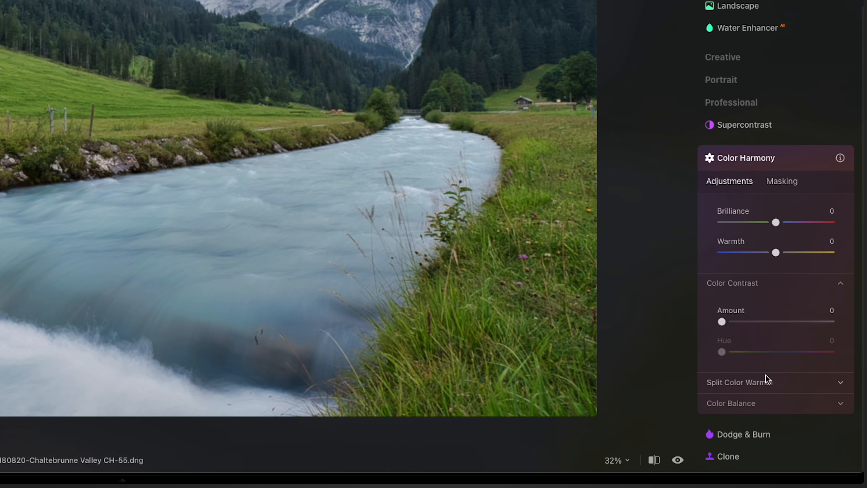
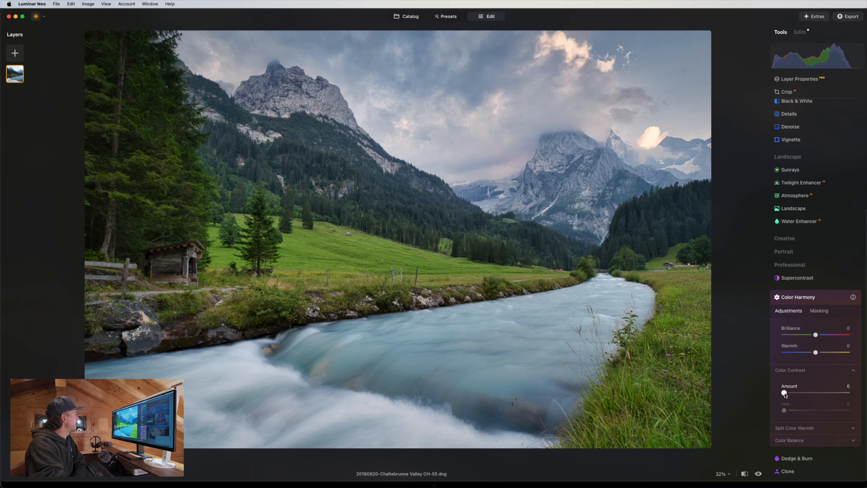
left_click(784, 393)
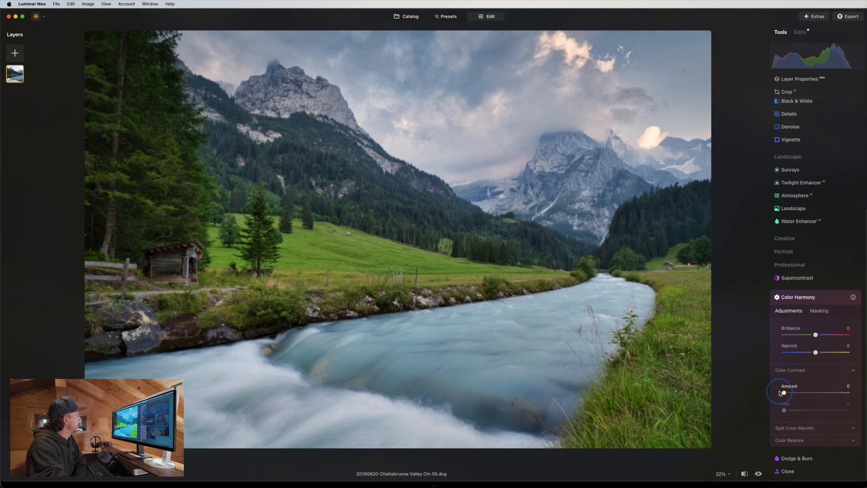
mouse_move(785, 393)
left_mouse_down()
mouse_move(833, 394)
mouse_move(775, 396)
mouse_move(789, 393)
left_mouse_up()
left_click_drag(791, 393, 791, 393)
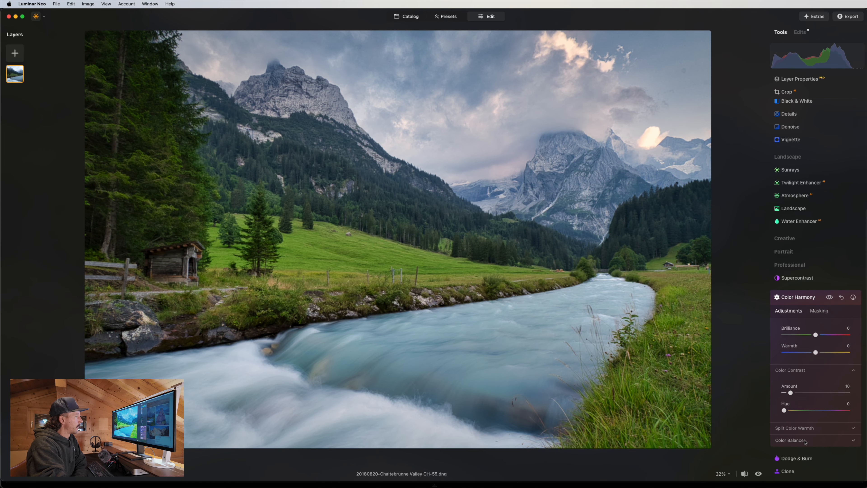
Look through the Split Color Warmth and Color Balance options in Color Harmony, and collapse the tool.
left_click(808, 428)
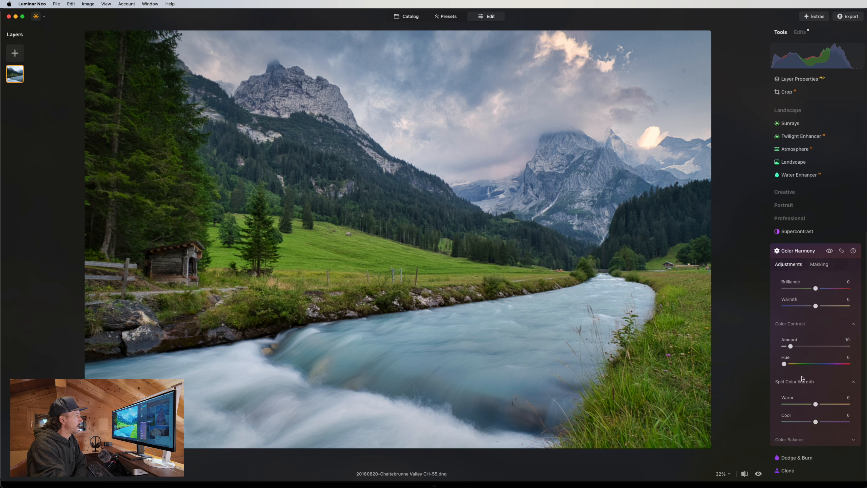
left_click(804, 381)
left_click(795, 393)
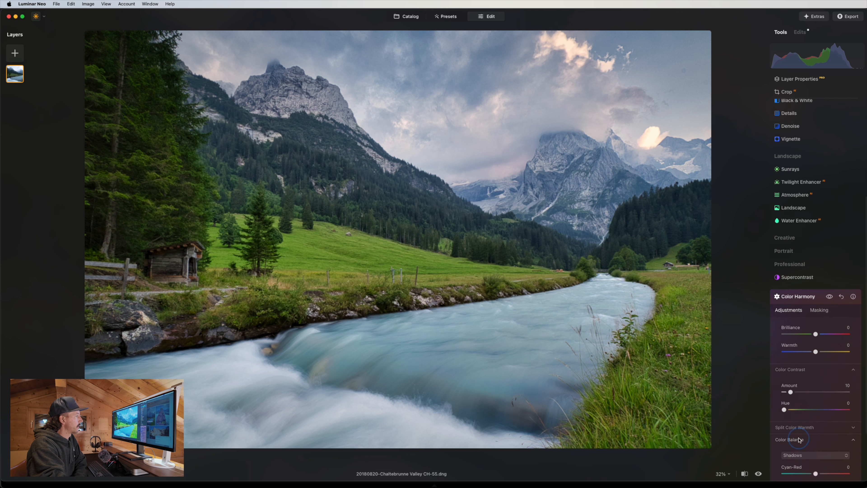
scroll(805, 434, "down", 2)
left_click(792, 364)
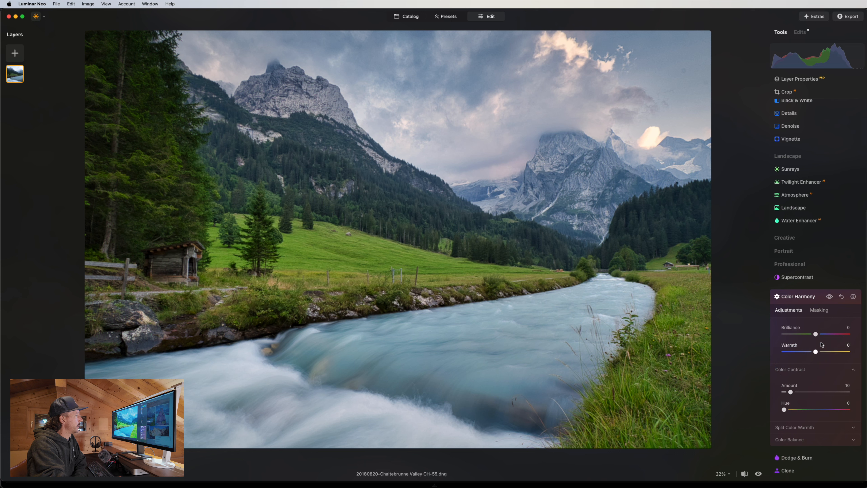
left_click(798, 297)
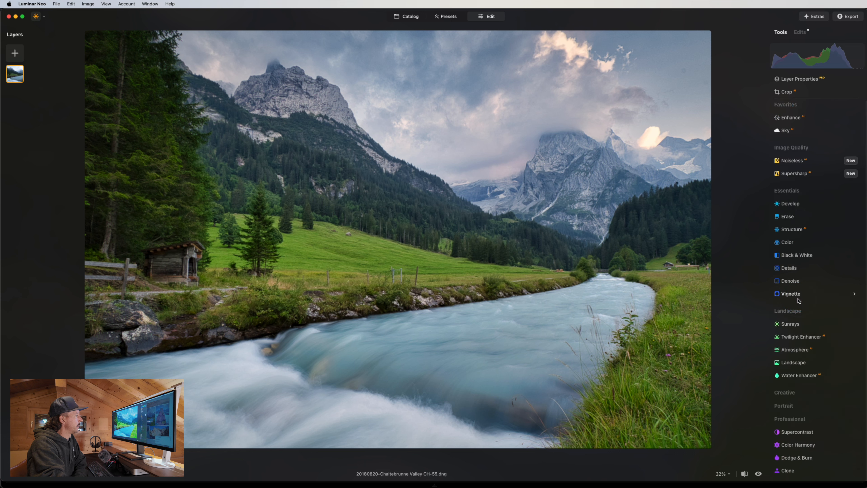
Look over the Dodge & Burn brush options and the list of applied edits, and return to the tool list.
left_click(790, 458)
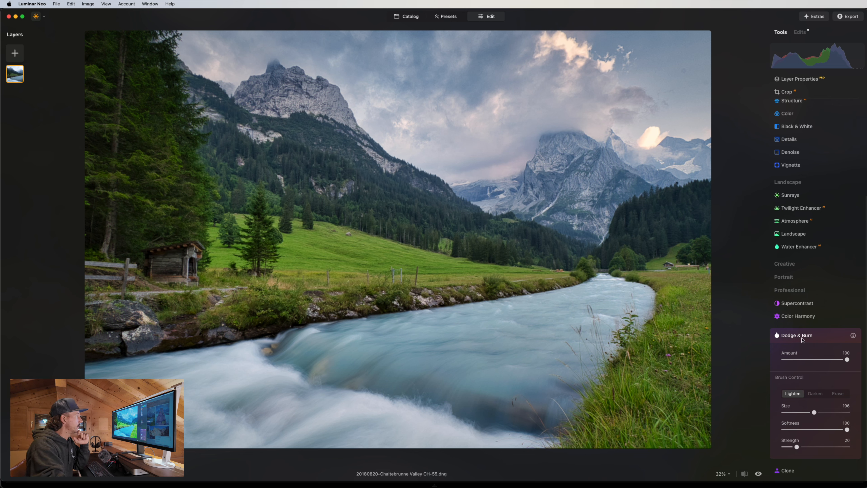
left_click(802, 335)
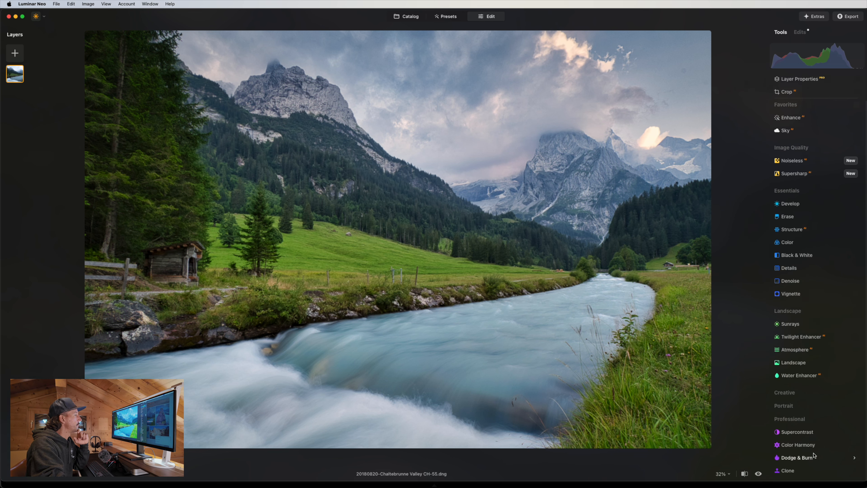
left_click(800, 461)
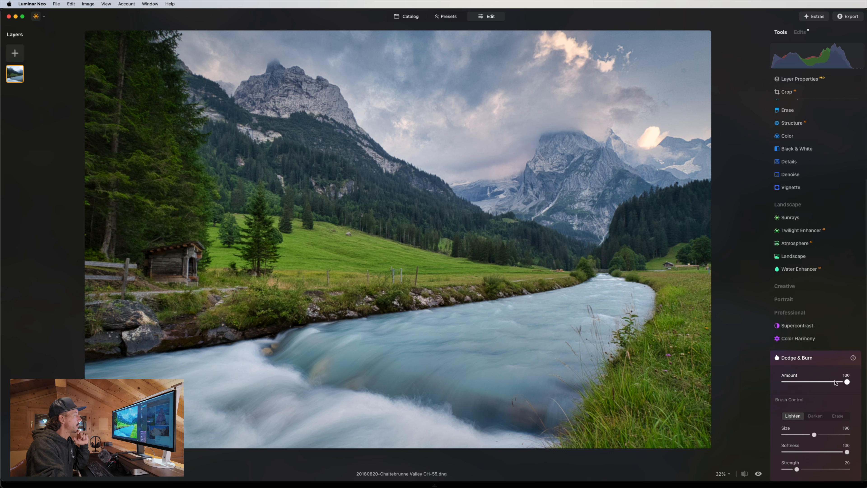
left_click(808, 359)
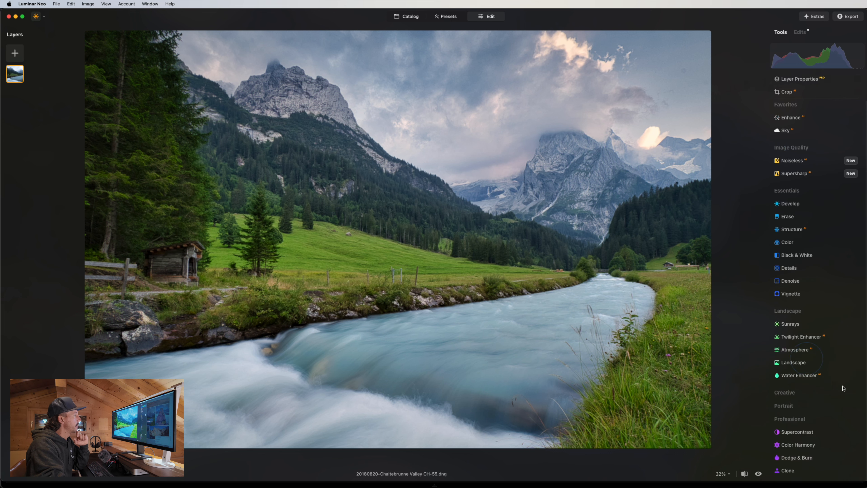
left_click(800, 32)
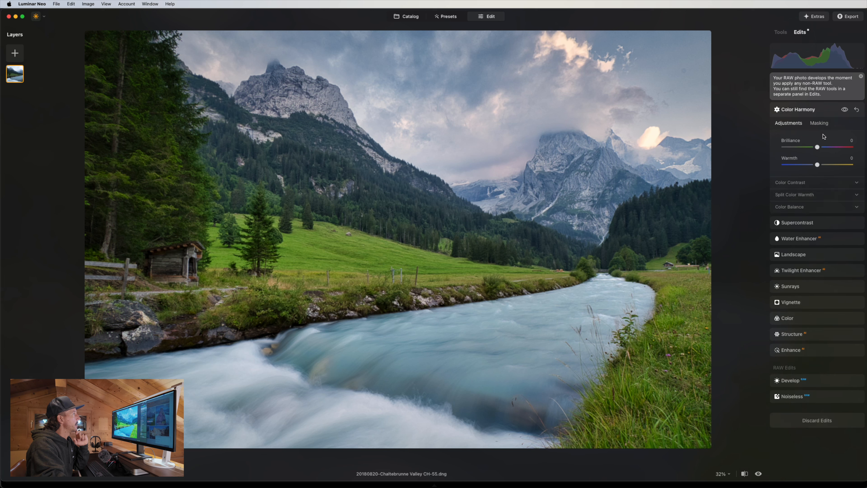
left_click(776, 33)
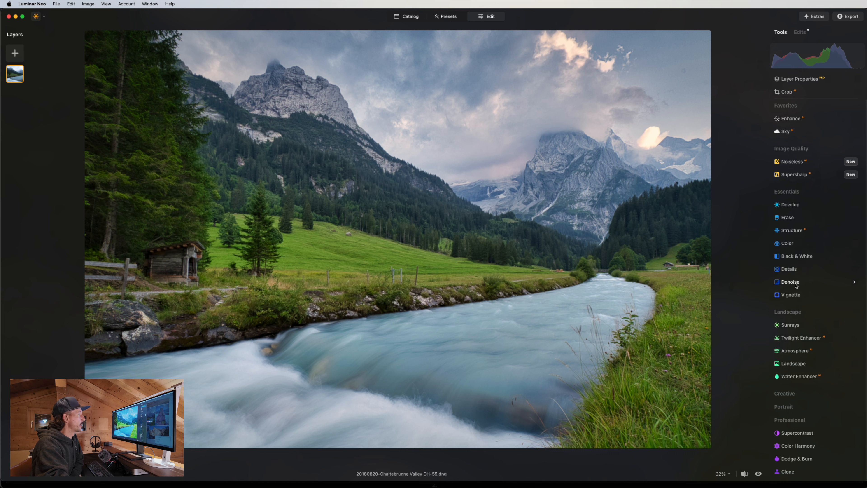
Add a midpoint to the Develop tool's curve, lower it slightly to darken the photo, and compare with and without the adjustment.
left_click(793, 204)
left_click(829, 388)
scroll(819, 307, "down", 10)
scroll(815, 300, "up", 3)
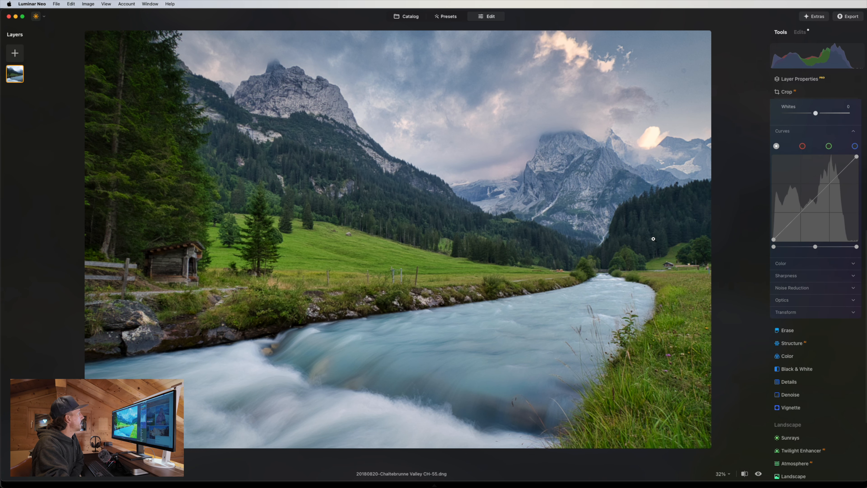
left_click(813, 201)
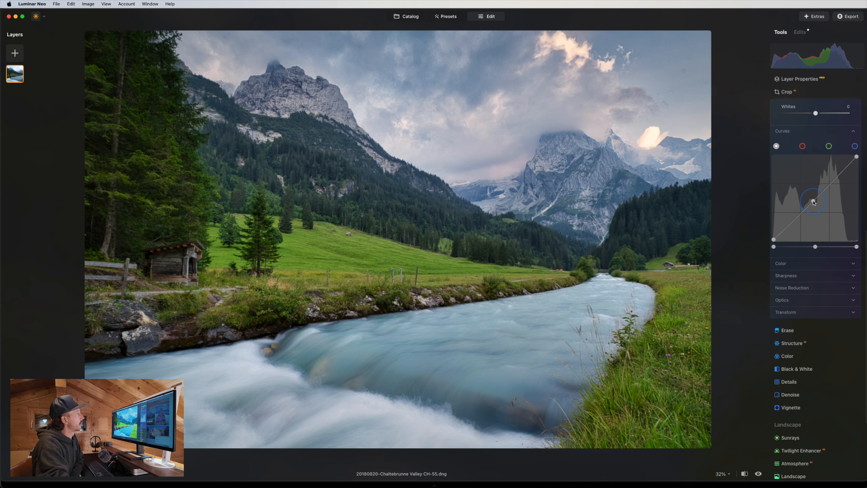
scroll(813, 202, "up", 6)
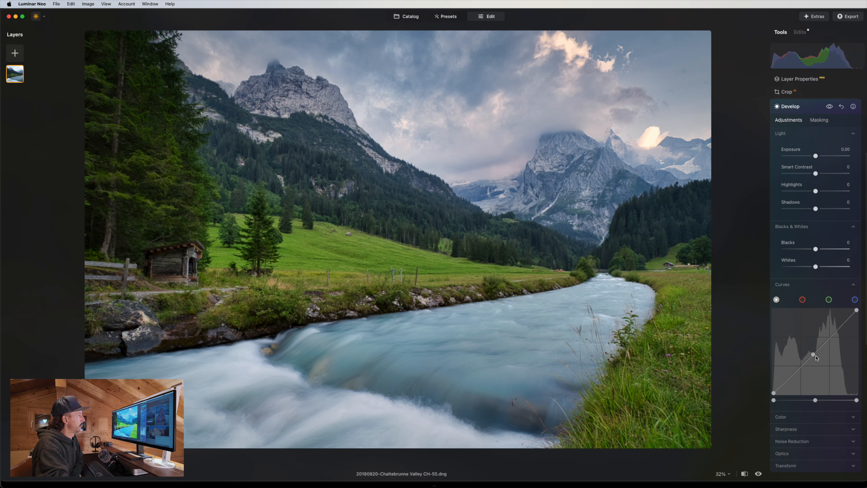
scroll(809, 315, "down", 3)
left_click(812, 291)
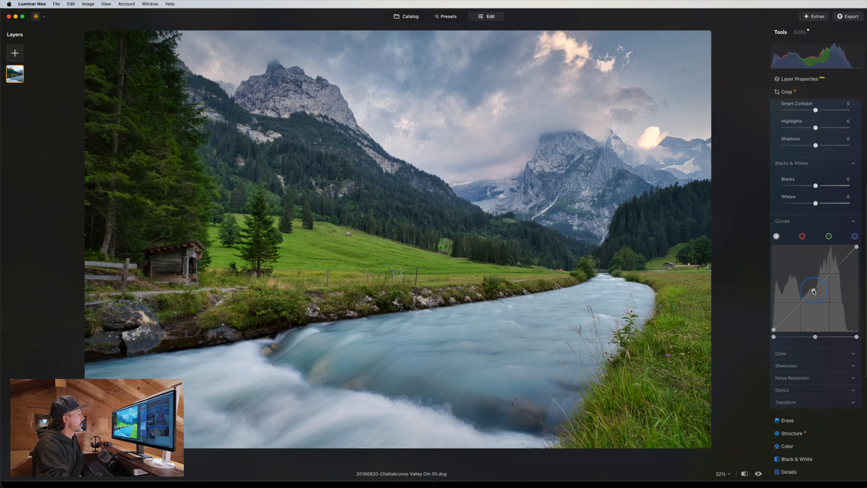
left_click_drag(813, 291, 816, 294)
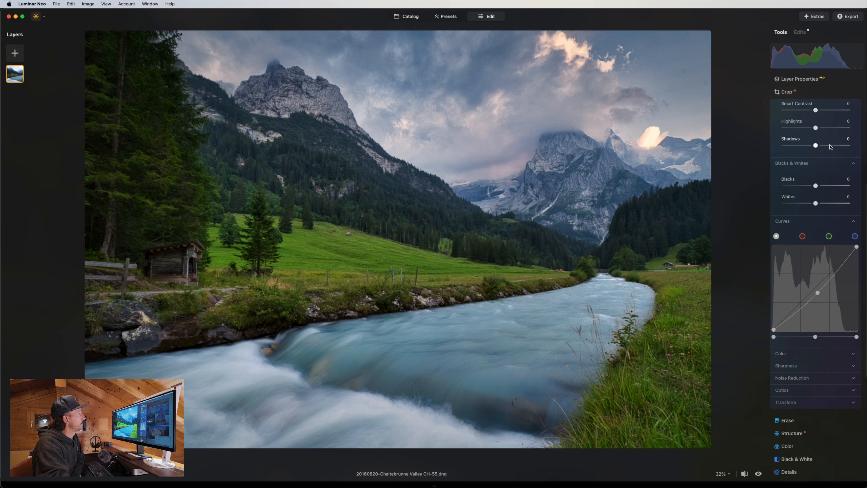
scroll(830, 147, "up", 3)
left_click(830, 153)
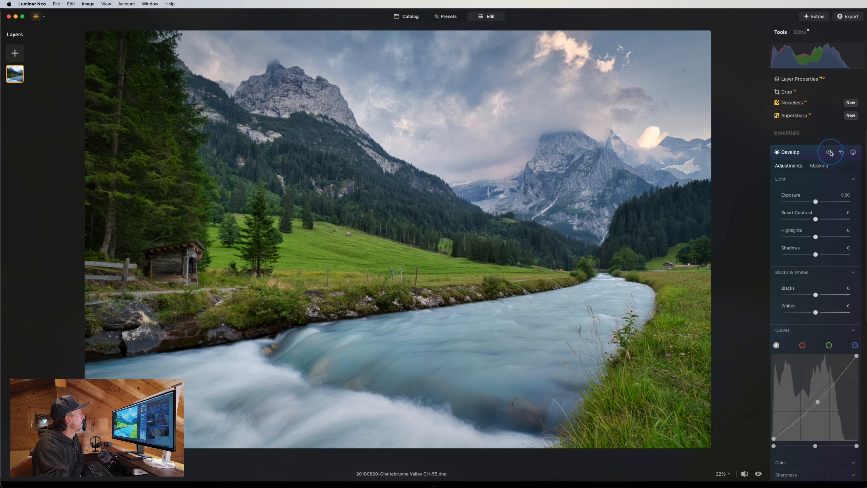
left_click(831, 152)
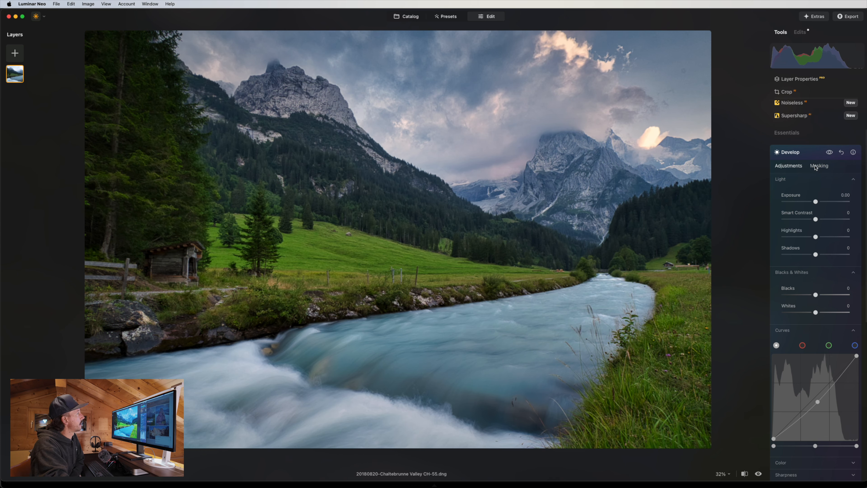
Mask the Develop adjustment with a linear gradient fading down from the sky to the mountains, and compare with and without it.
left_click(819, 166)
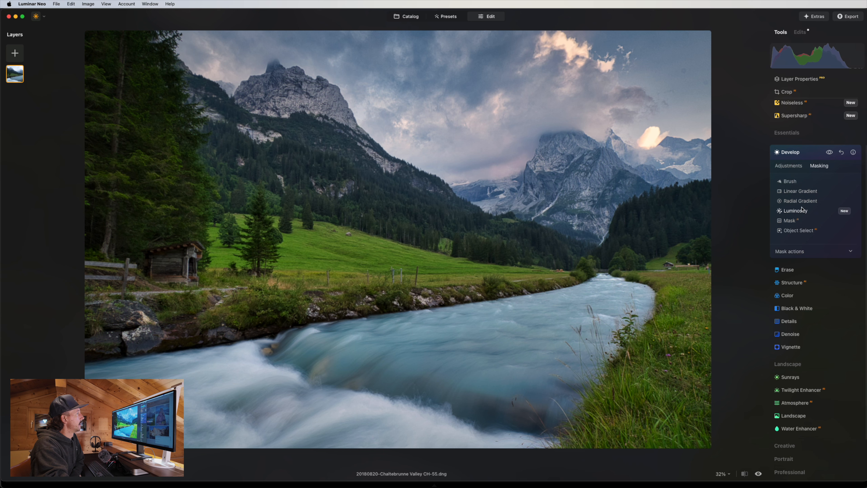
left_click(796, 194)
left_click_drag(634, 71, 618, 131)
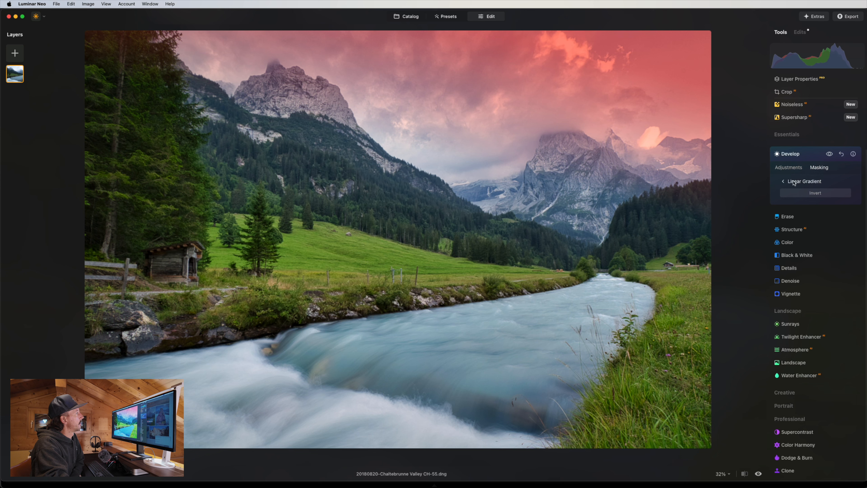
left_click(782, 182)
left_click(829, 154)
left_click(829, 154)
left_click(829, 154)
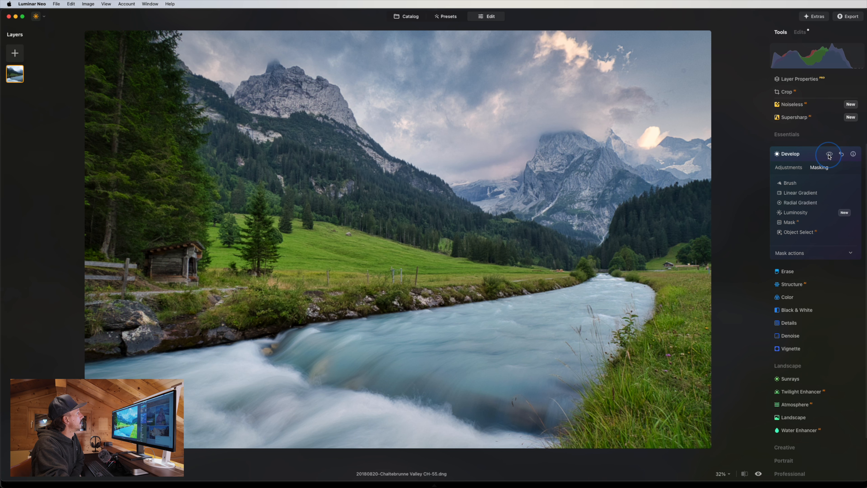
left_click(829, 154)
Review the available mask actions and the Develop light and curve adjustments, and collapse the tool.
left_click(833, 257)
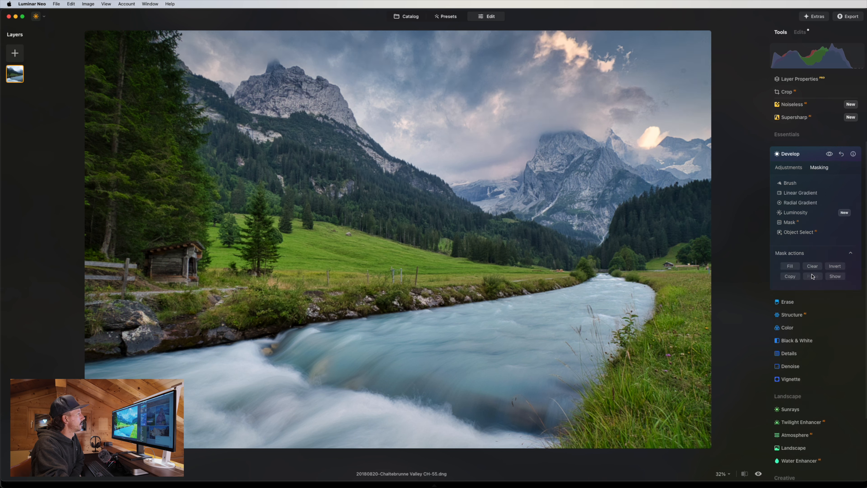
left_click(782, 168)
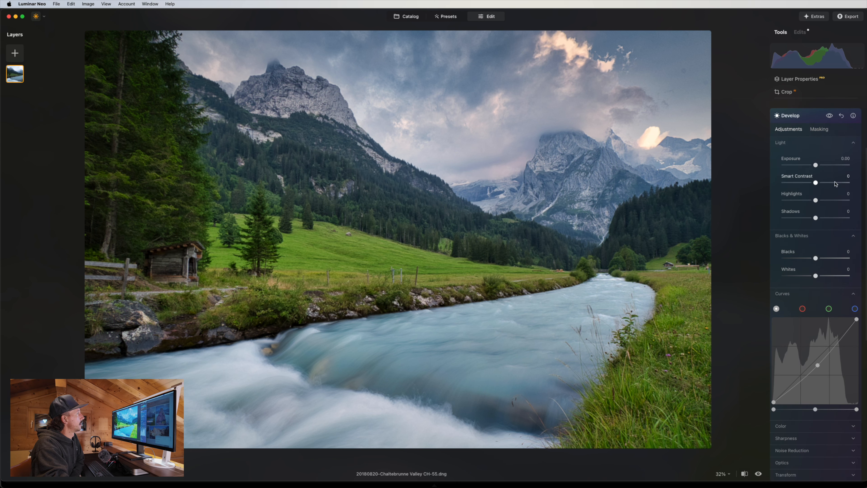
scroll(815, 247, "up", 3)
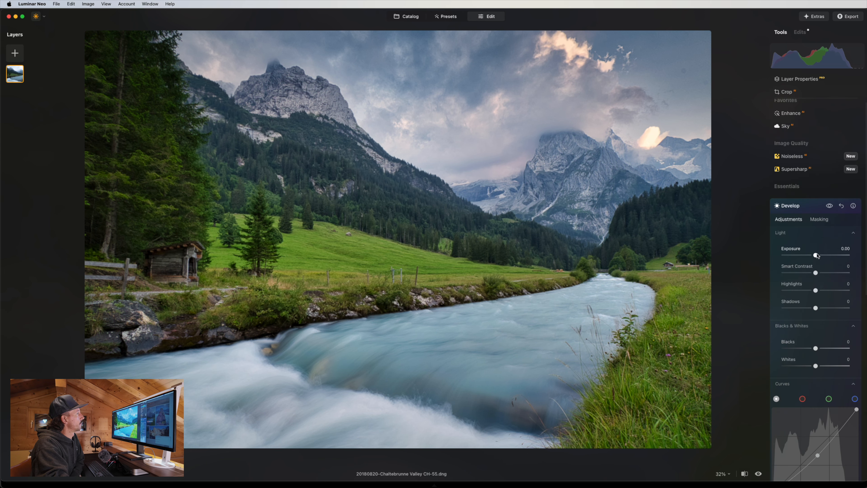
scroll(815, 245, "down", 1)
scroll(807, 300, "down", 10)
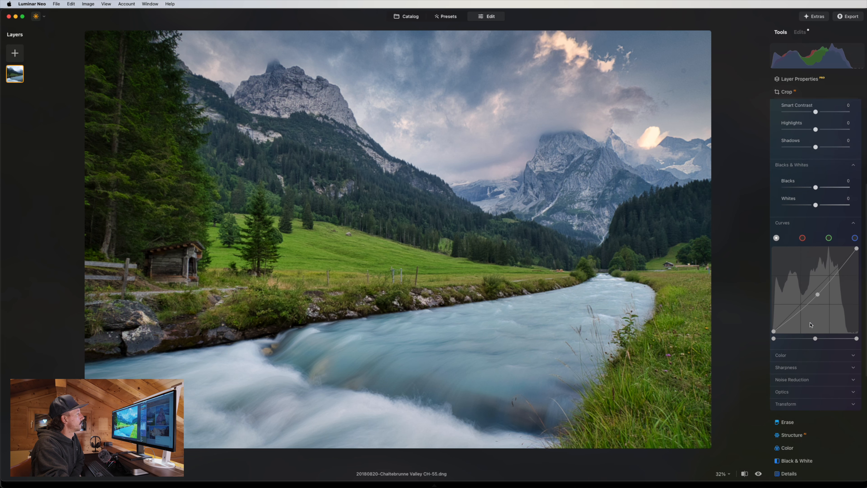
scroll(811, 327, "up", 7)
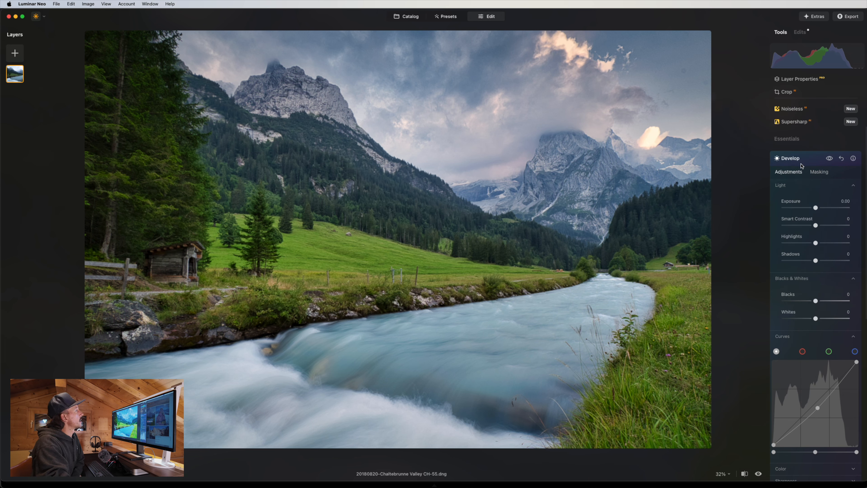
left_click(798, 160)
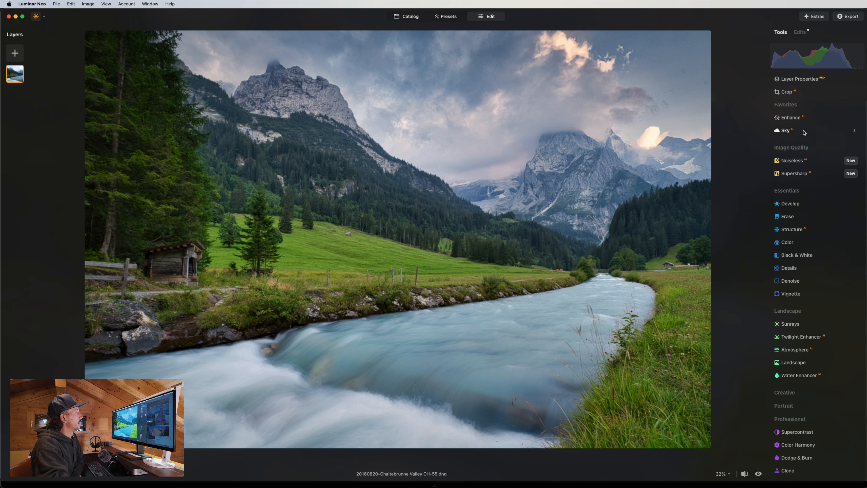
Look over the Erase options and inspect the sky above the mountains at 100% for dust spots.
left_click(799, 211)
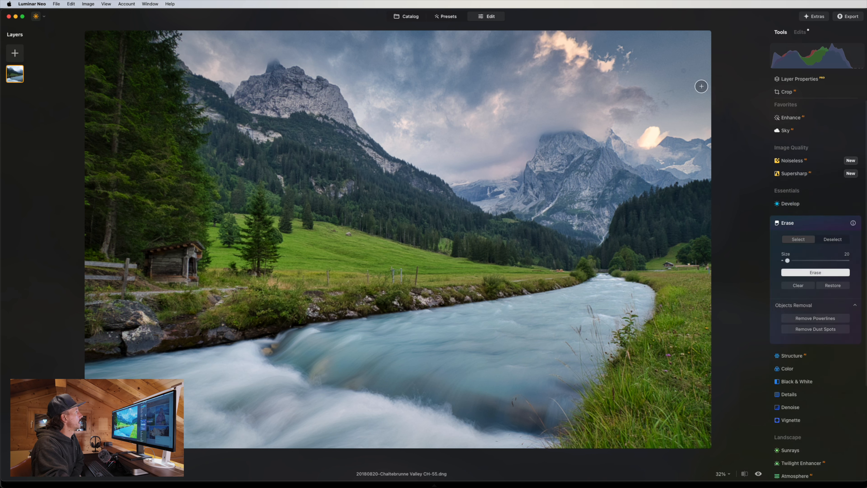
key("space")
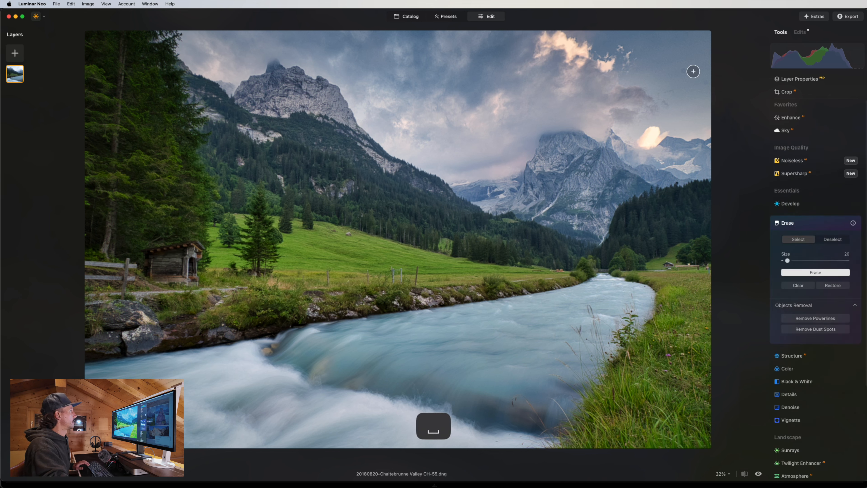
left_click(802, 220)
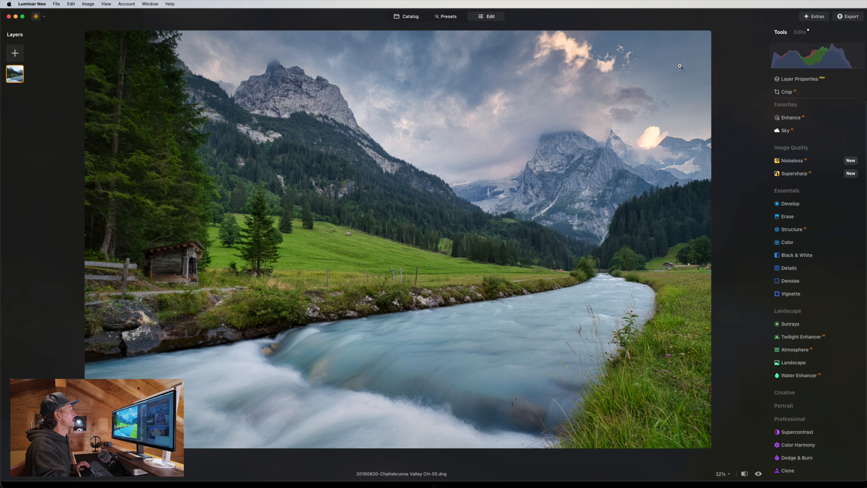
left_click(683, 70)
mouse_move(696, 92)
left_mouse_down()
mouse_move(592, 167)
mouse_move(593, 194)
left_mouse_up()
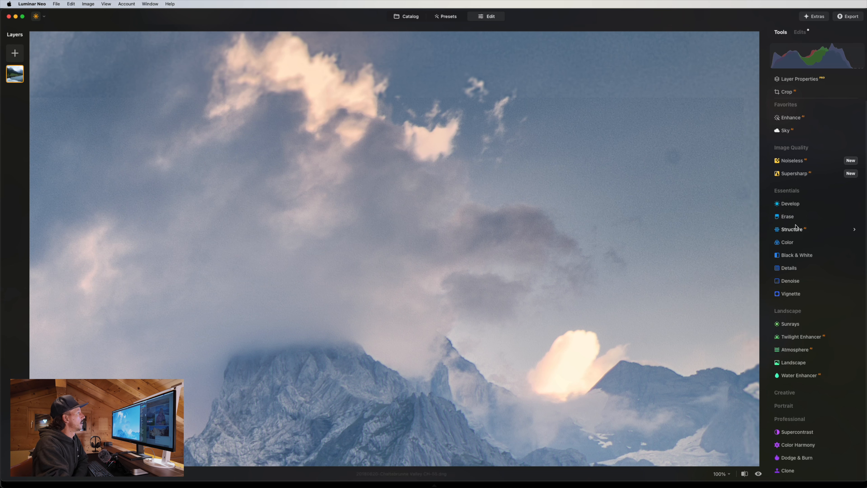
left_click(787, 217)
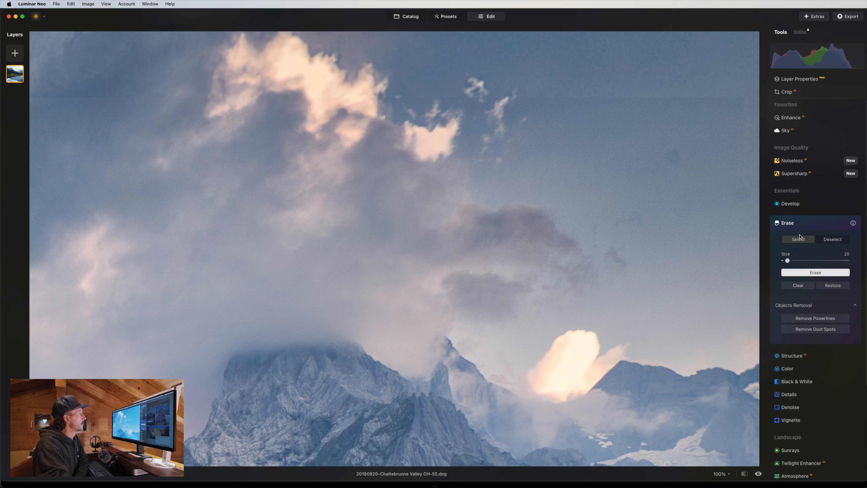
scroll(694, 195, "down", 5)
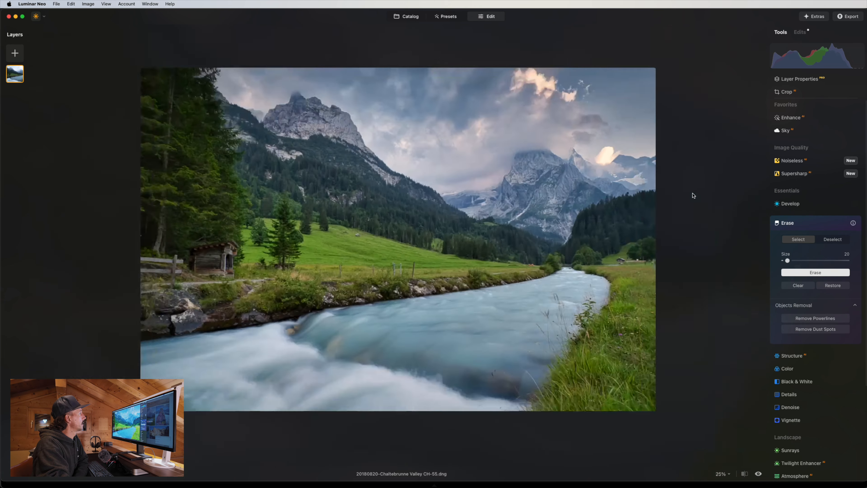
scroll(693, 193, "up", 2)
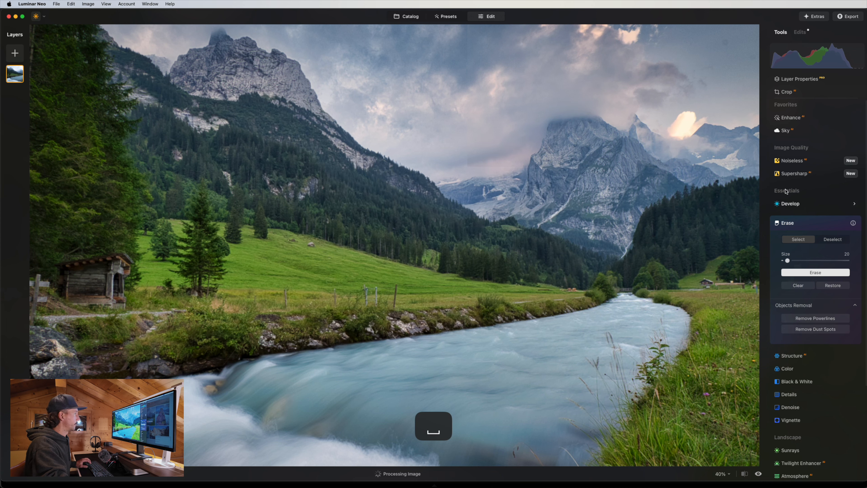
left_click(797, 222)
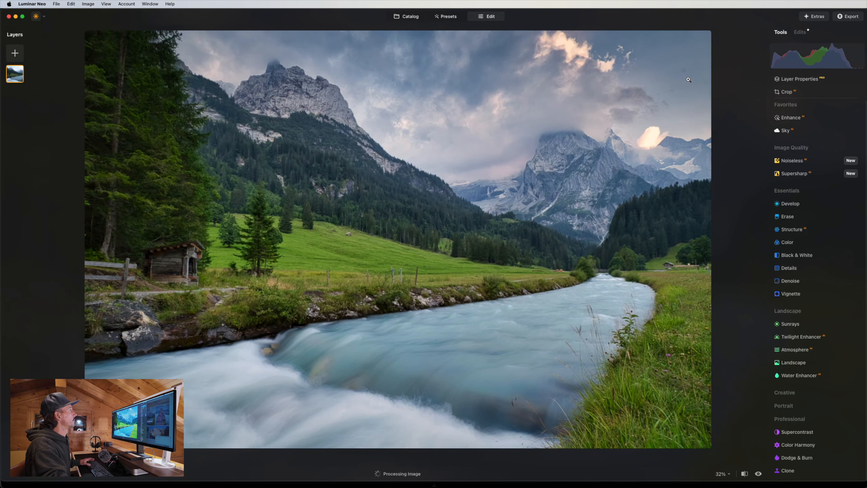
double_click(697, 76)
left_click_drag(697, 76, 643, 158)
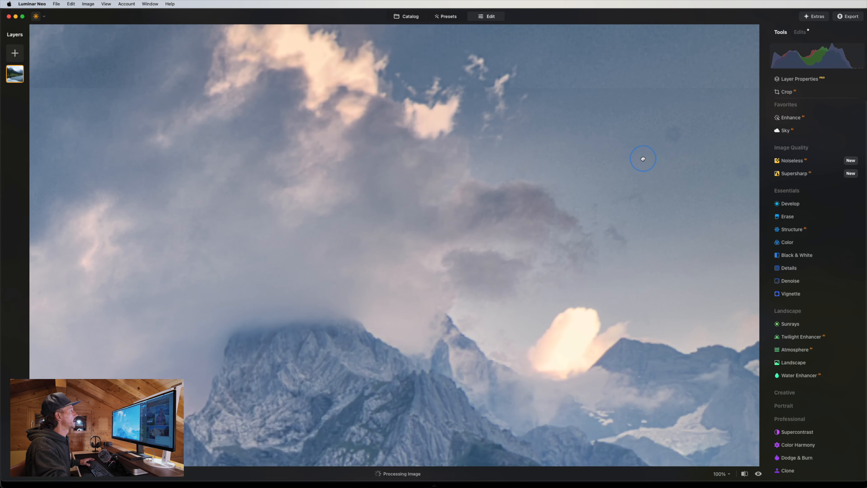
With the Erase brush size at 35, run automatic dust spot removal and compare the sky with and without it.
left_click(791, 216)
left_click_drag(787, 261, 793, 261)
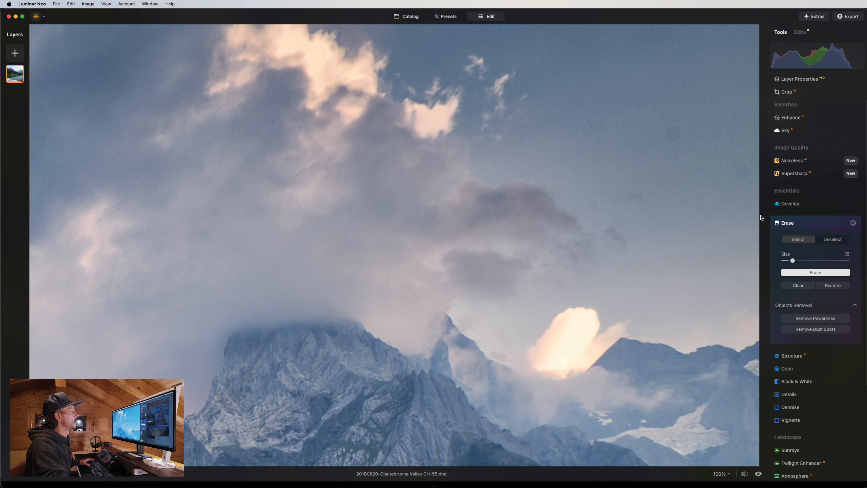
left_click(792, 331)
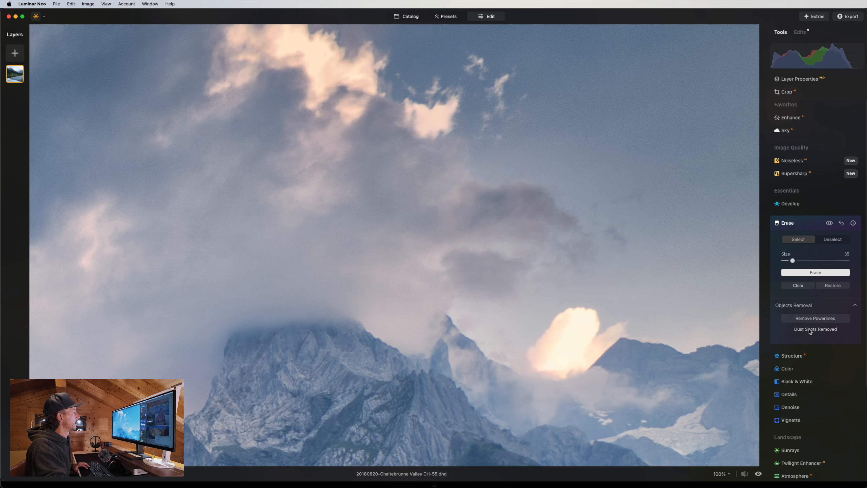
key("space")
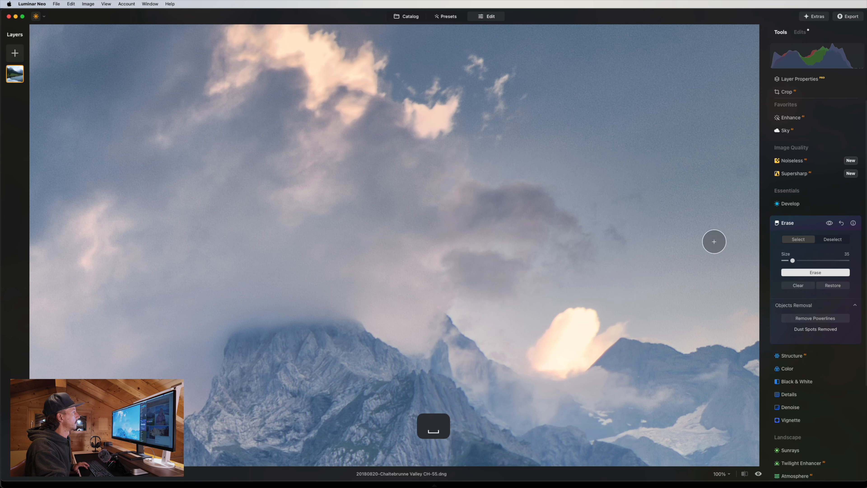
left_click(829, 224)
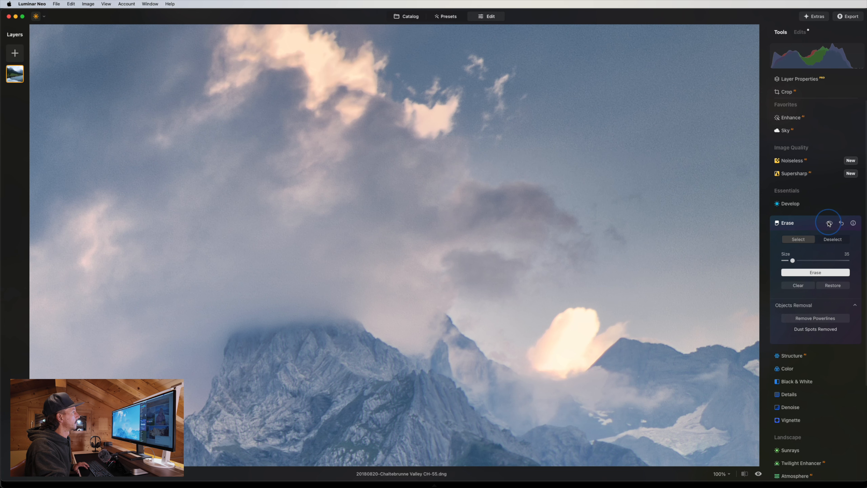
left_click(814, 224)
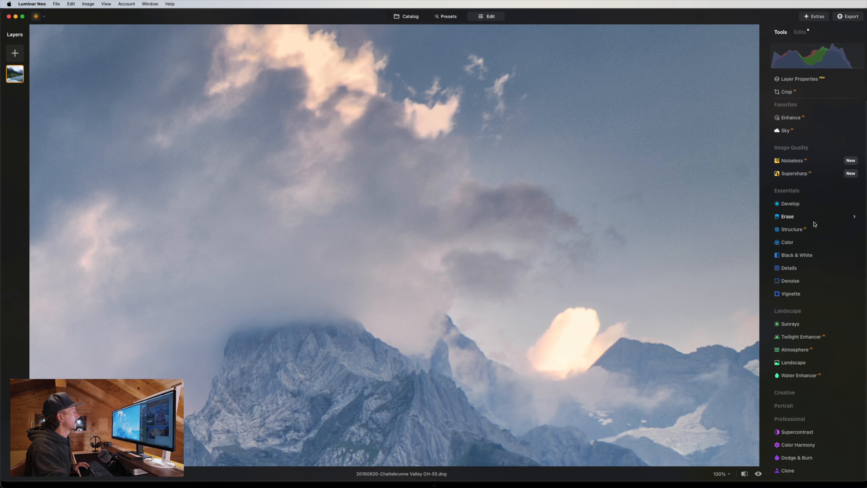
Reset the Erase adjustment in the list of applied edits and return to the tool list.
left_click(621, 199)
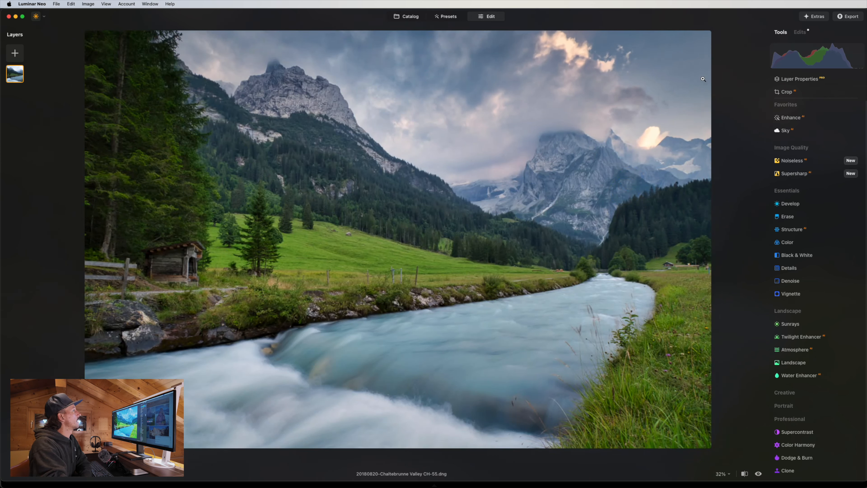
left_click(800, 33)
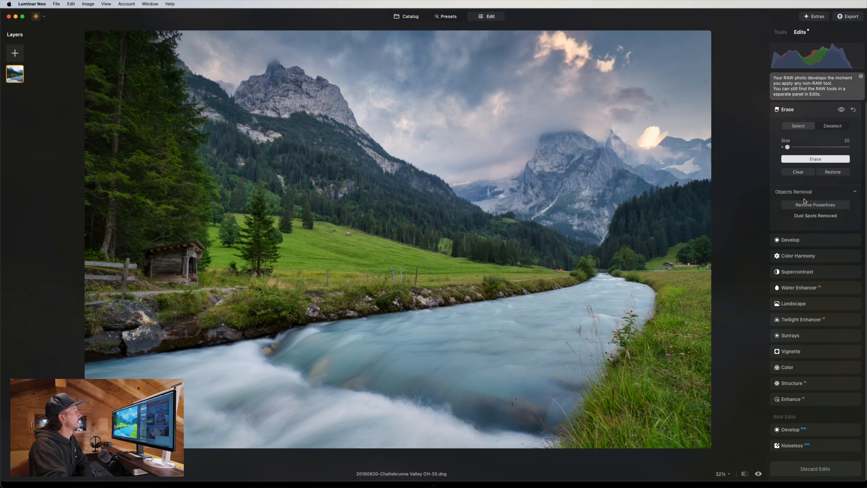
left_click(806, 240)
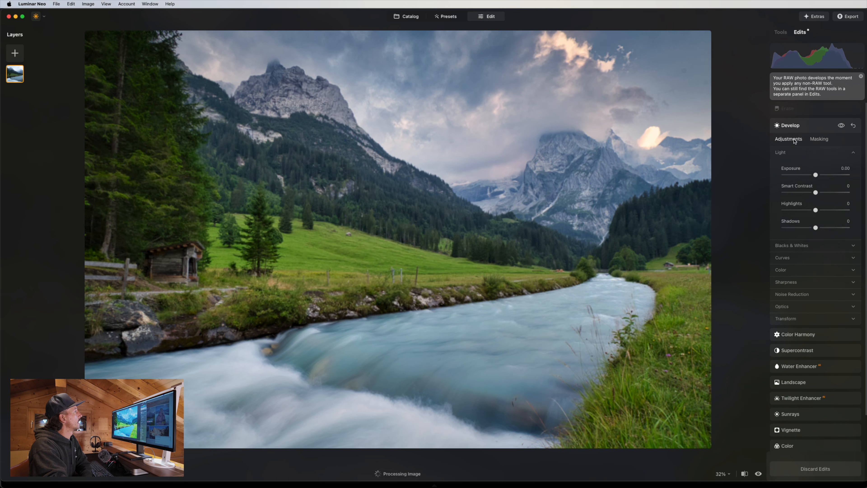
left_click(789, 110)
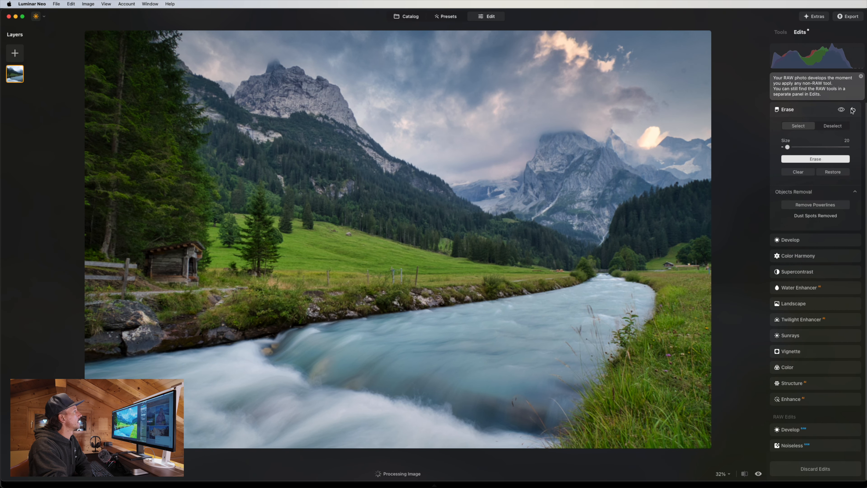
left_click(853, 110)
left_click(780, 32)
Try to erase the two dust spots in the blue sky by painting over them with an Erase brush of size 44.
left_click(628, 83)
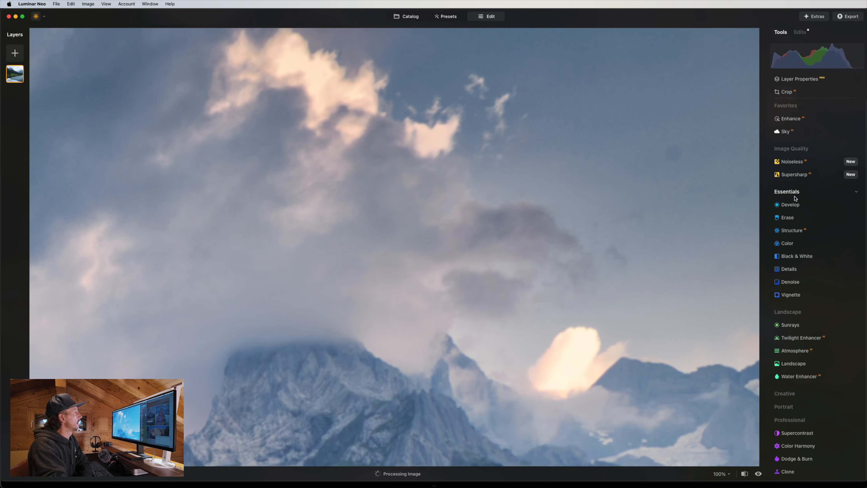
left_click(787, 218)
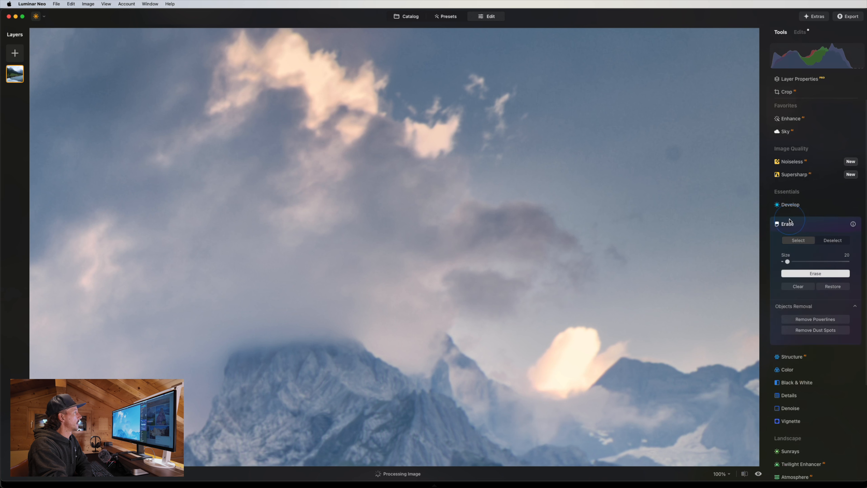
key("bracketright")
key("bracketright")
key("bracketright")
key("bracketright")
key("bracketright")
key("bracketright")
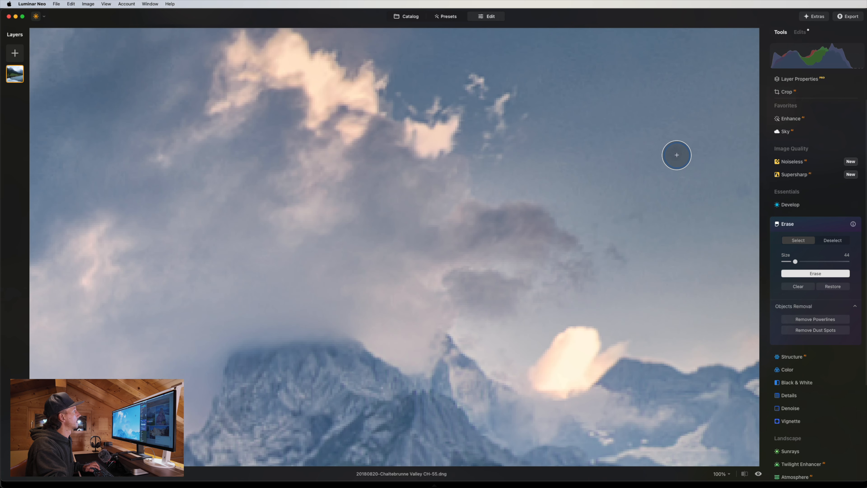
left_click_drag(749, 201, 747, 190)
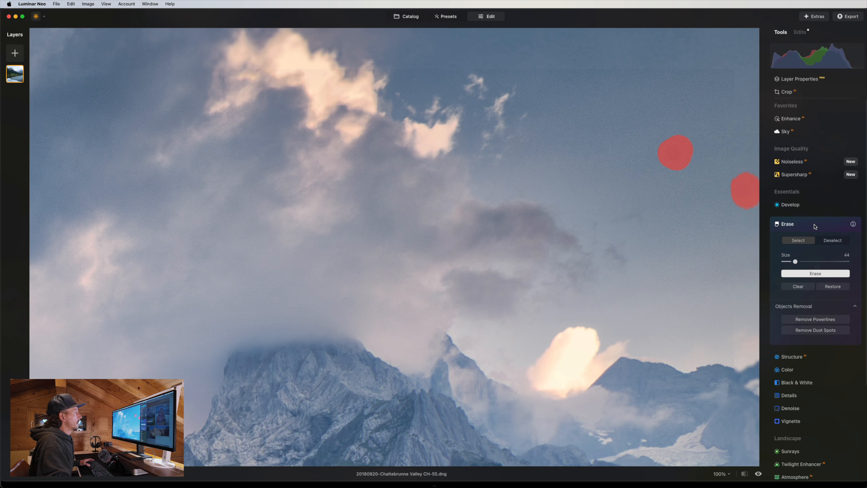
left_click(815, 273)
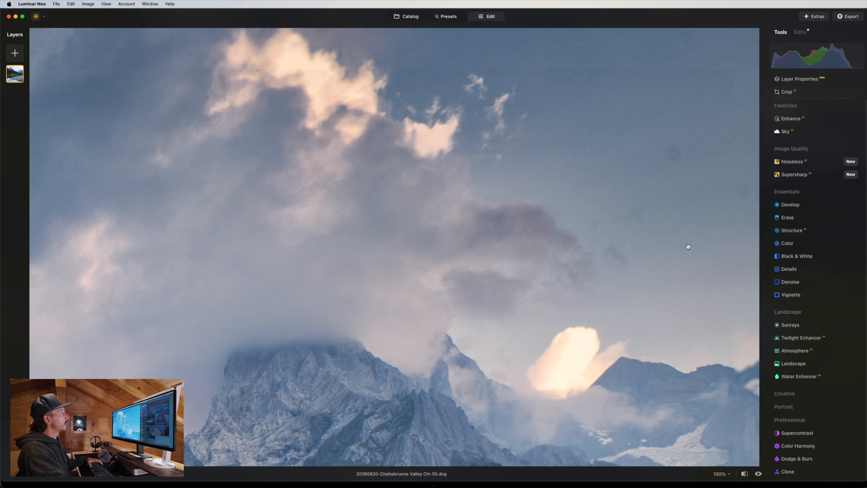
Inspect the sky for remaining dust spots at 100%, and check the list of applied edits for an Erase entry.
left_click(689, 230)
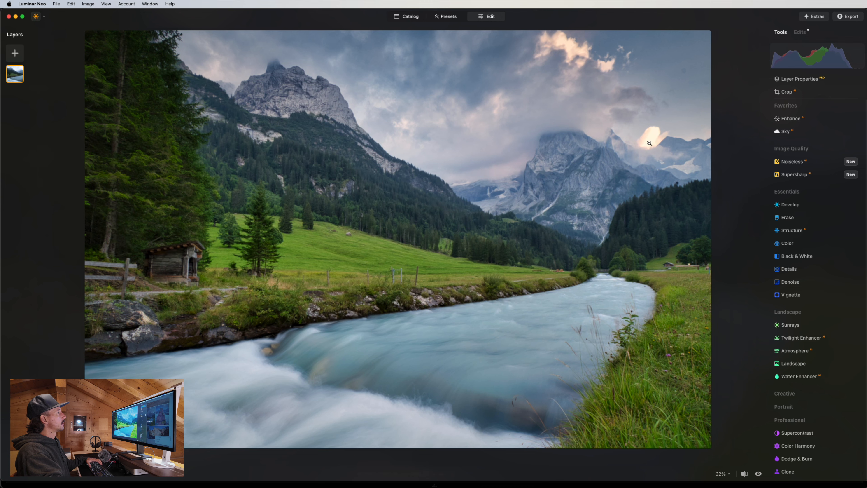
left_click(688, 68)
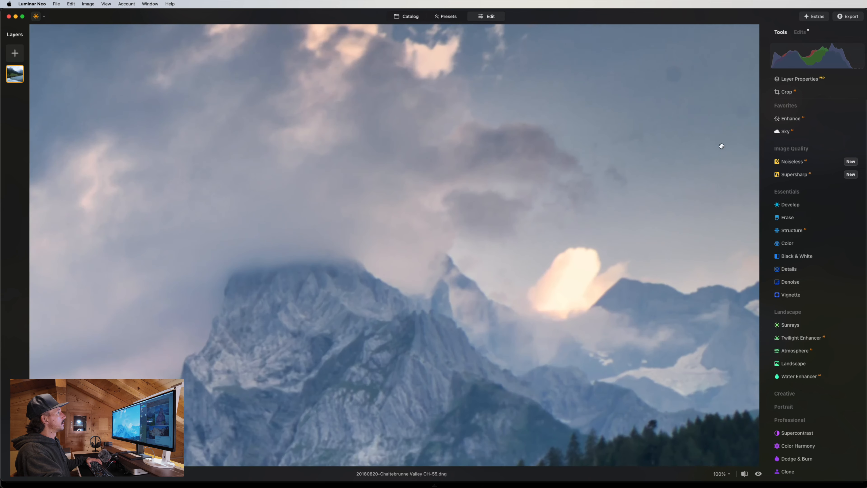
left_click_drag(707, 176, 713, 257)
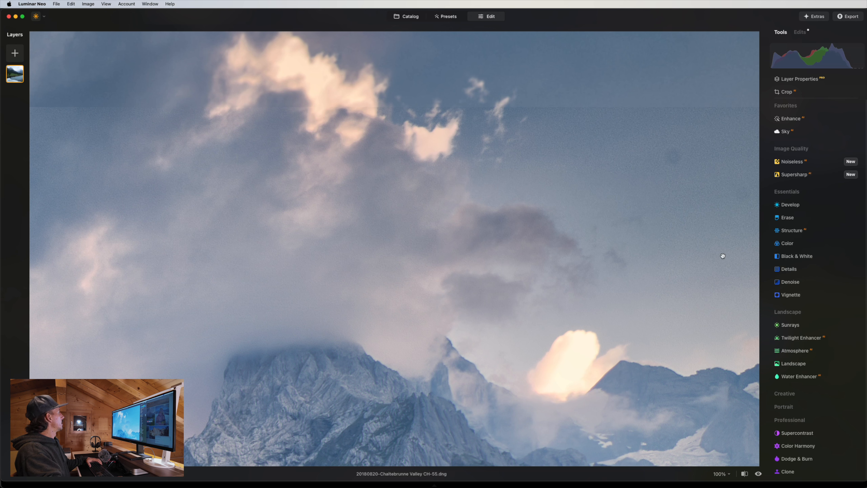
left_click(700, 239)
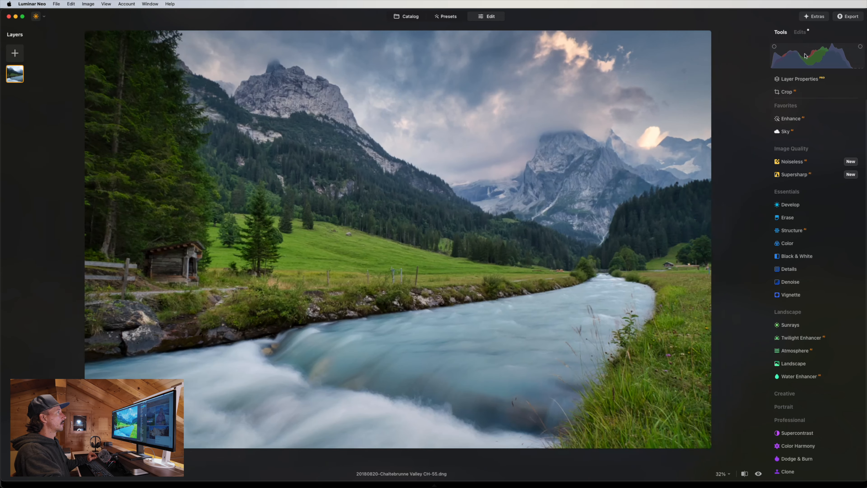
left_click(800, 32)
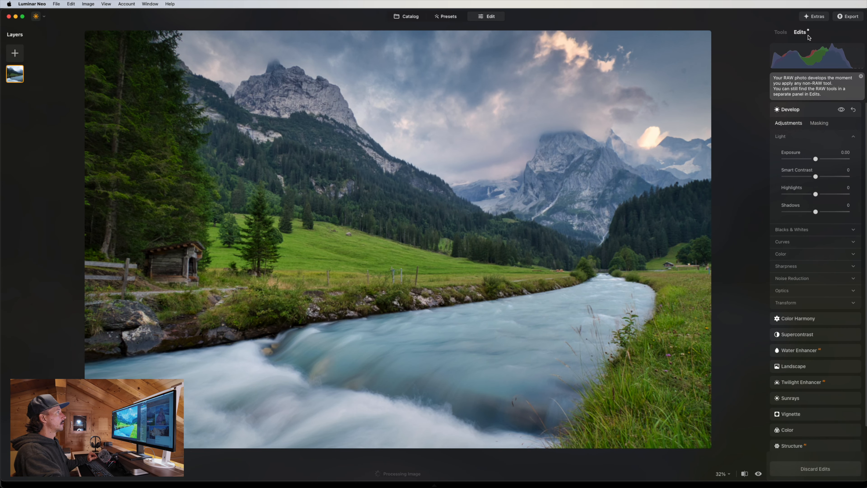
left_click(782, 32)
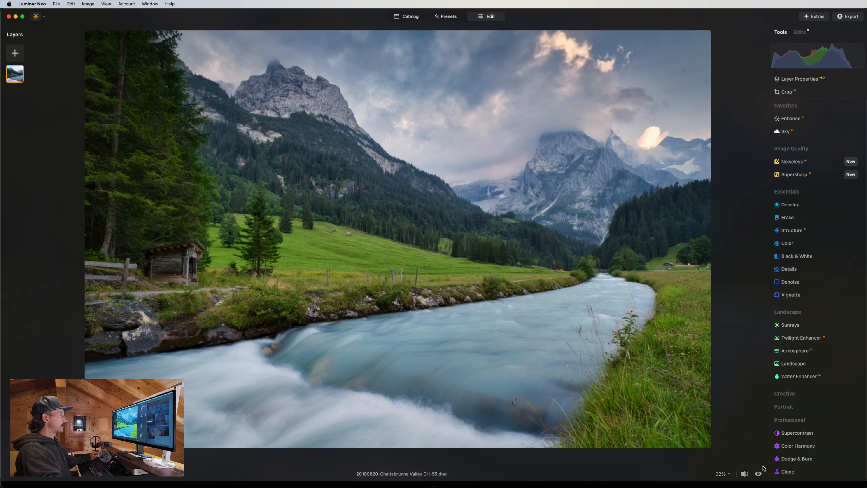
Compare the fully edited valley photo with the unedited original twice.
left_click(758, 473)
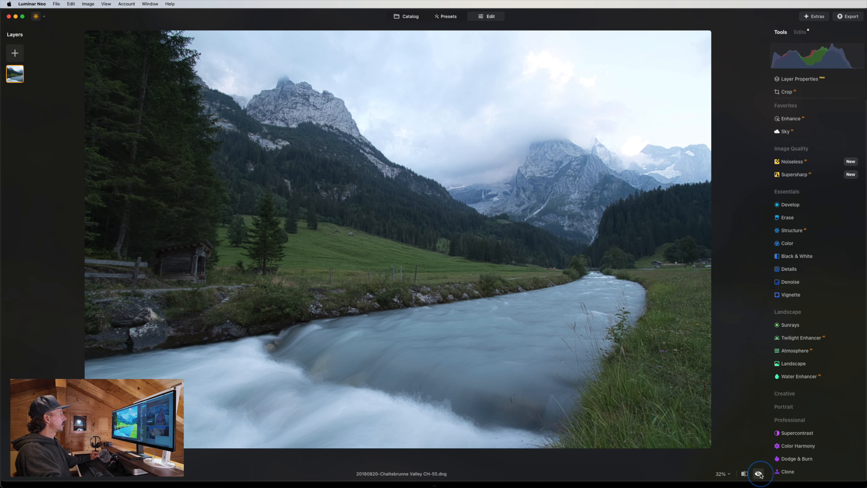
left_click(759, 474)
left_click(759, 474)
left_click(759, 474)
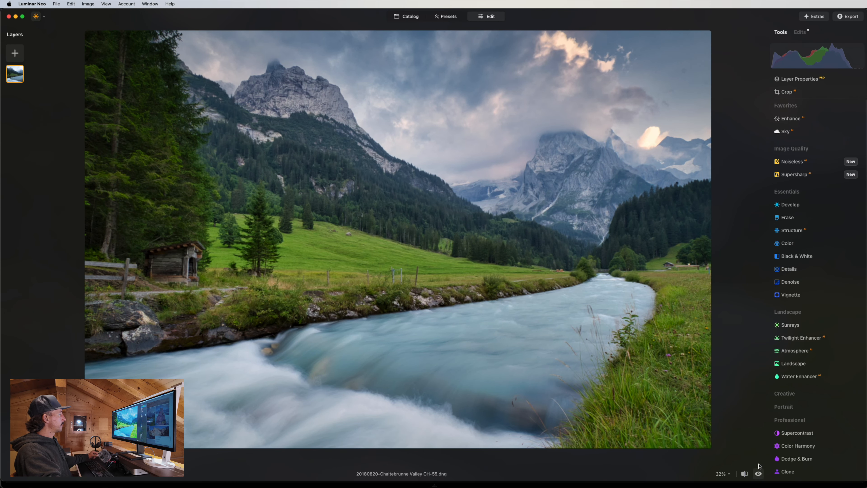
Switch between Luminar Neo and Lightroom Classic to compare the two finished edits of the valley photo.
key("super+Tab")
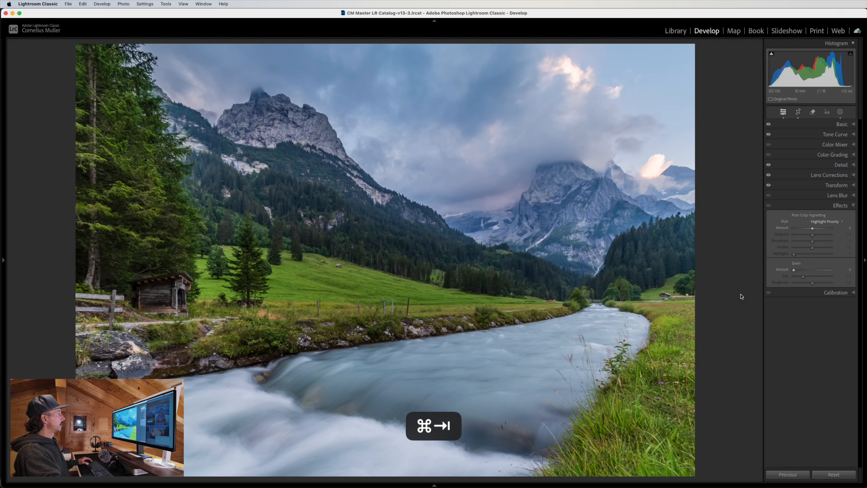
key("super+Tab")
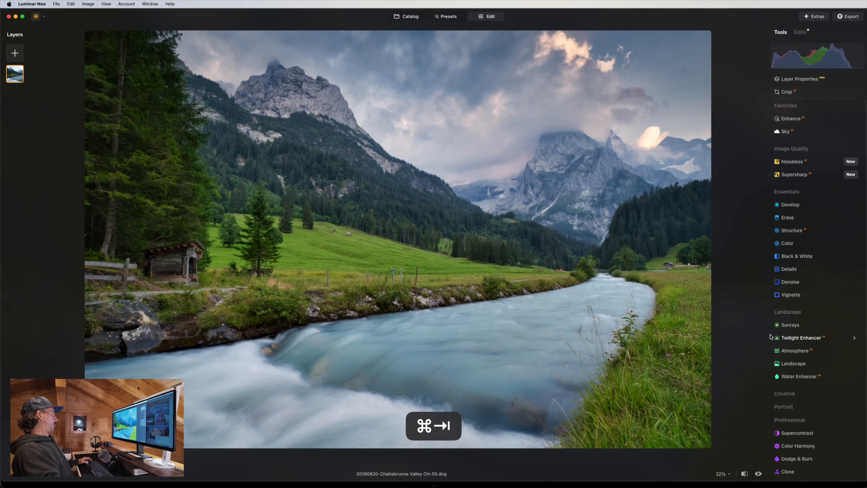
key("super+Tab")
key("super+Tab")
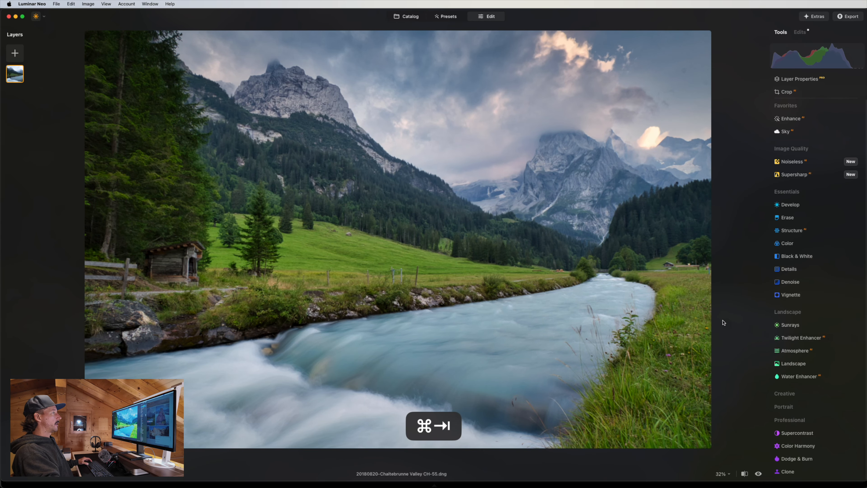
key("super+Tab")
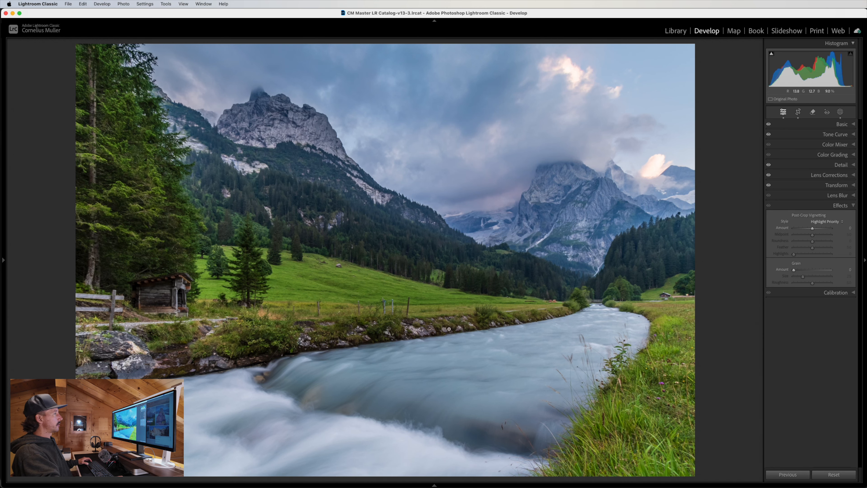
Switch back to Luminar Neo and review the list of edits applied to the valley photo.
key("super+Tab")
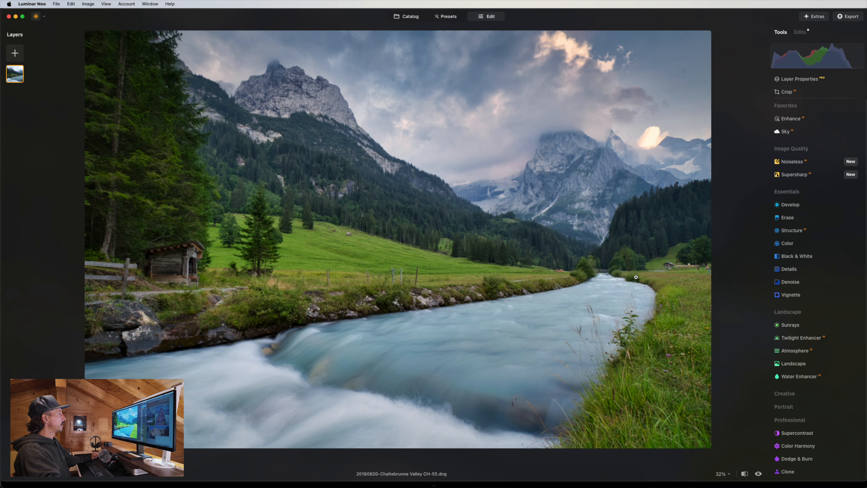
left_click(801, 34)
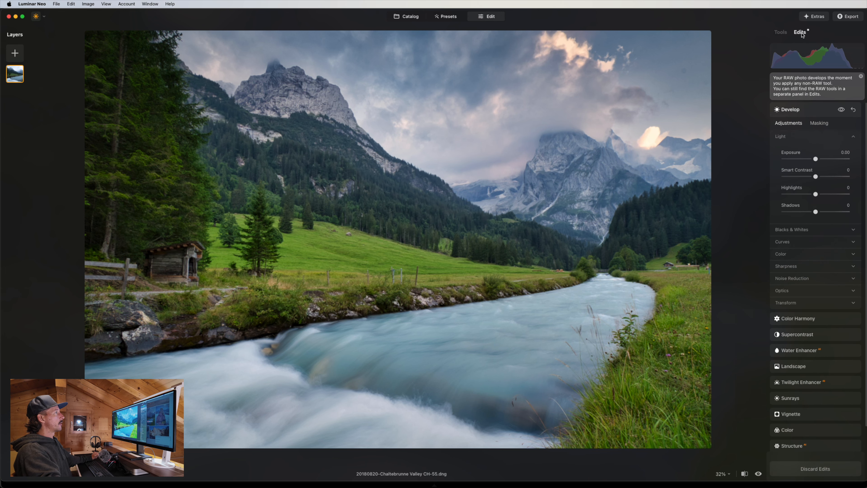
left_click(811, 116)
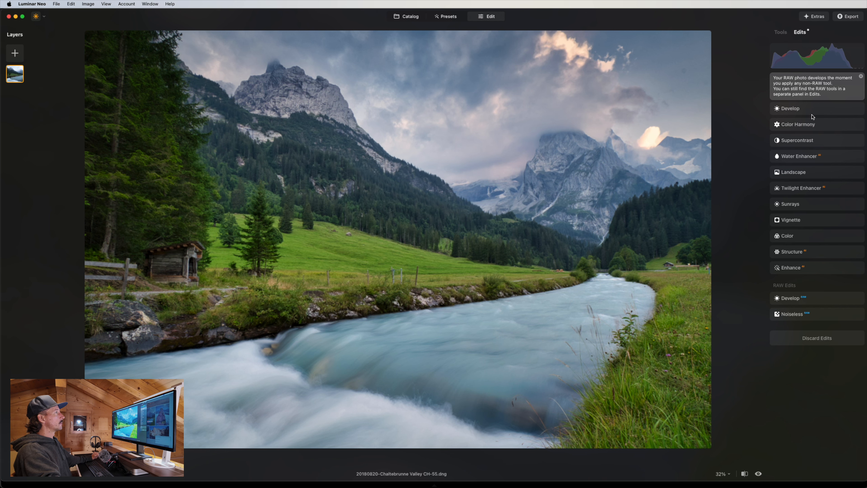
left_click(781, 33)
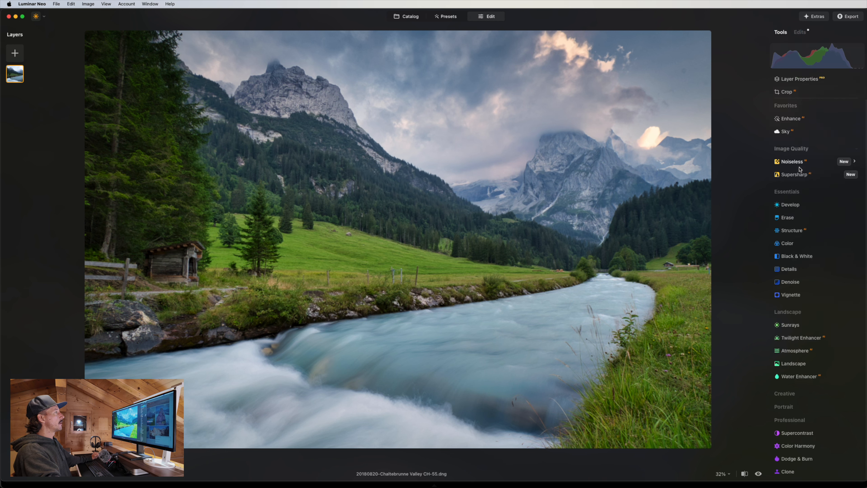
left_click(797, 216)
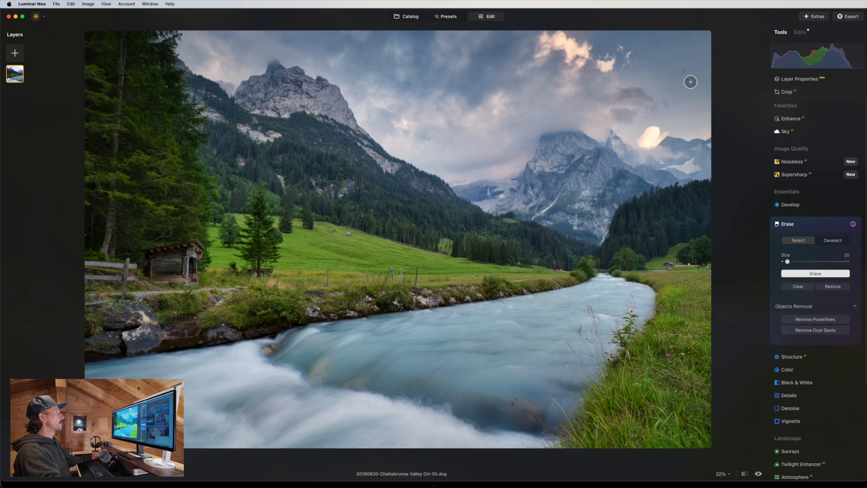
left_click(690, 83)
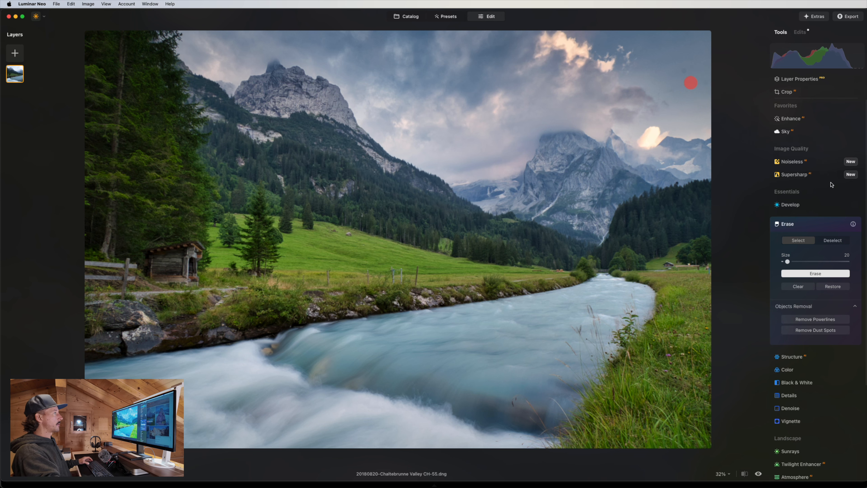
left_click(823, 228)
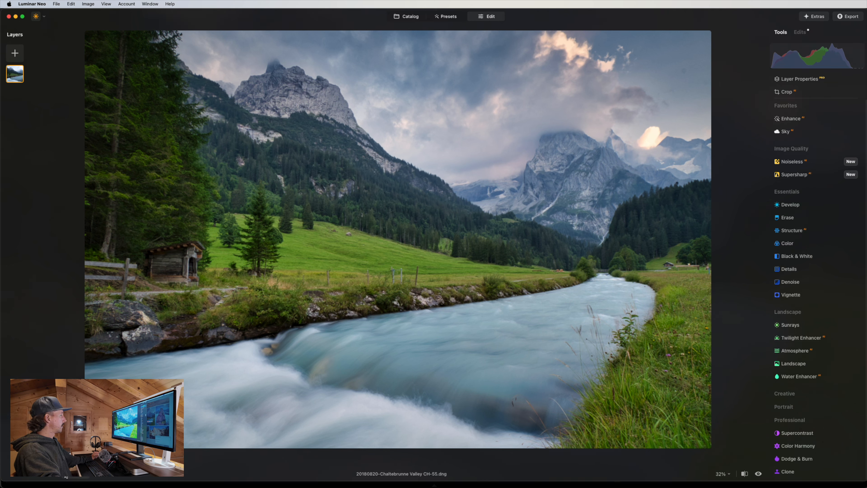
Compare the edited valley photo with the original using a sliding before/after split view.
left_click(744, 473)
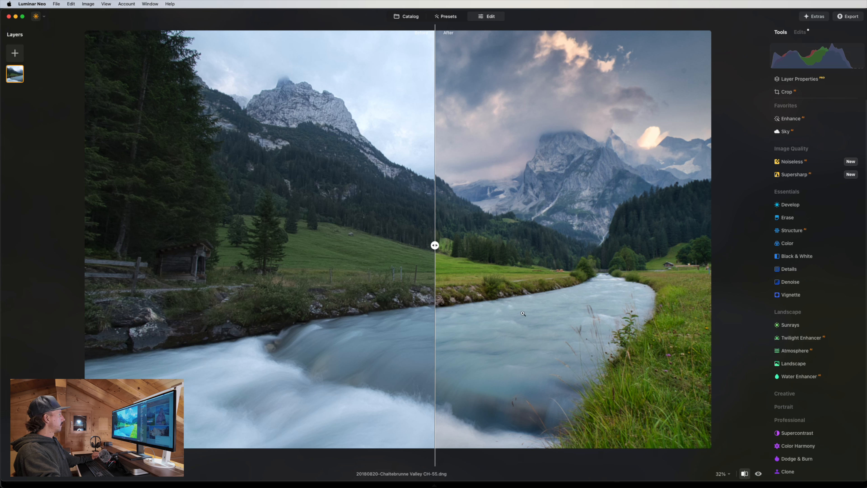
left_click_drag(435, 245, 95, 301)
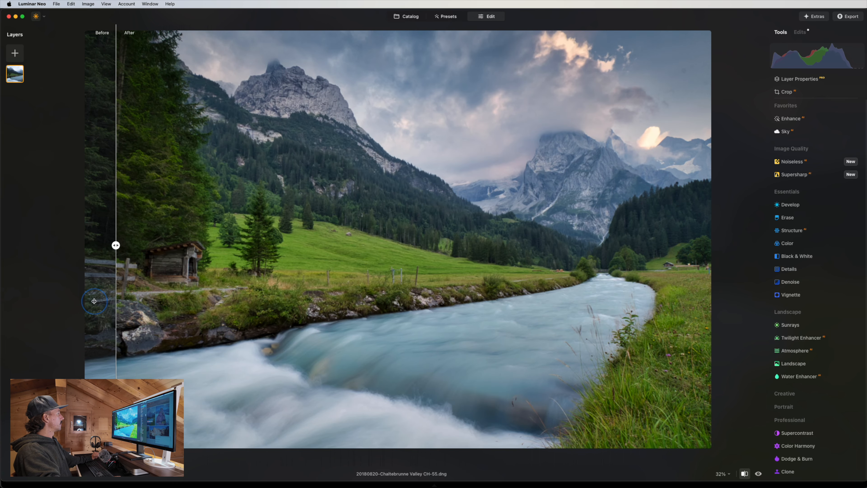
left_click(745, 473)
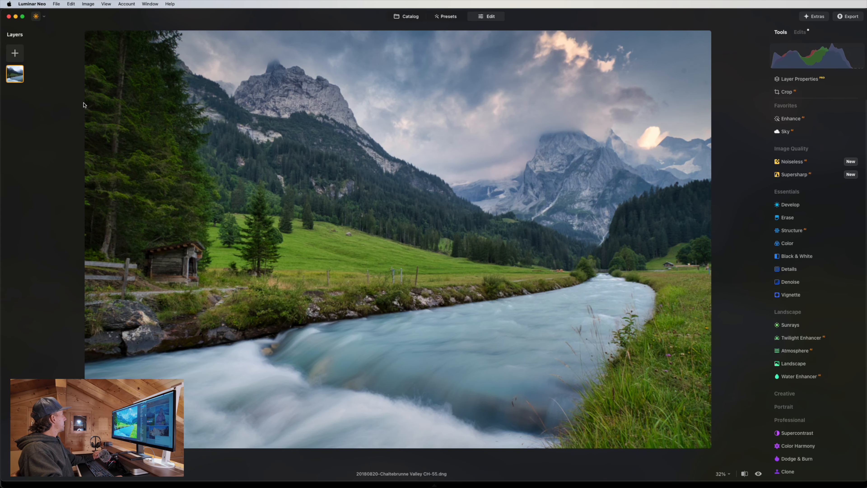
Duplicate the edited photo layer and convert the top copy to black and white.
left_click(16, 76)
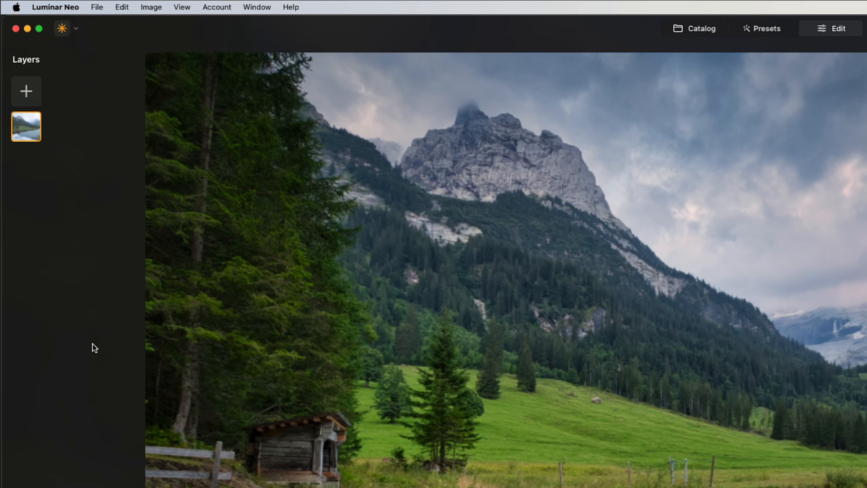
key("super+j")
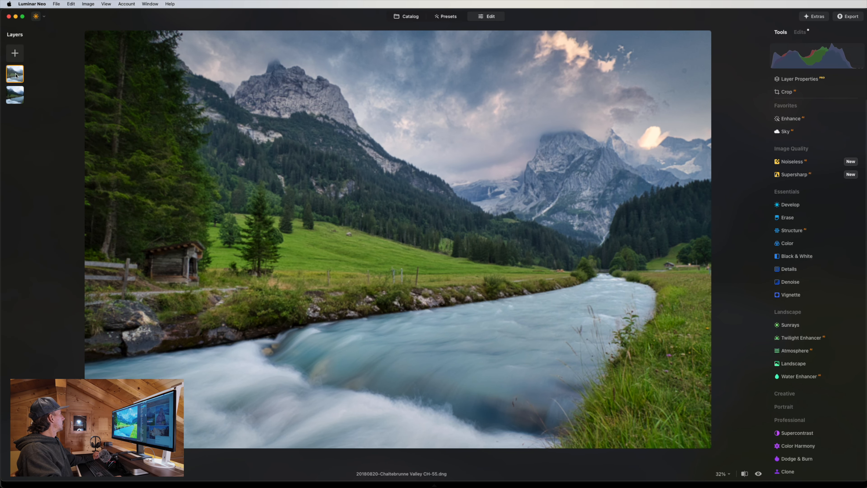
left_click(19, 76)
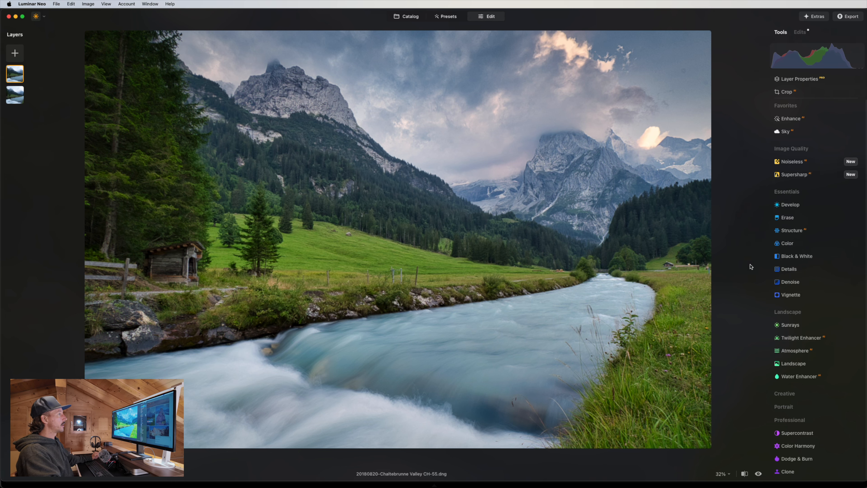
left_click(796, 256)
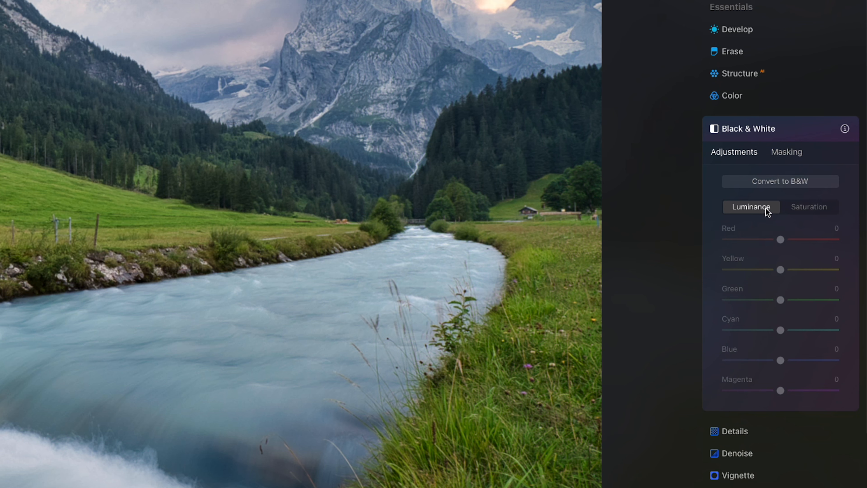
left_click(768, 181)
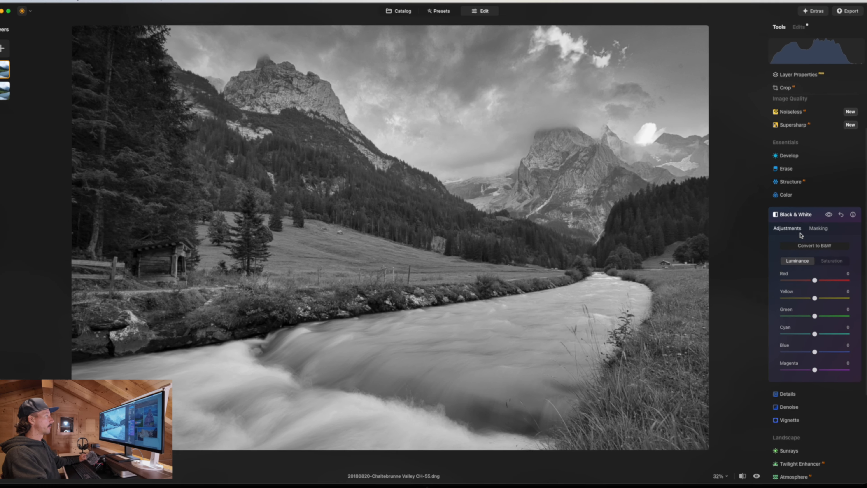
left_click(796, 214)
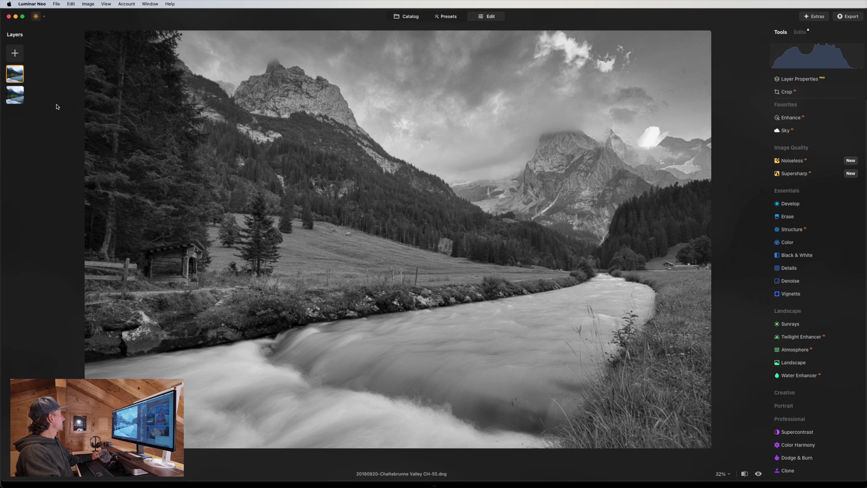
Duplicate the black-and-white layer, leaving its layer properties at their defaults.
right_click(12, 71)
left_click(31, 84)
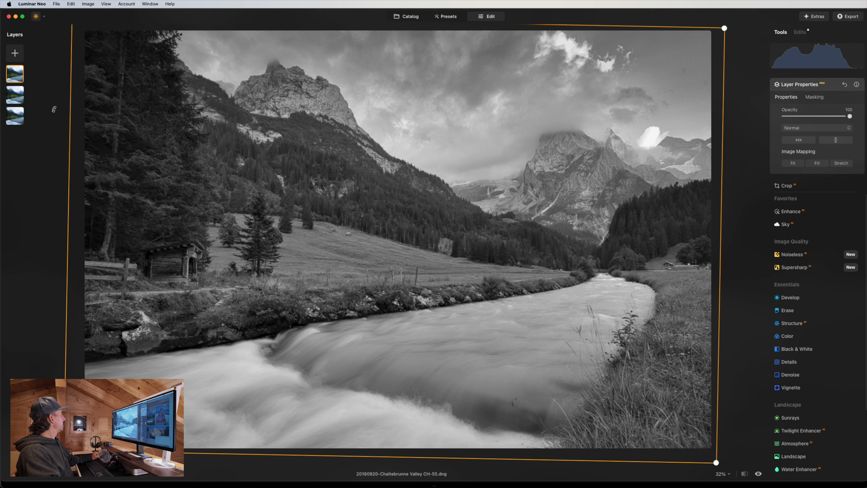
left_click(799, 84)
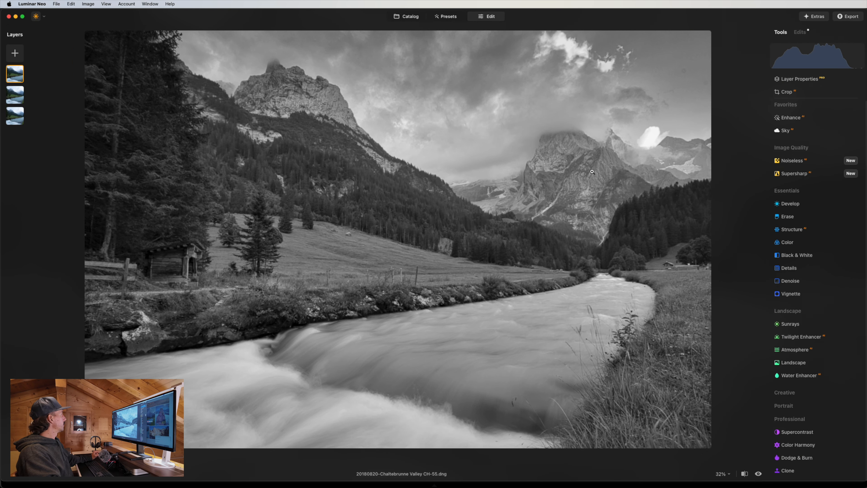
left_click(790, 255)
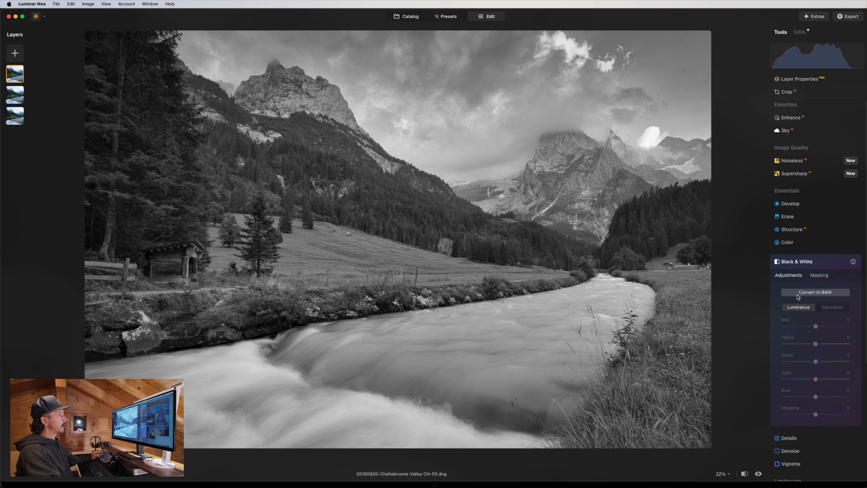
left_click(833, 308)
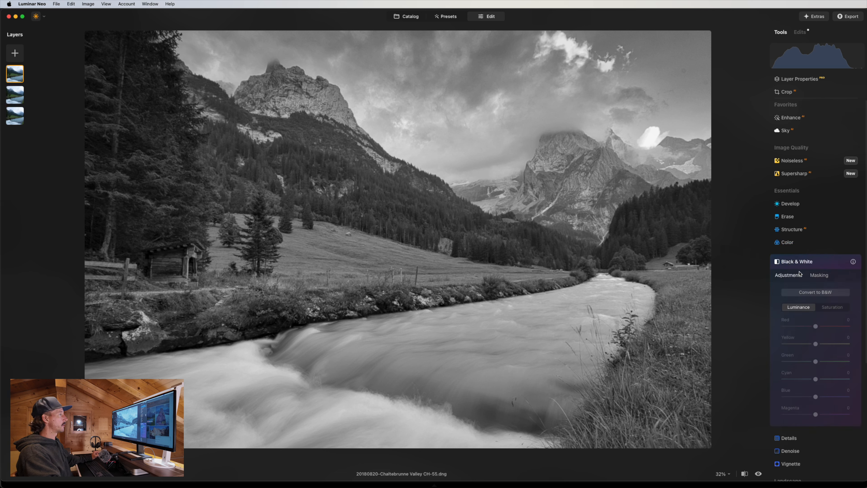
left_click(799, 262)
In the existing Black & White edit, set the luminance to Yellow 28, Green 50, Cyan 11 and Blue -31, keeping Red at 0.
left_click(799, 34)
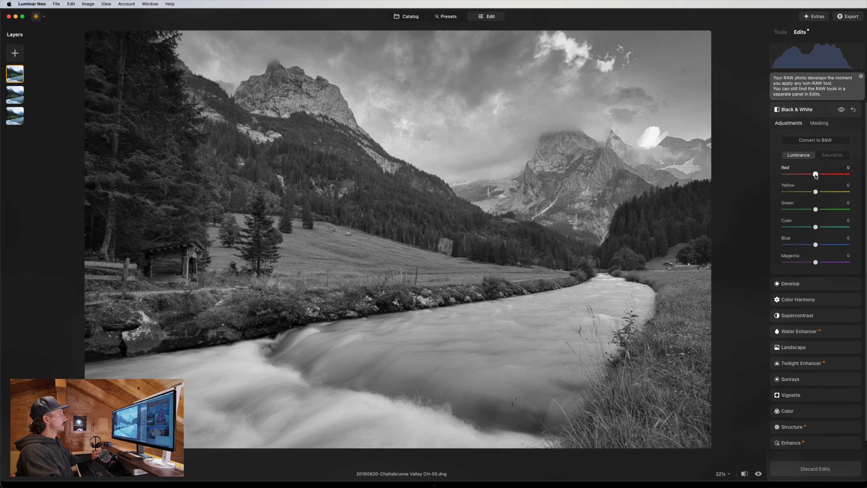
mouse_move(815, 174)
left_mouse_down()
mouse_move(827, 175)
mouse_move(797, 175)
mouse_move(807, 176)
left_mouse_up()
double_click(806, 175)
left_click_drag(815, 209, 822, 263)
double_click(822, 262)
mouse_move(816, 228)
left_mouse_down()
mouse_move(829, 227)
mouse_move(799, 227)
mouse_move(829, 234)
mouse_move(822, 235)
left_mouse_up()
left_click_drag(815, 192, 826, 193)
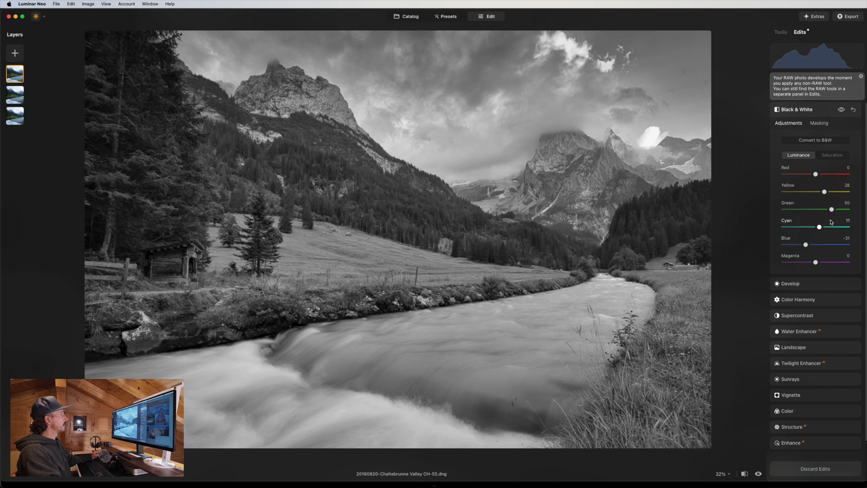
Check the saturation controls of the Black & White edit, and compare the photo with that edit off and on.
left_click(833, 155)
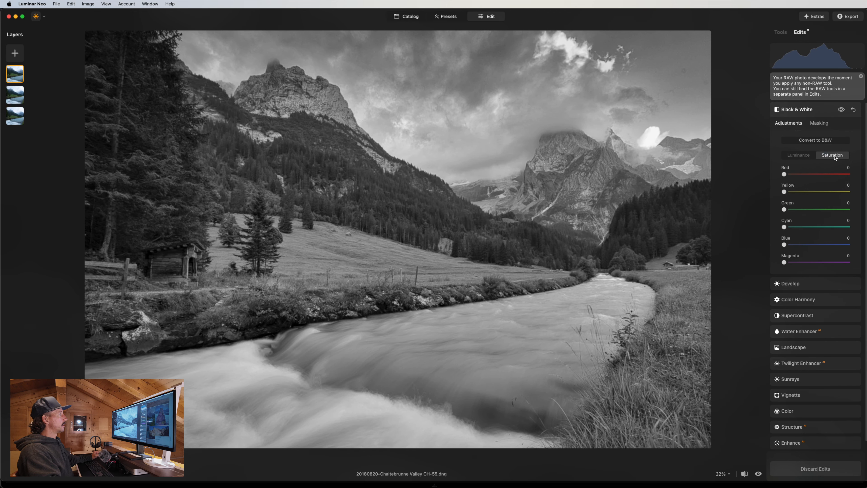
left_click_drag(789, 175, 764, 176)
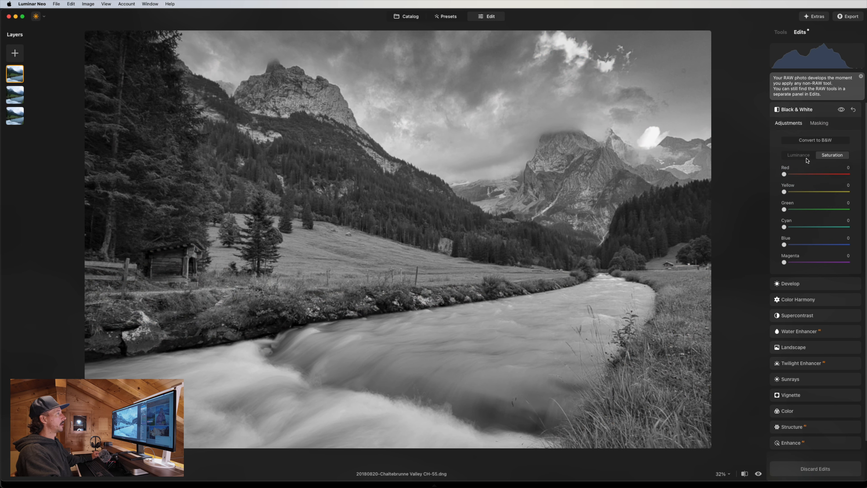
left_click(799, 155)
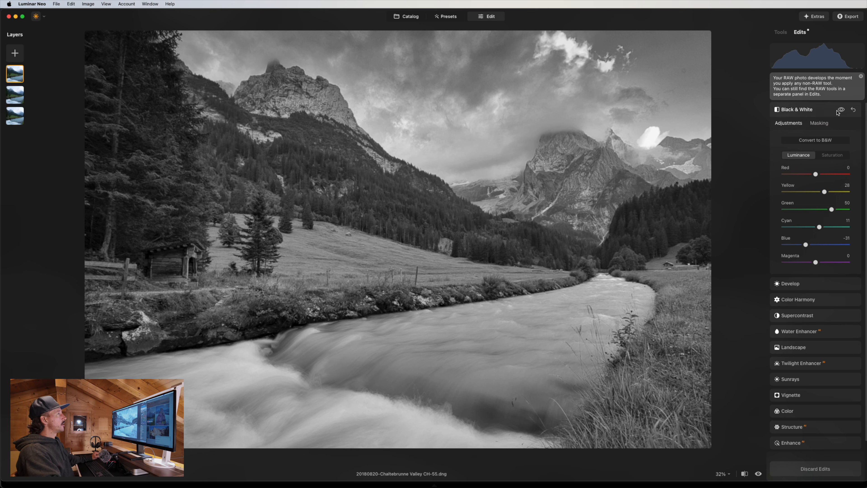
left_click(841, 110)
left_click(841, 110)
left_click(814, 111)
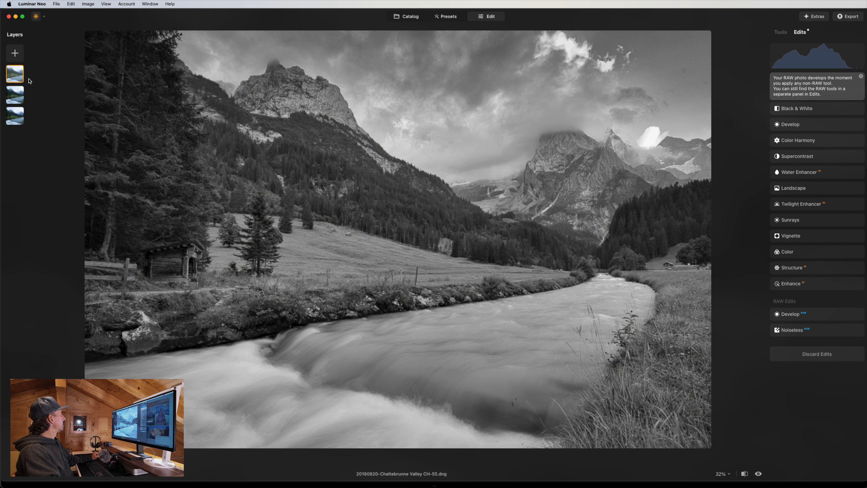
Add a Develop edit to the top layer with an S-shaped tone curve that darkens the shadows and brightens the highlights.
left_click(20, 77)
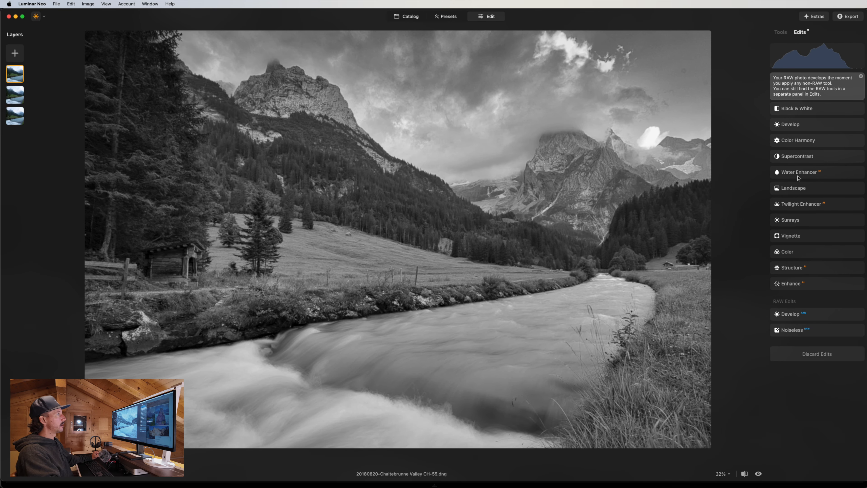
left_click(788, 32)
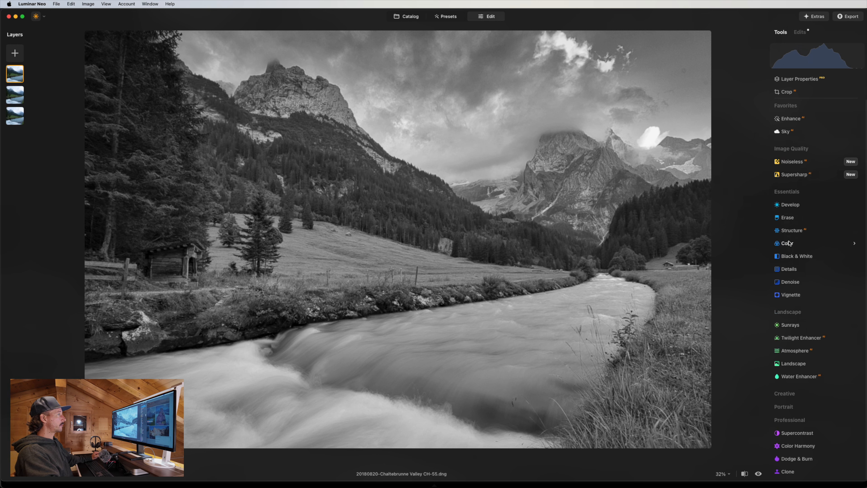
left_click(785, 205)
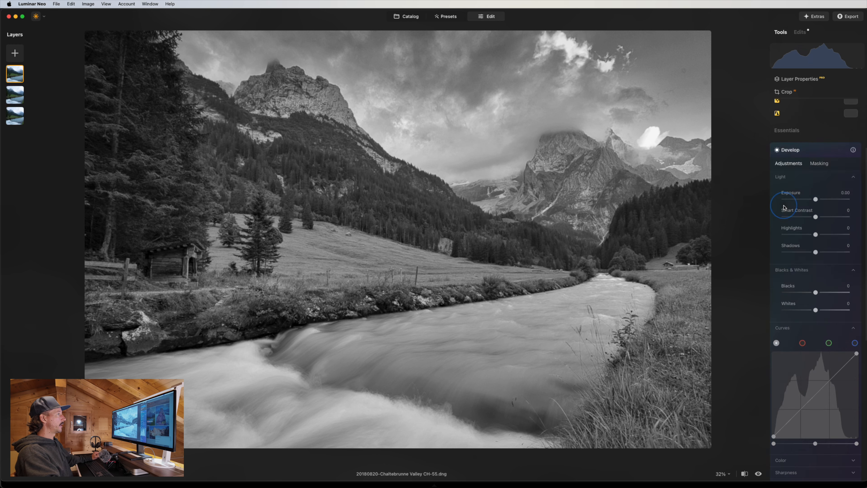
scroll(800, 296, "down", 5)
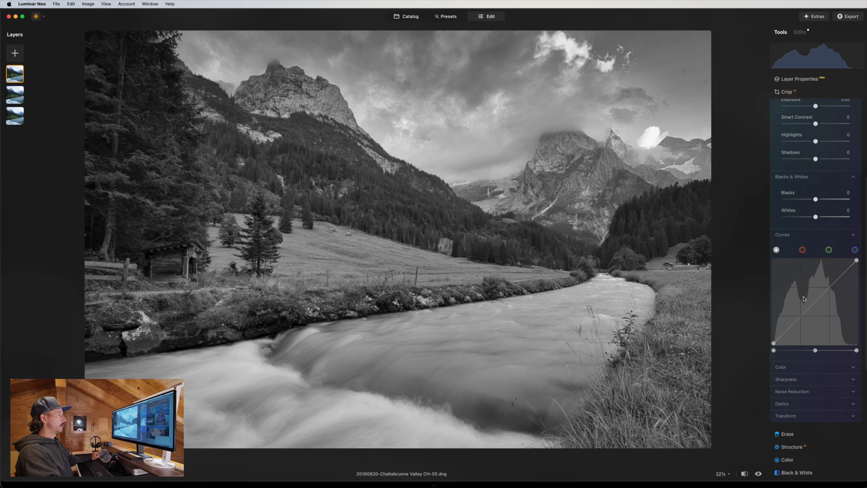
left_click(791, 260)
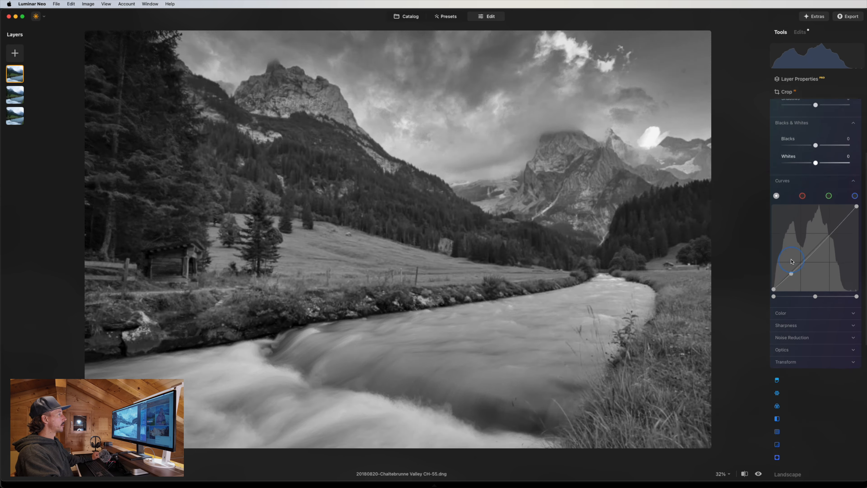
left_click_drag(792, 261, 793, 380)
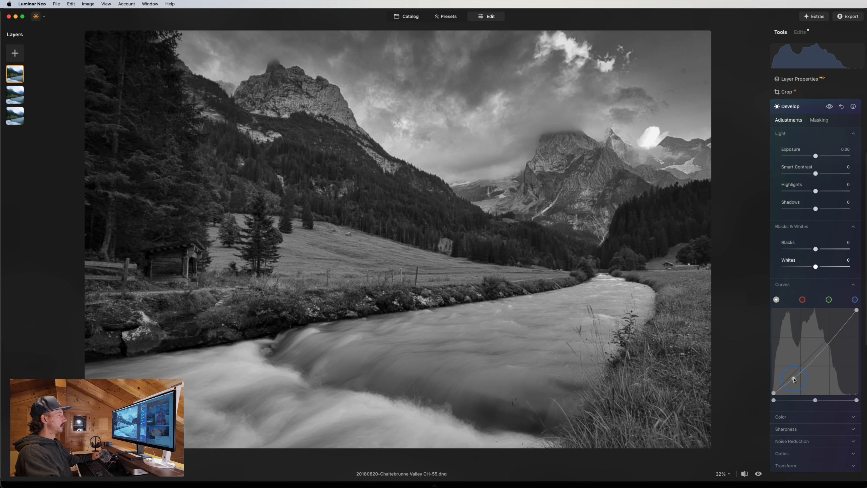
left_click_drag(831, 341, 831, 333)
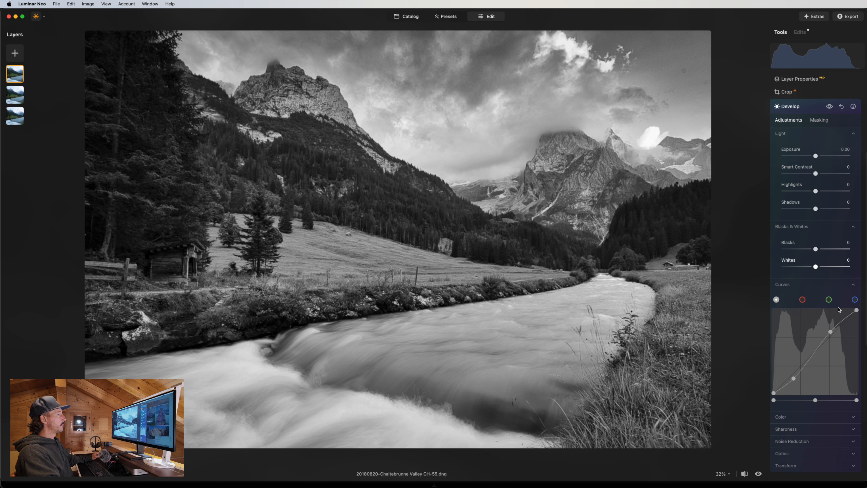
Compare the black-and-white photo with and without the Develop curve adjustment.
left_click(829, 106)
left_click(828, 107)
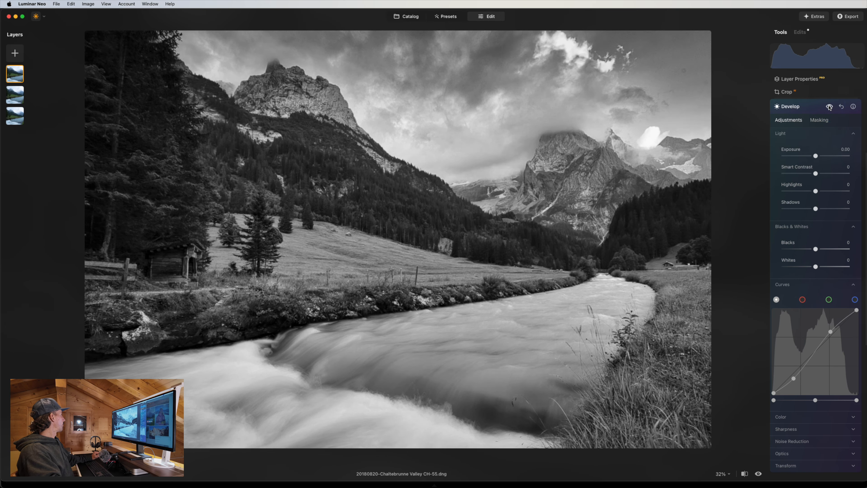
left_click(829, 107)
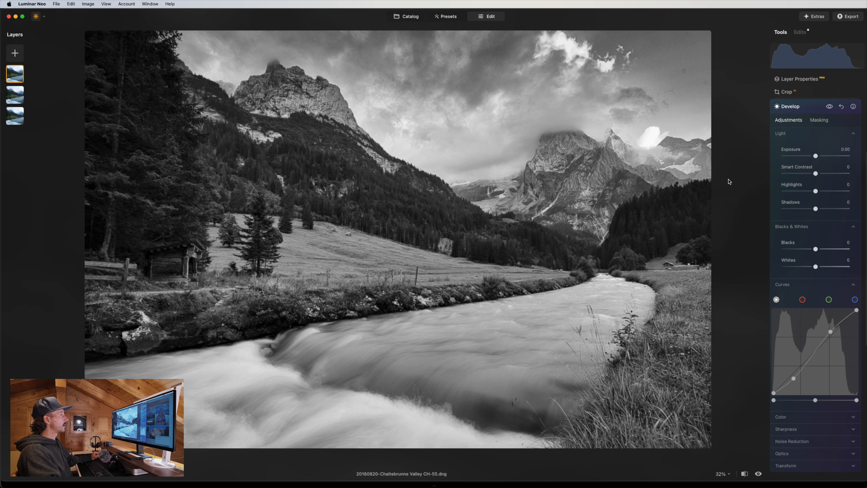
Switch the Develop edit off and on twice more to judge the tone curve's effect, and close its settings.
left_click(830, 107)
left_click(829, 107)
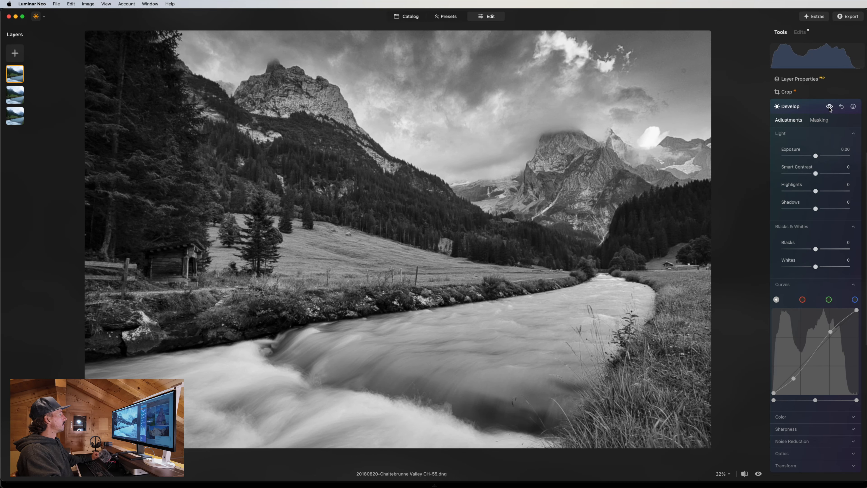
left_click(830, 106)
left_click(829, 107)
left_click(815, 108)
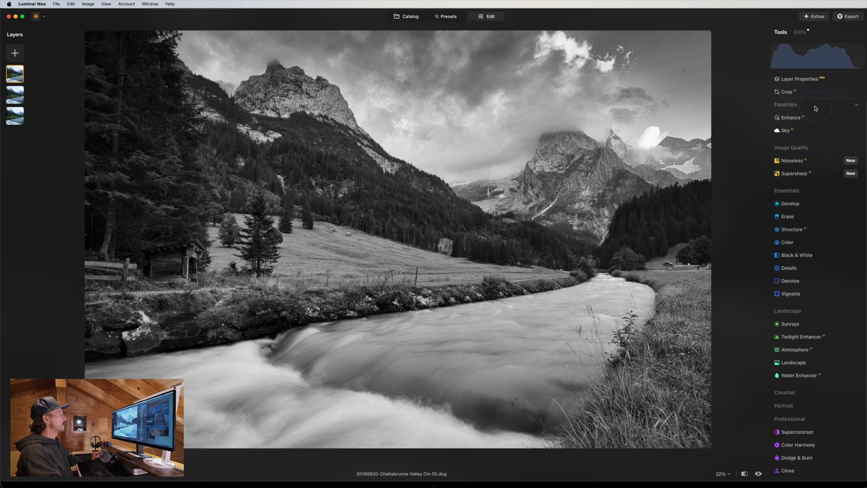
Inspect the clouds and mountain peaks at 100% zoom, and return to the view of the whole photo.
left_click(443, 70)
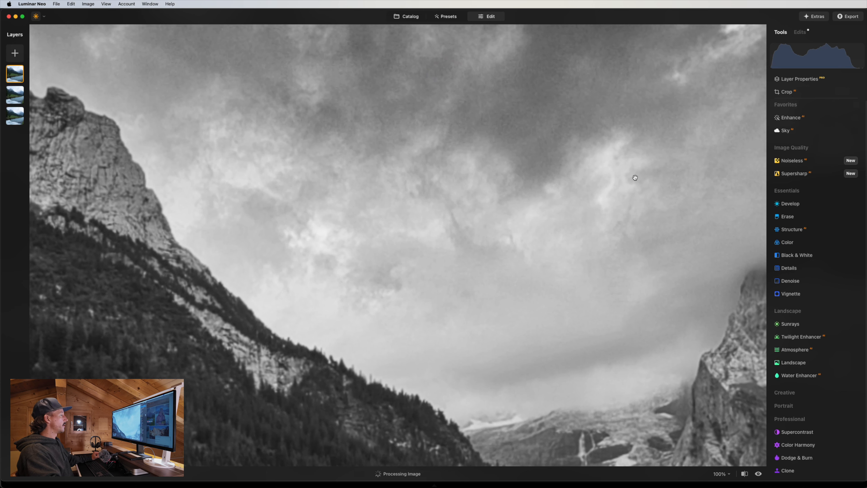
left_click_drag(658, 164, 501, 199)
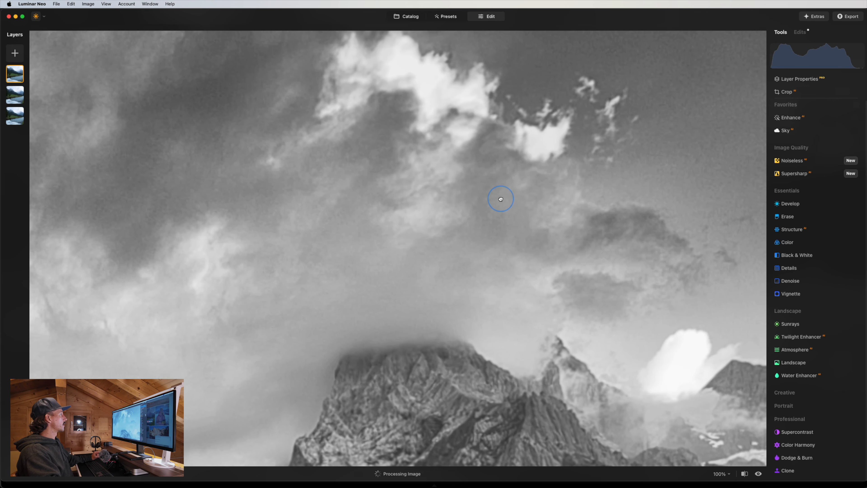
left_click_drag(661, 199, 471, 205)
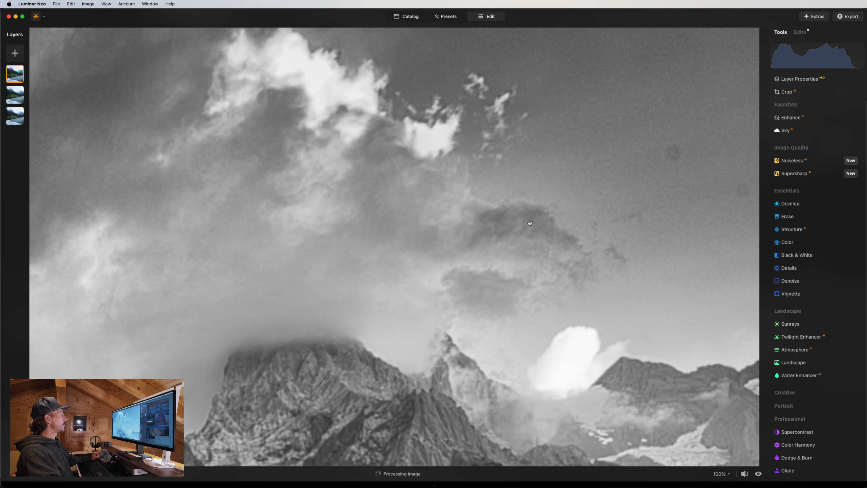
left_click(546, 317)
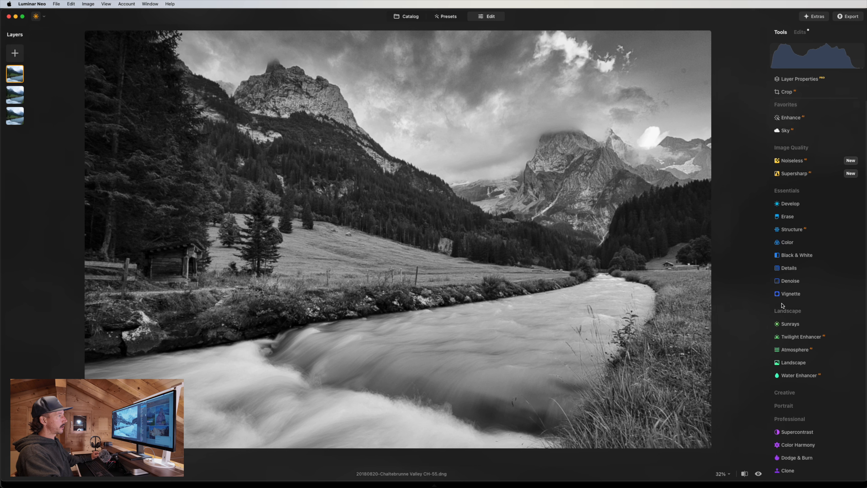
Add a Vignette edit to the top layer with the Amount set to -32 to darken the photo's edges.
left_click(790, 297)
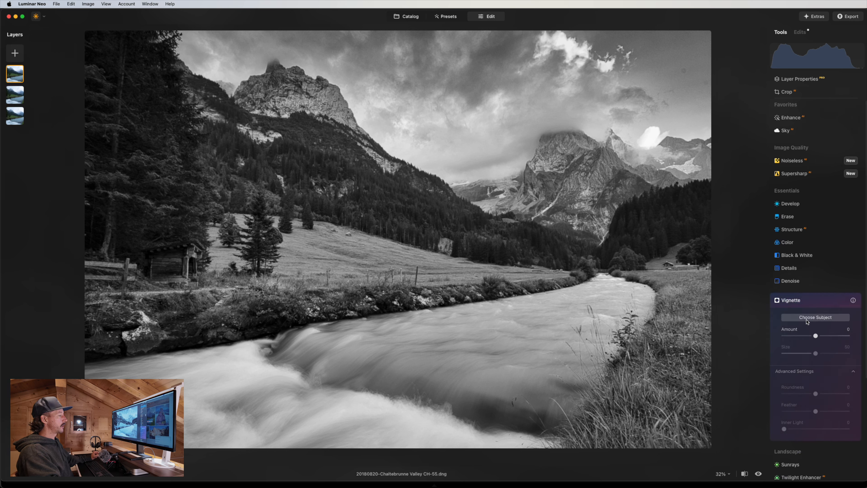
left_click(805, 300)
left_click(806, 302)
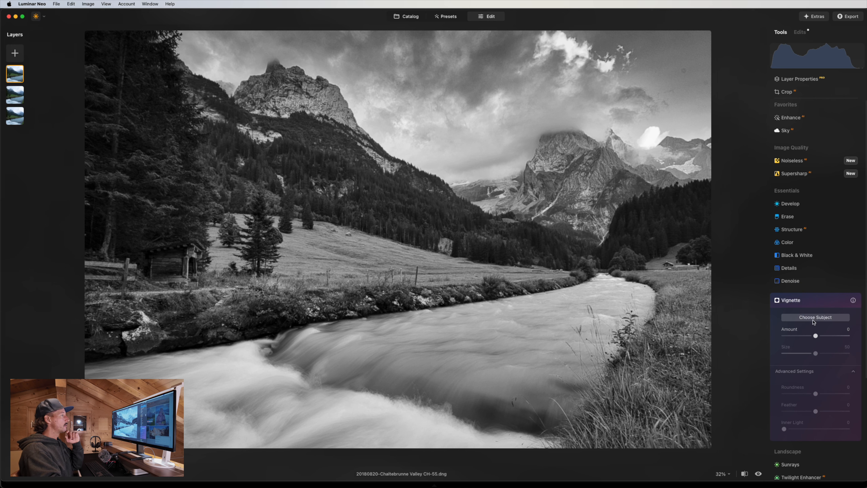
left_click_drag(815, 336, 795, 337)
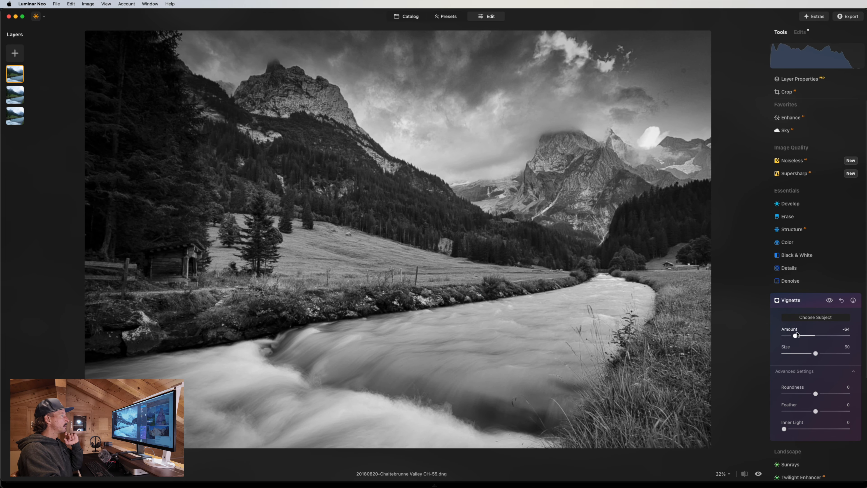
left_click_drag(797, 335, 806, 337)
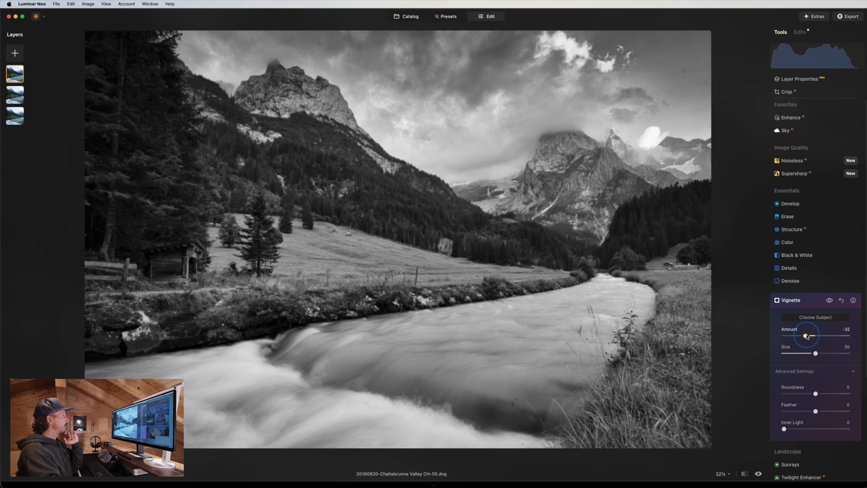
Compare the black-and-white photo with the vignette off and on, and close the Vignette settings.
left_click(830, 300)
left_click(829, 301)
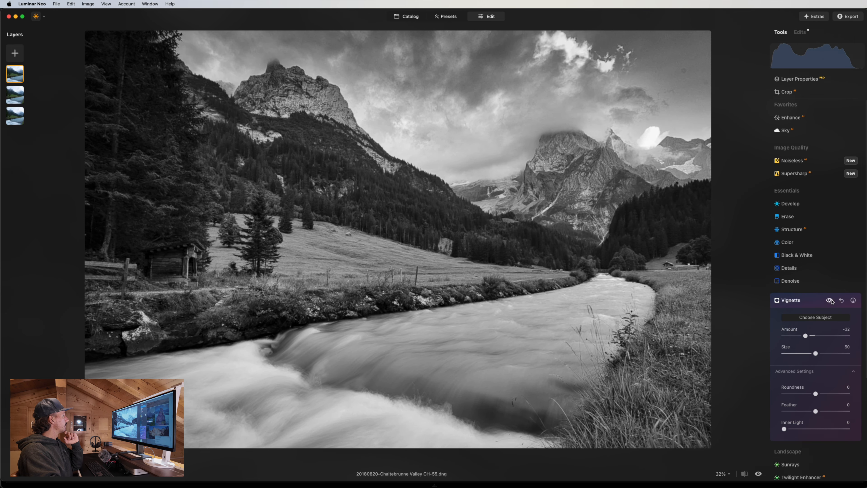
left_click(830, 300)
left_click(829, 300)
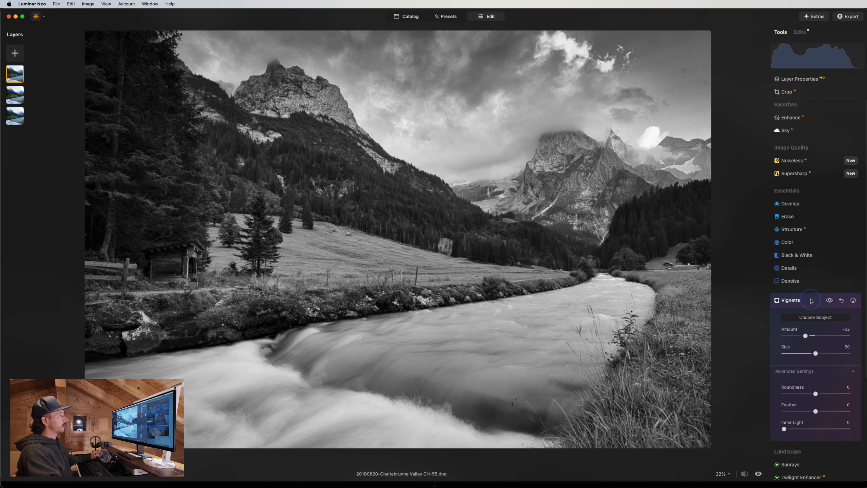
left_click(818, 299)
Open the list of edits applied to the top layer.
left_click(799, 32)
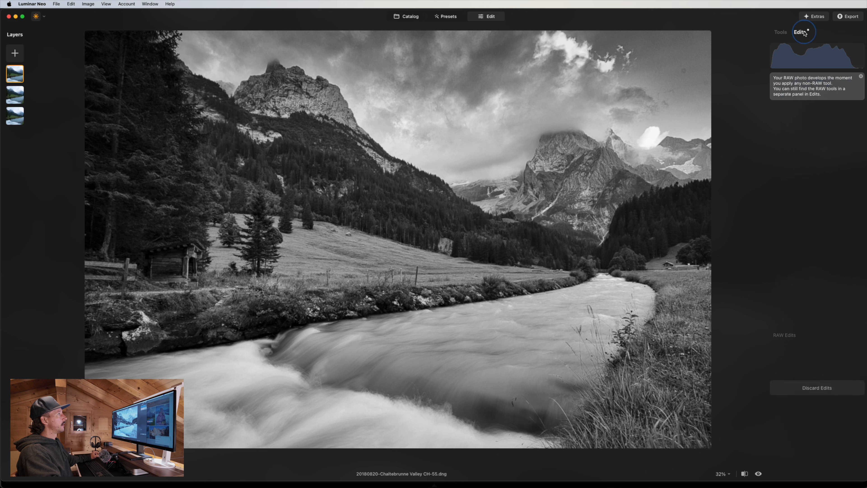